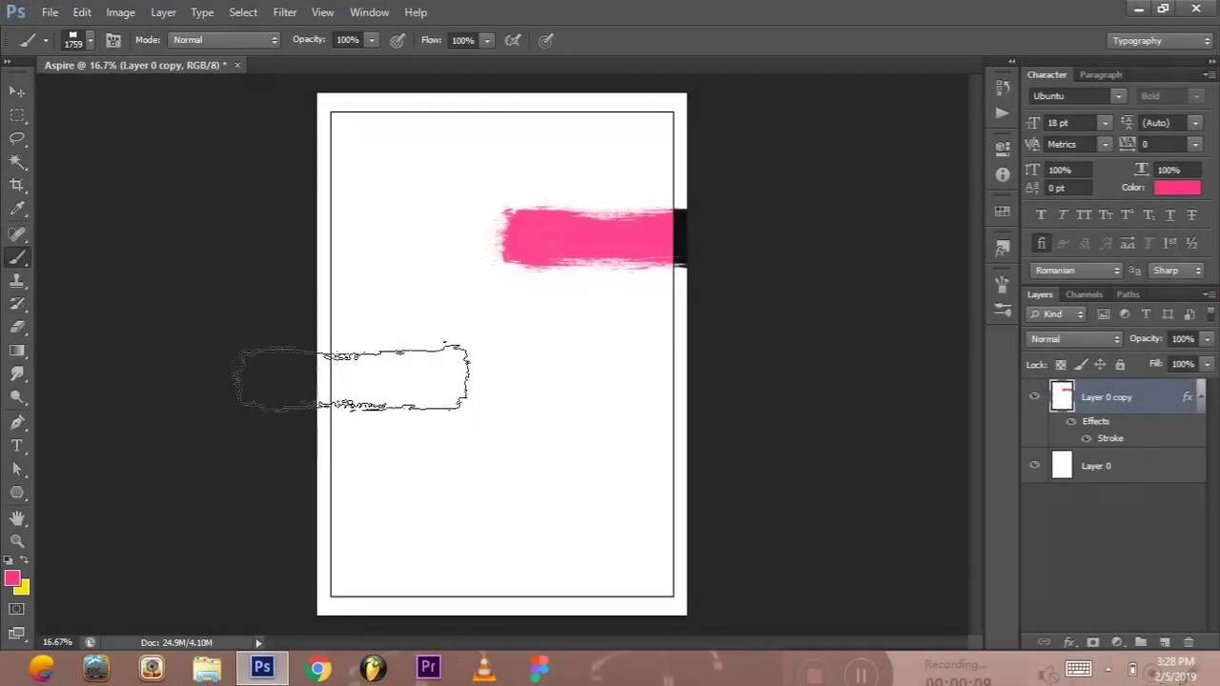
Deselect and stamp four yellow brush strokes at the page's four corners
key("ctrl+d")
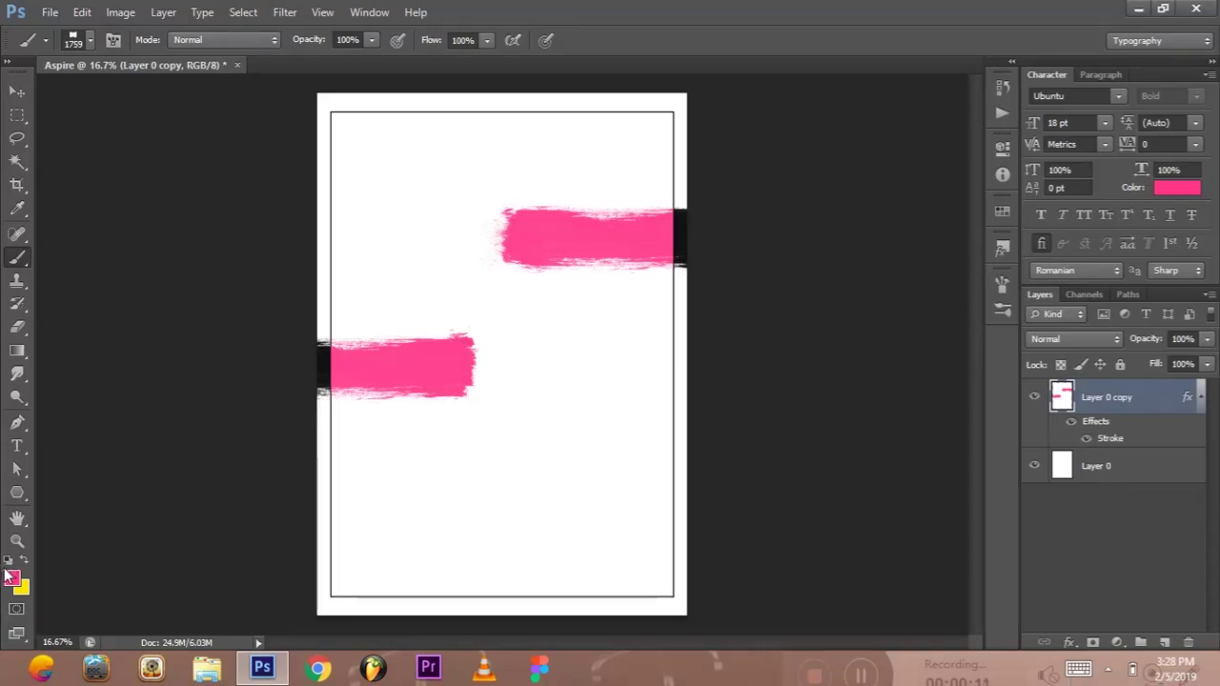
left_click(24, 560)
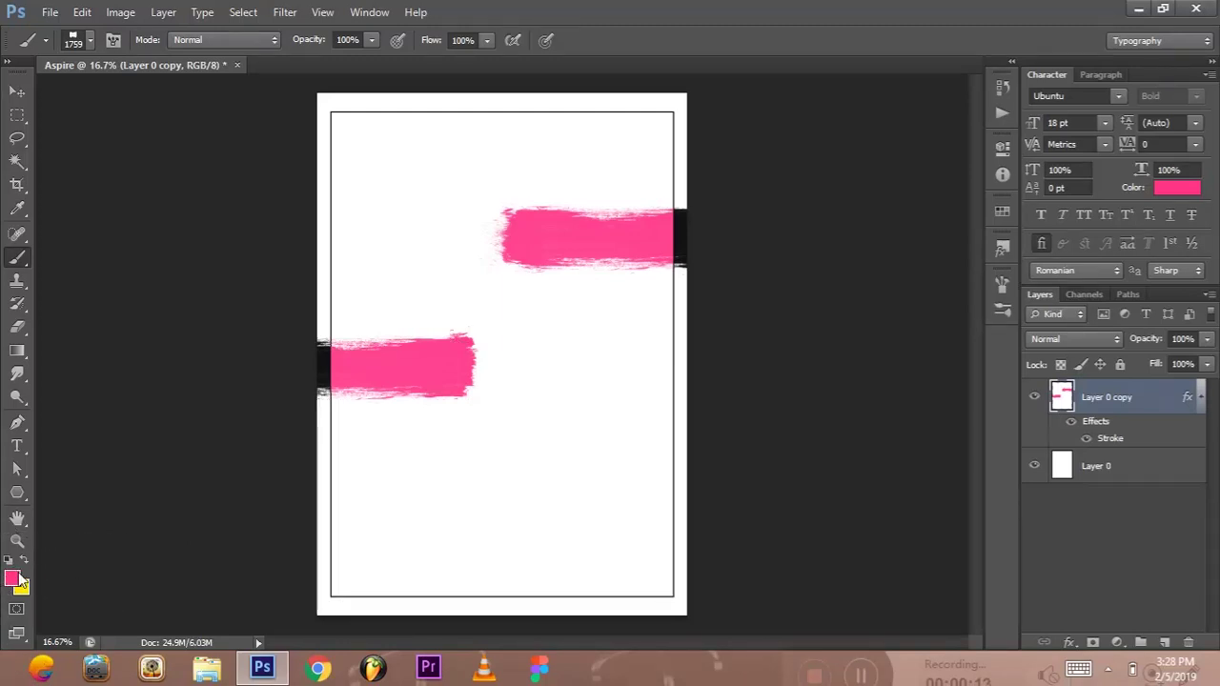
left_click(617, 526)
left_click(331, 188)
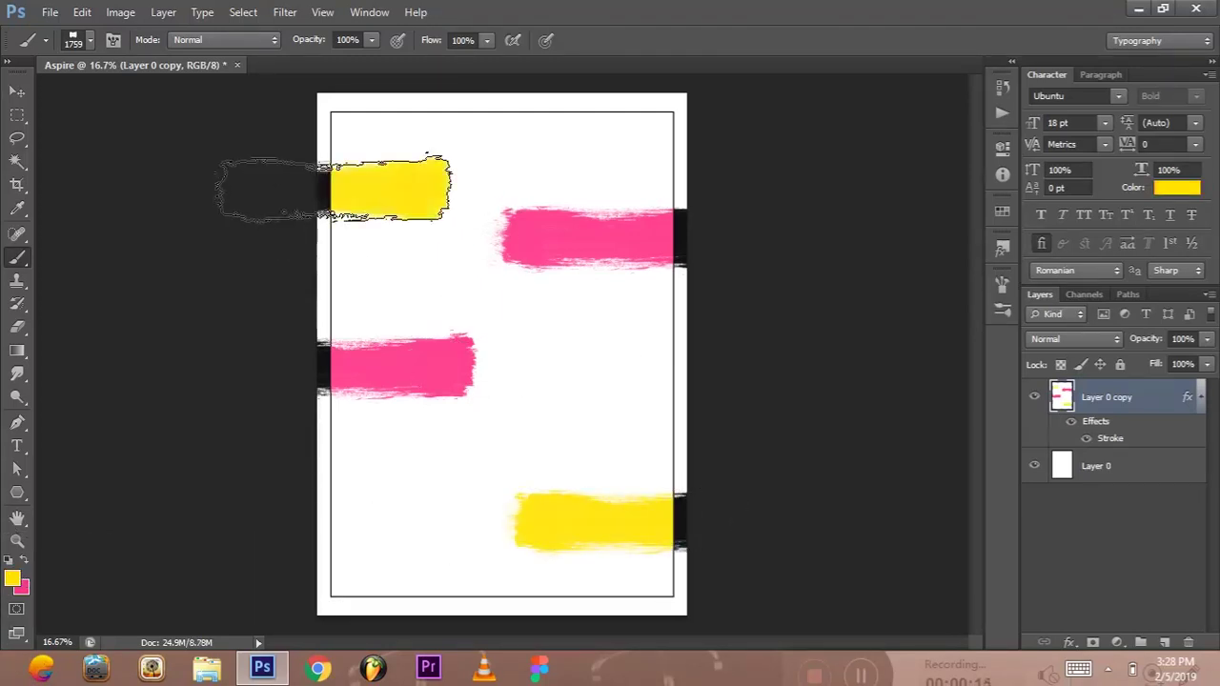
left_click(662, 152)
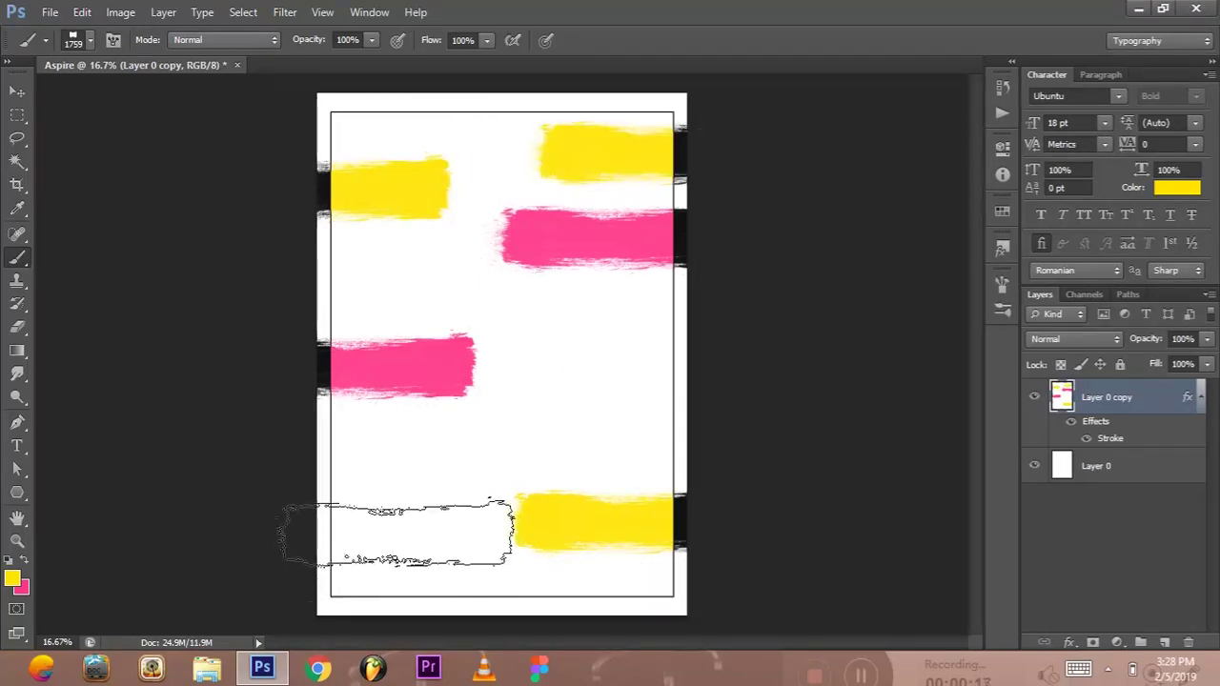
left_click(349, 503)
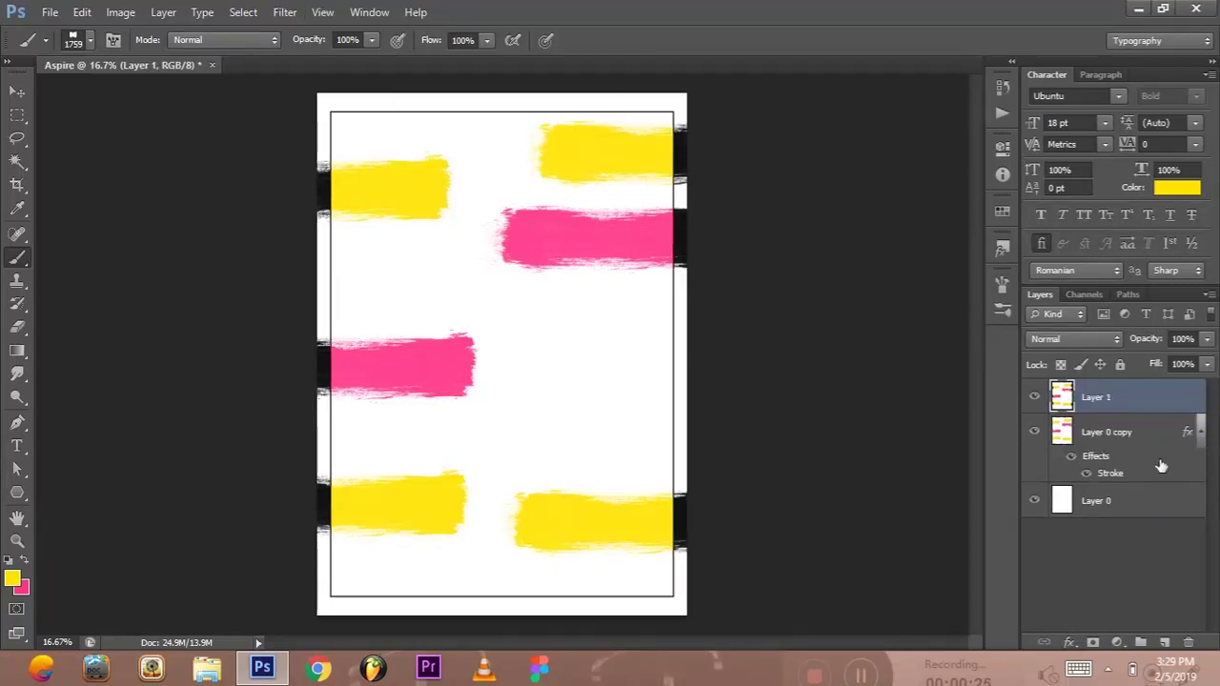
left_click(1160, 445)
Delete Layer 0 copy and Liquify Layer 1, forward-warping the strokes into marble swirls
key("Delete")
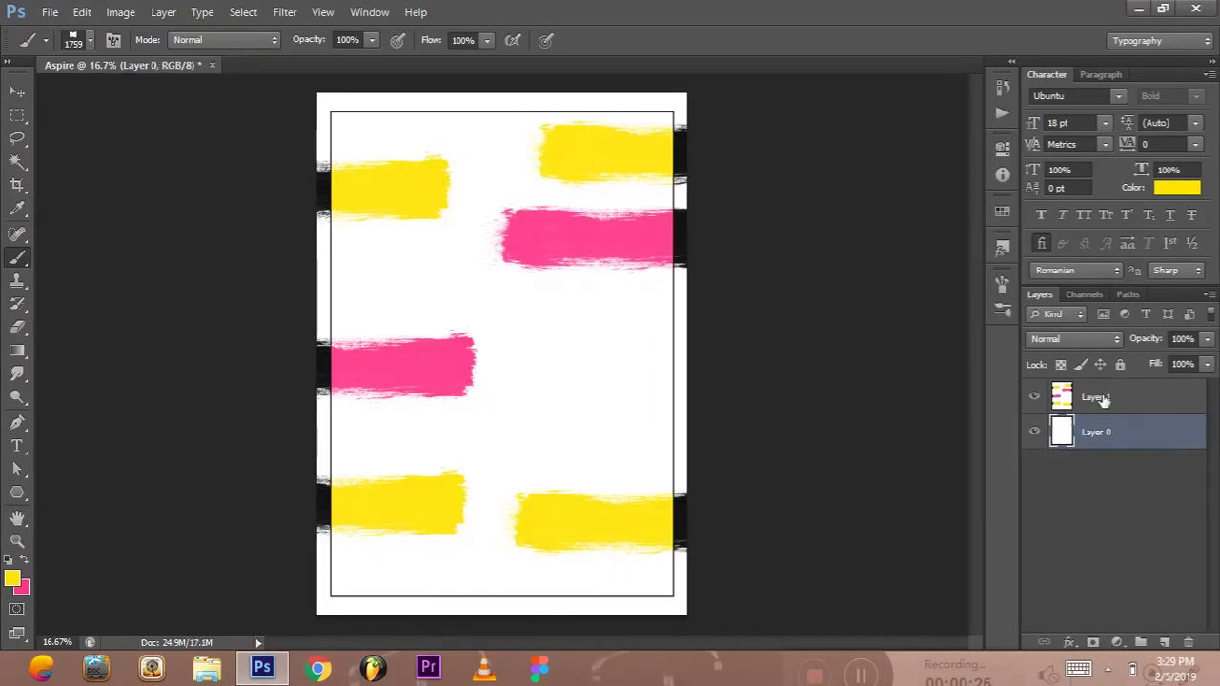
left_click(1180, 404)
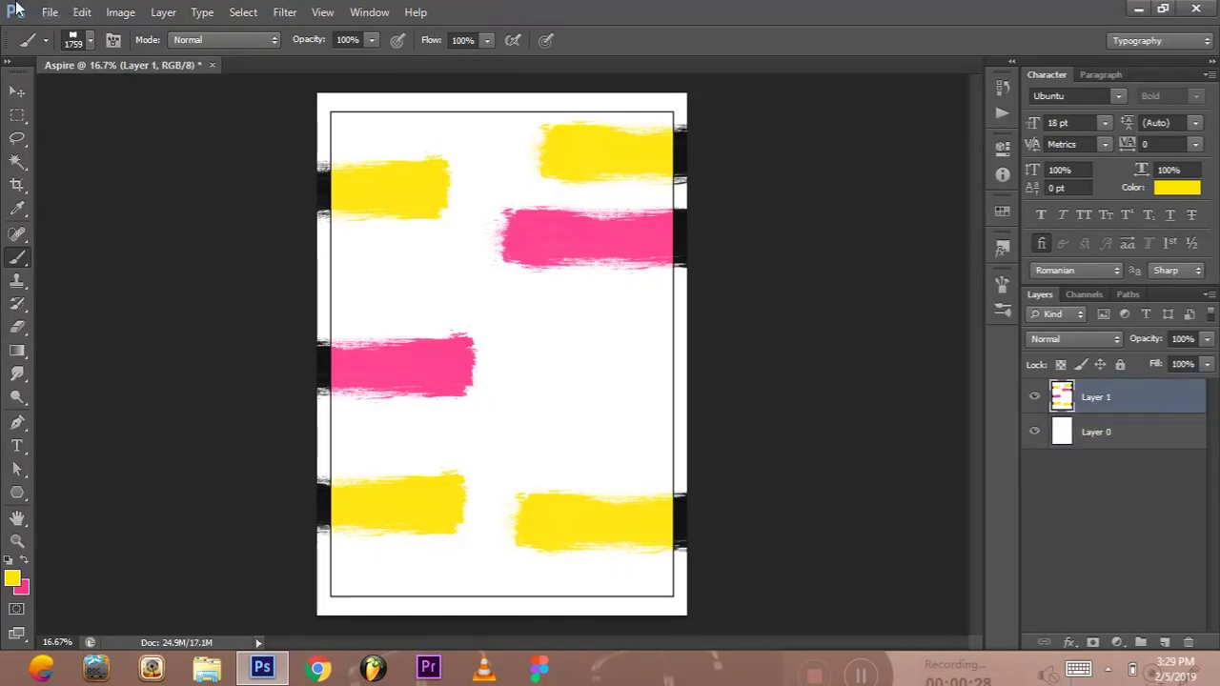
left_click(293, 11)
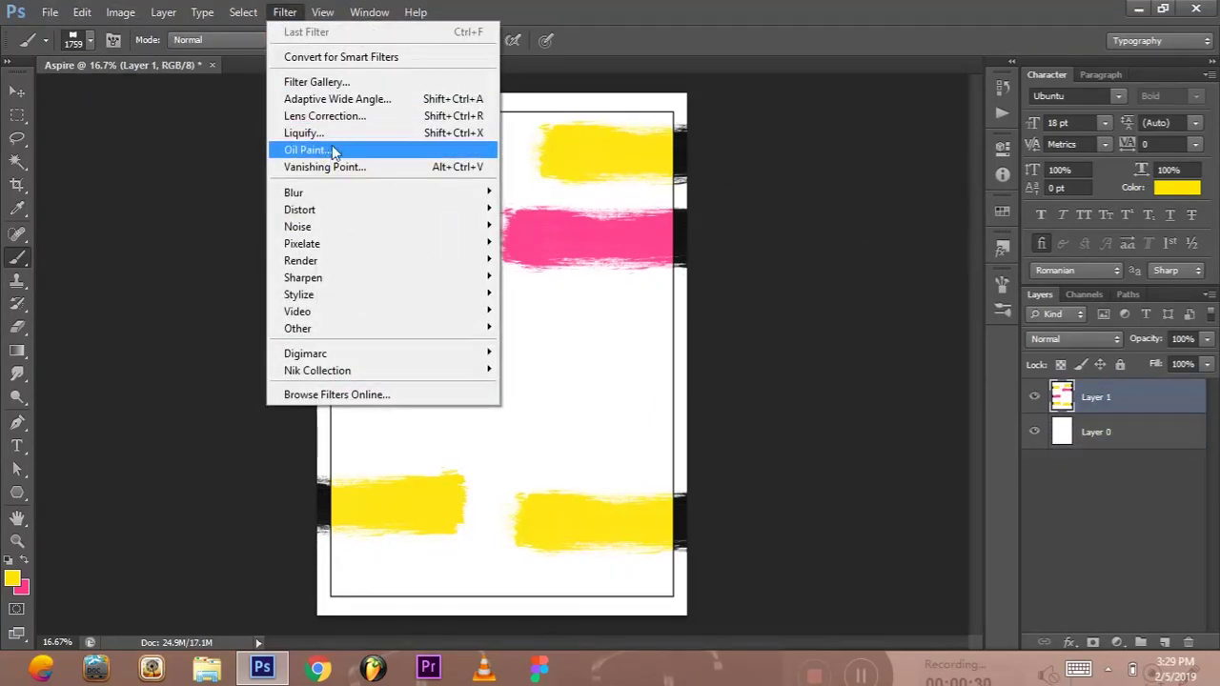
left_click(335, 138)
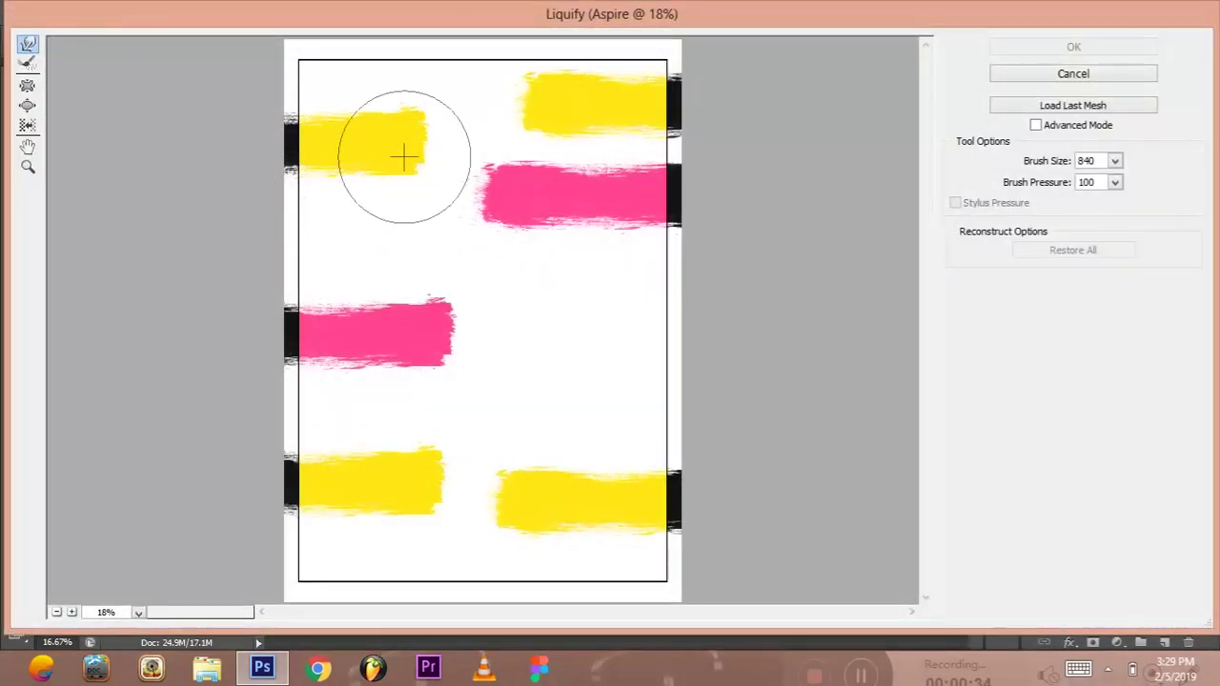
mouse_move(403, 155)
left_mouse_down()
mouse_move(245, 142)
mouse_move(251, 398)
mouse_move(378, 59)
mouse_move(304, 232)
mouse_move(367, 185)
mouse_move(376, 315)
left_mouse_up()
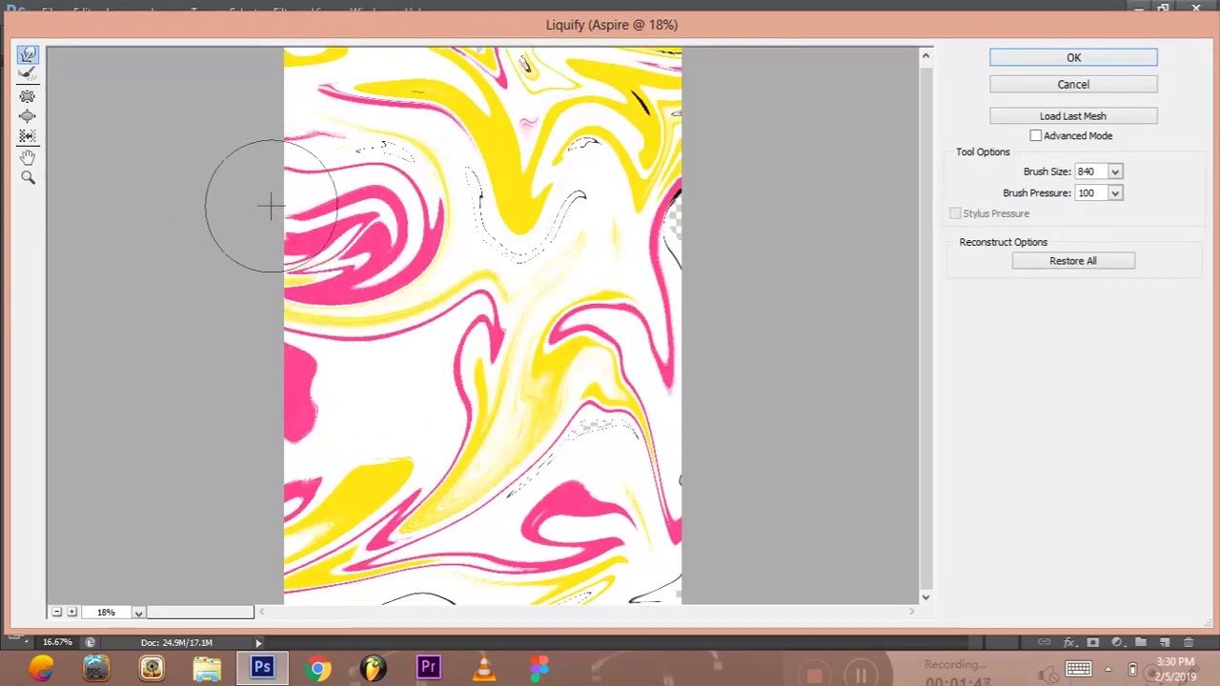
left_click_drag(482, 204, 286, 266)
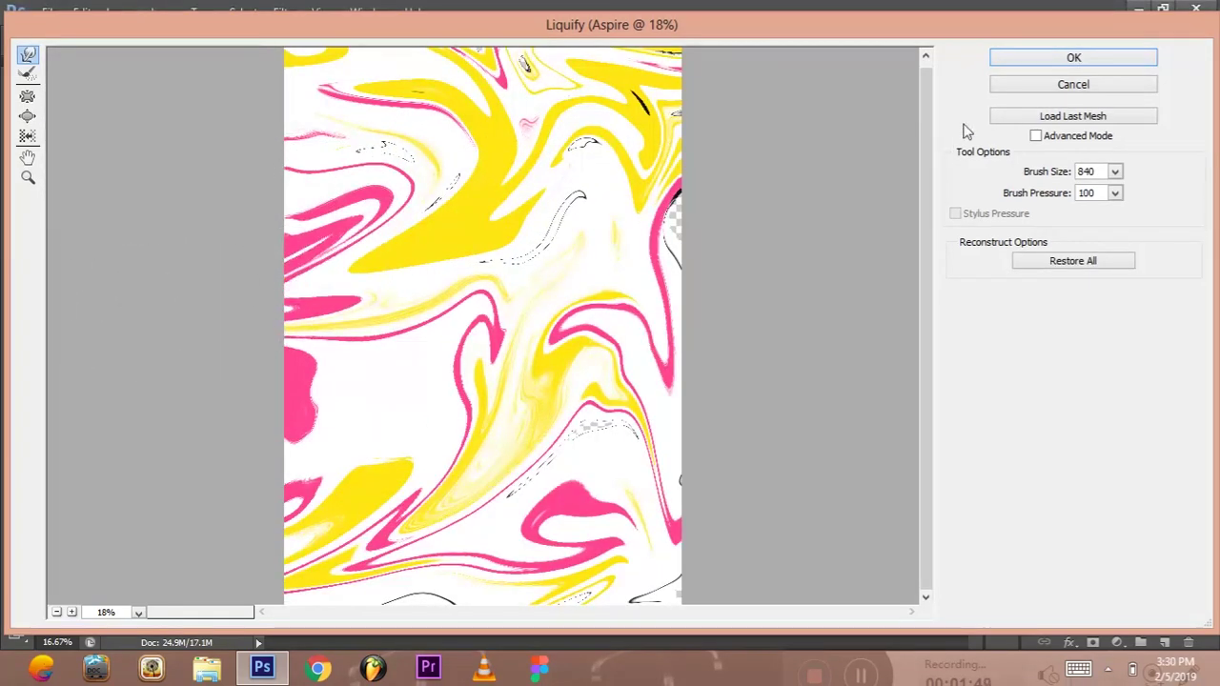
left_click(1062, 55)
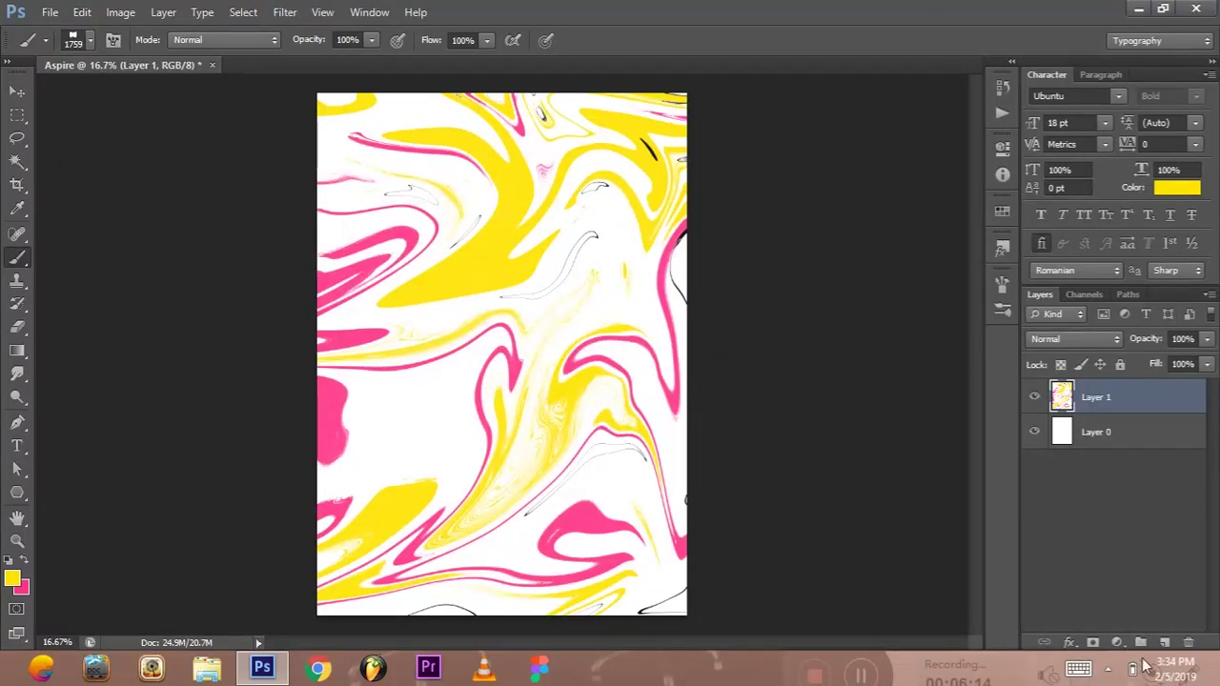
Duplicate the white Layer 0 and move the copy above the marble layer
left_click(1155, 438)
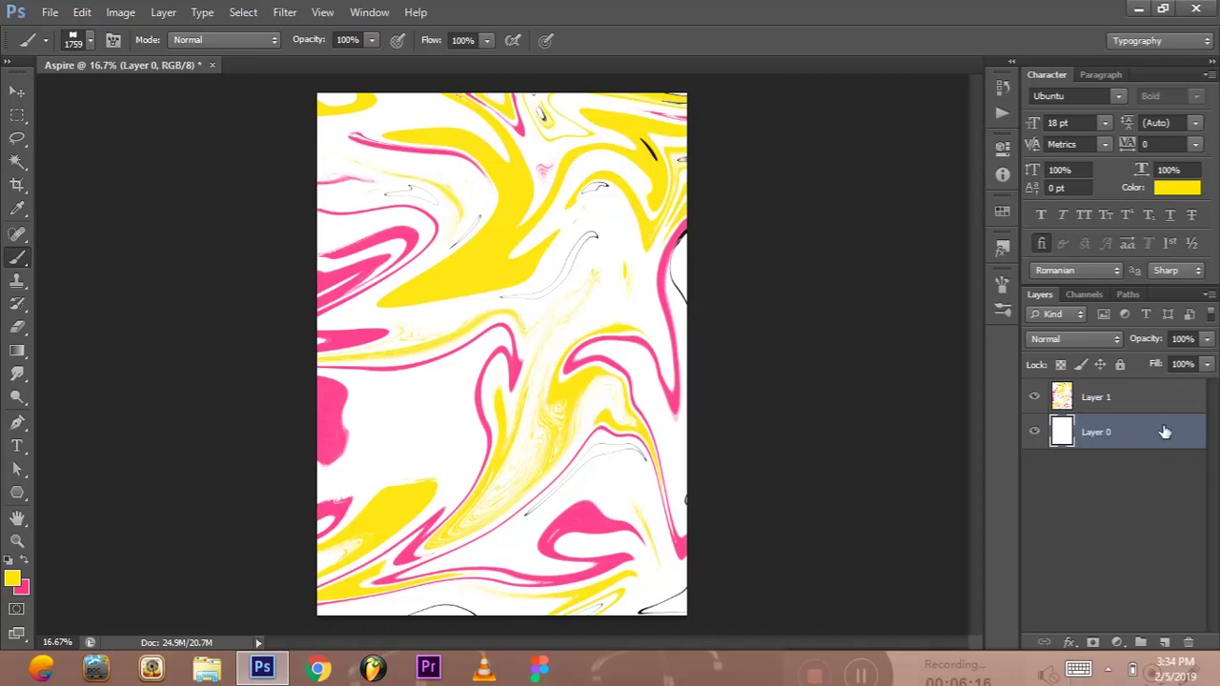
key("ctrl+j")
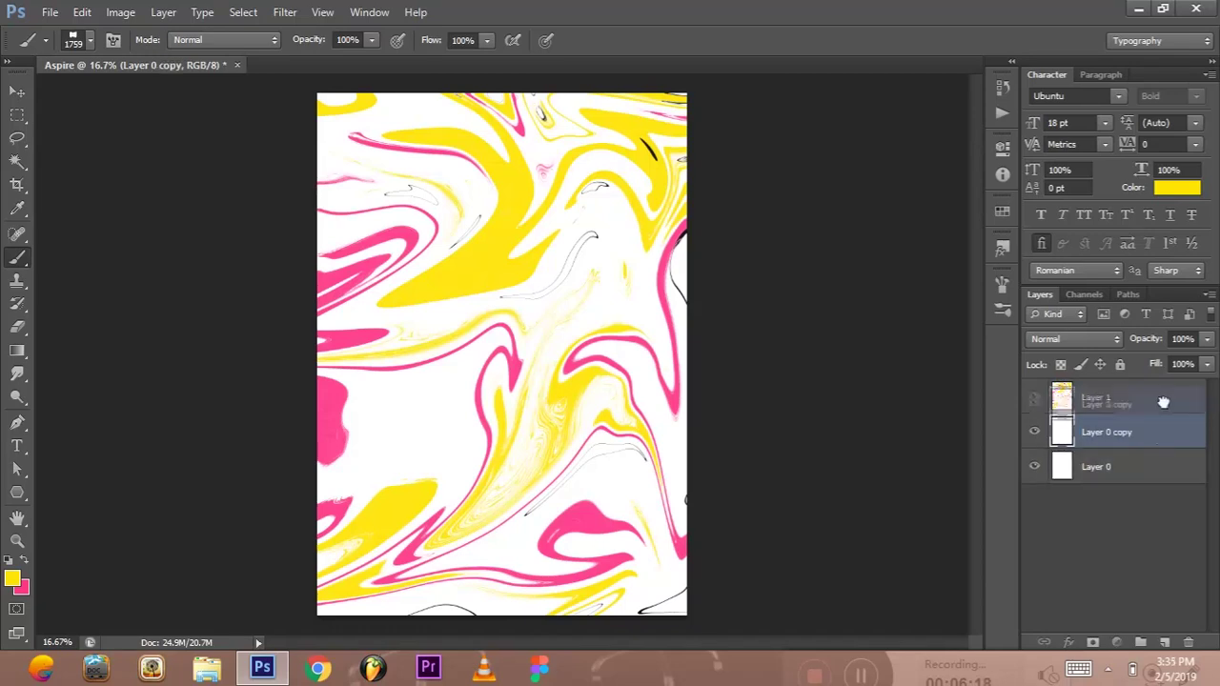
left_click_drag(1151, 431, 1148, 397)
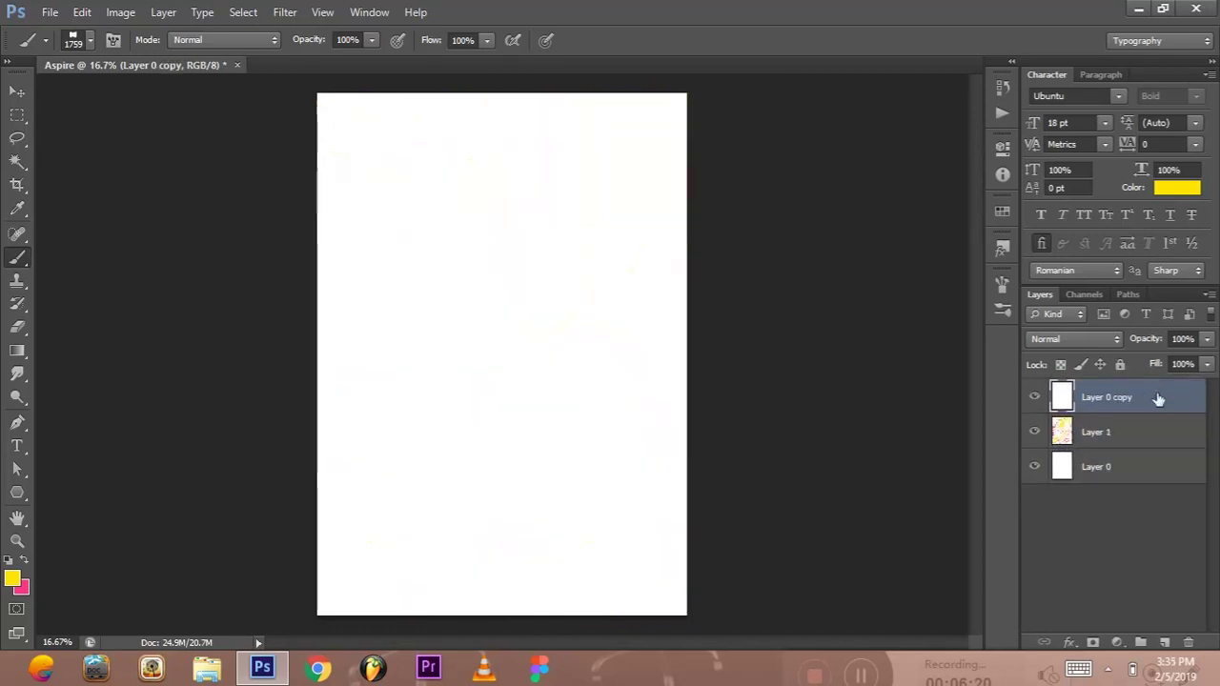
Scale the white copy to about 89% and centre it horizontally and vertically
left_click(19, 91)
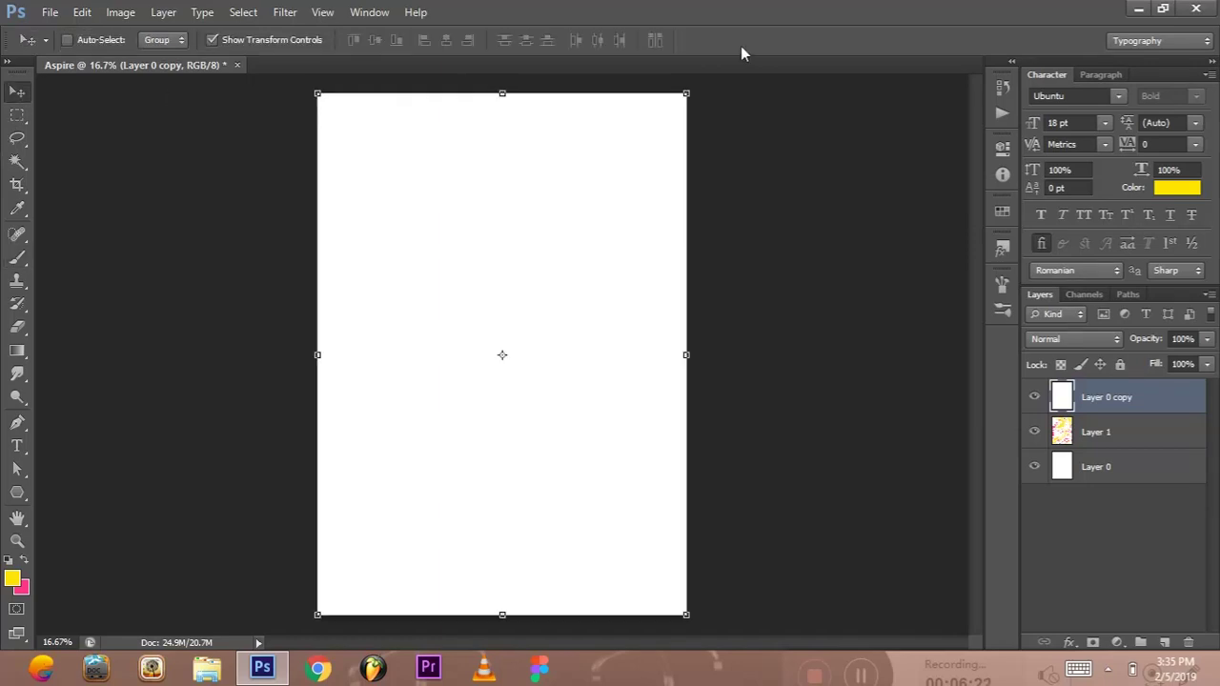
left_click_drag(686, 92, 646, 149)
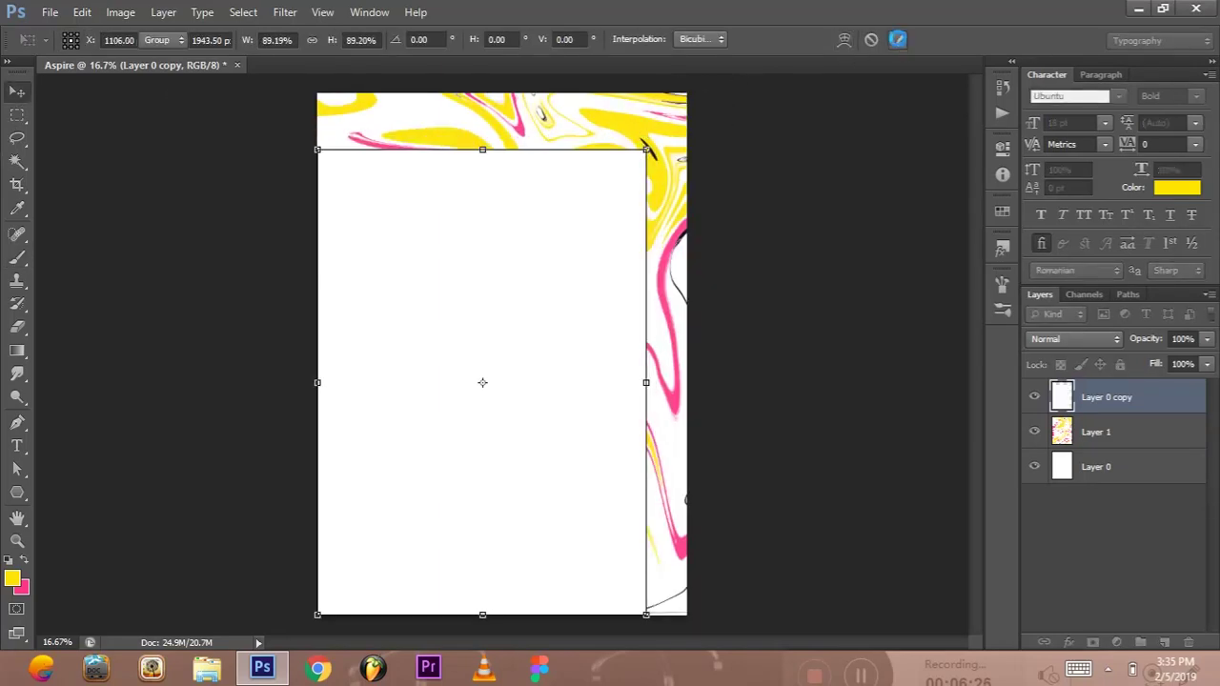
left_click(897, 41)
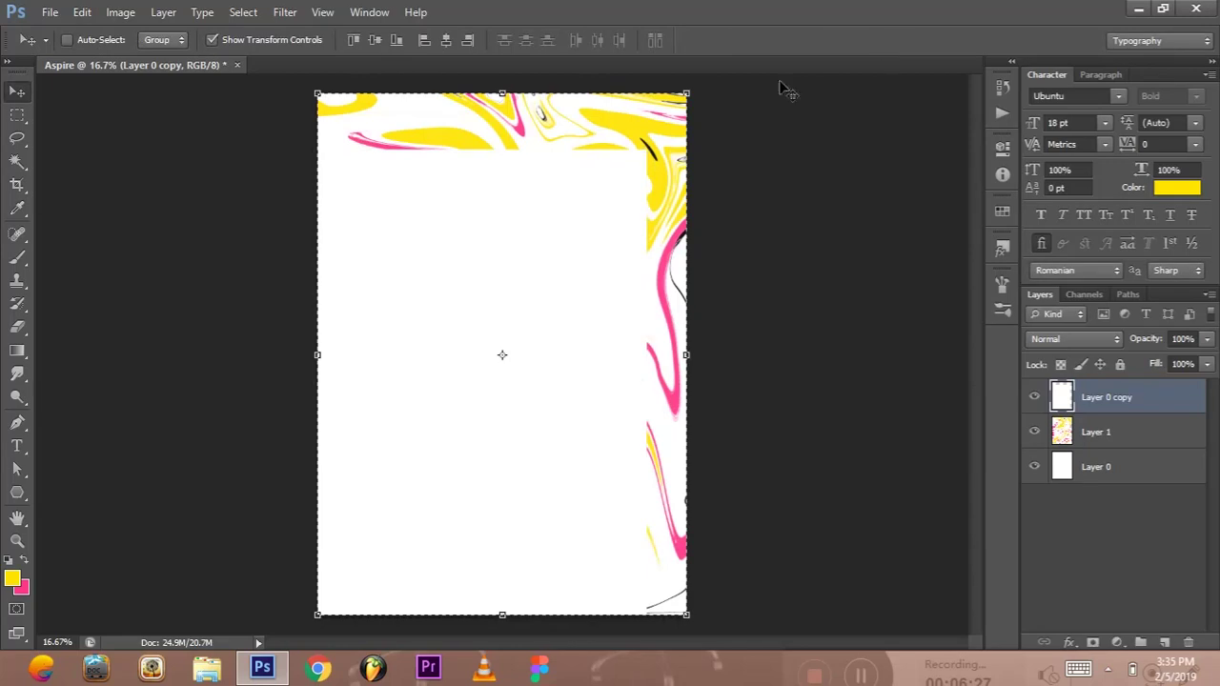
left_click(446, 40)
left_click(381, 40)
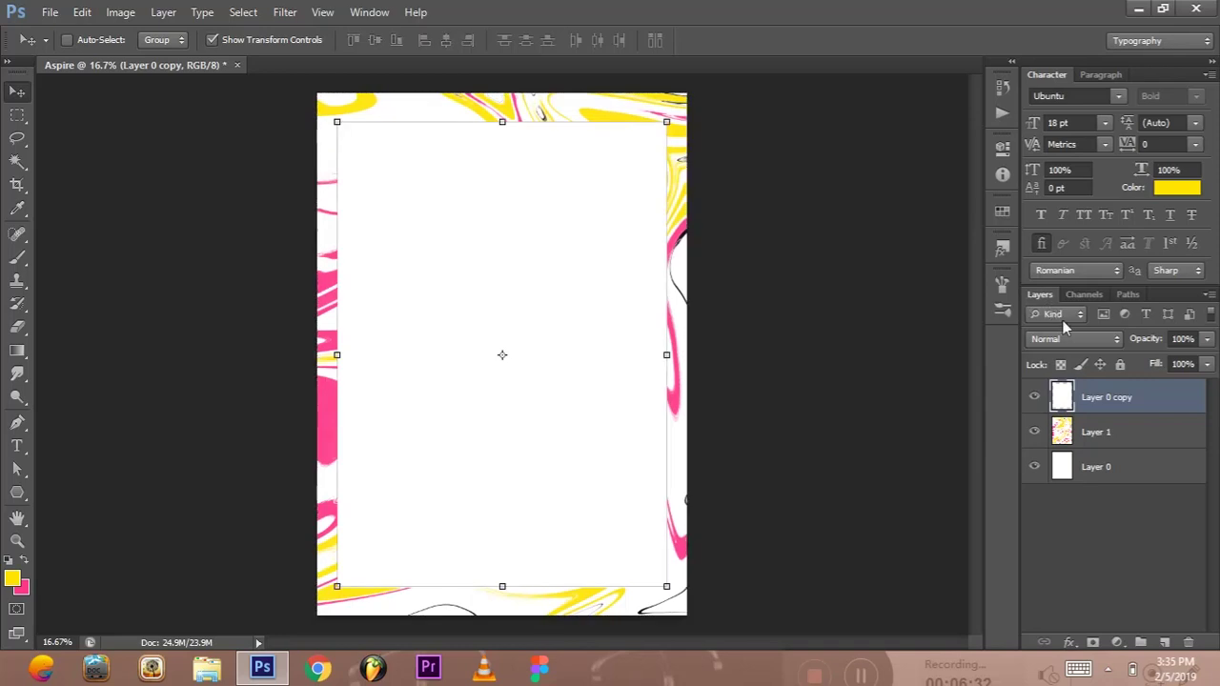
right_click(1149, 396)
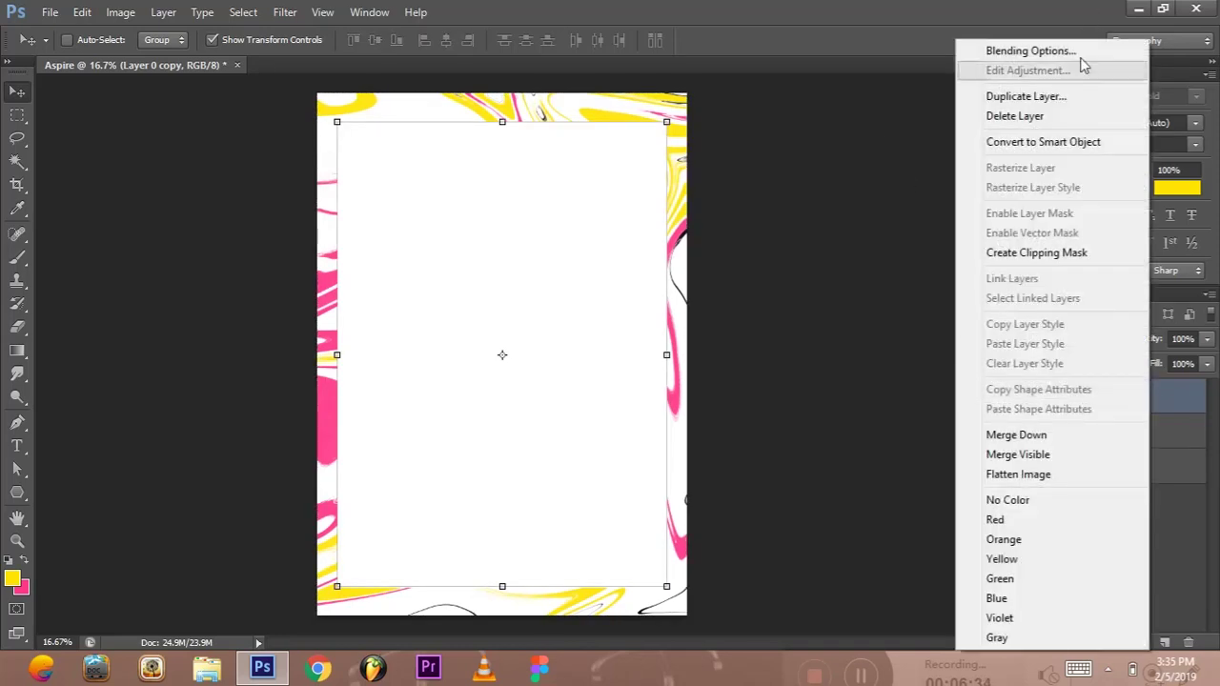
Give Layer 0 copy a black inside Stroke of about 10 px
left_click(1077, 53)
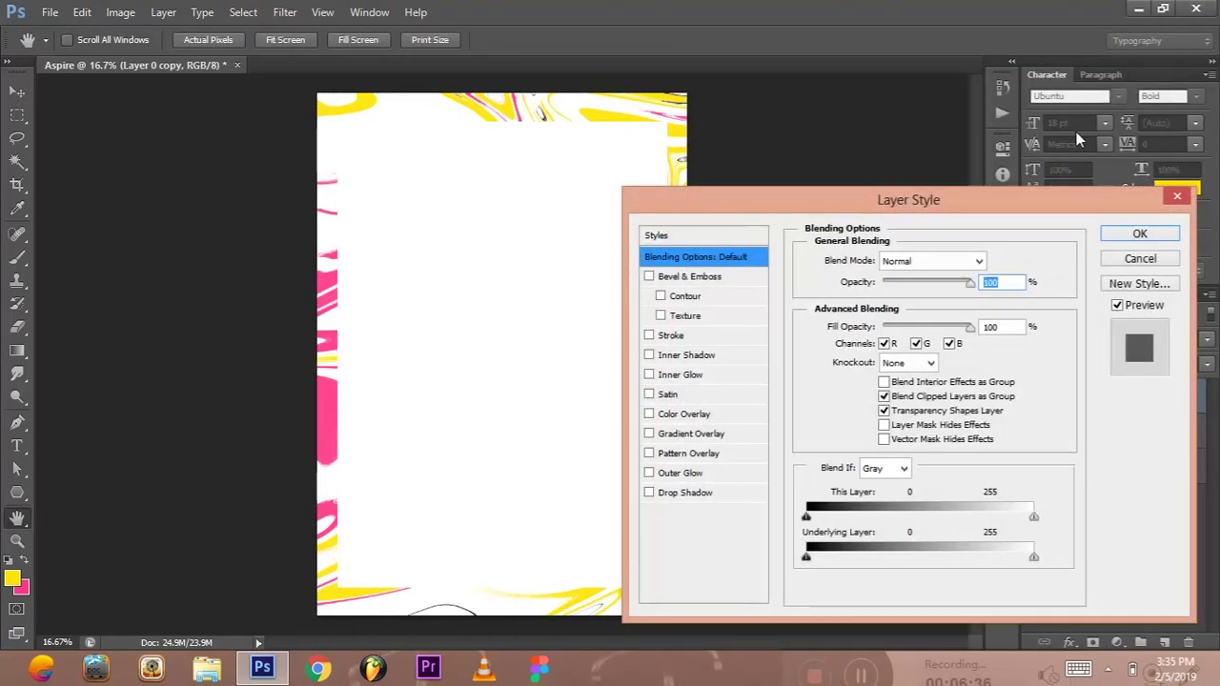
left_click(672, 335)
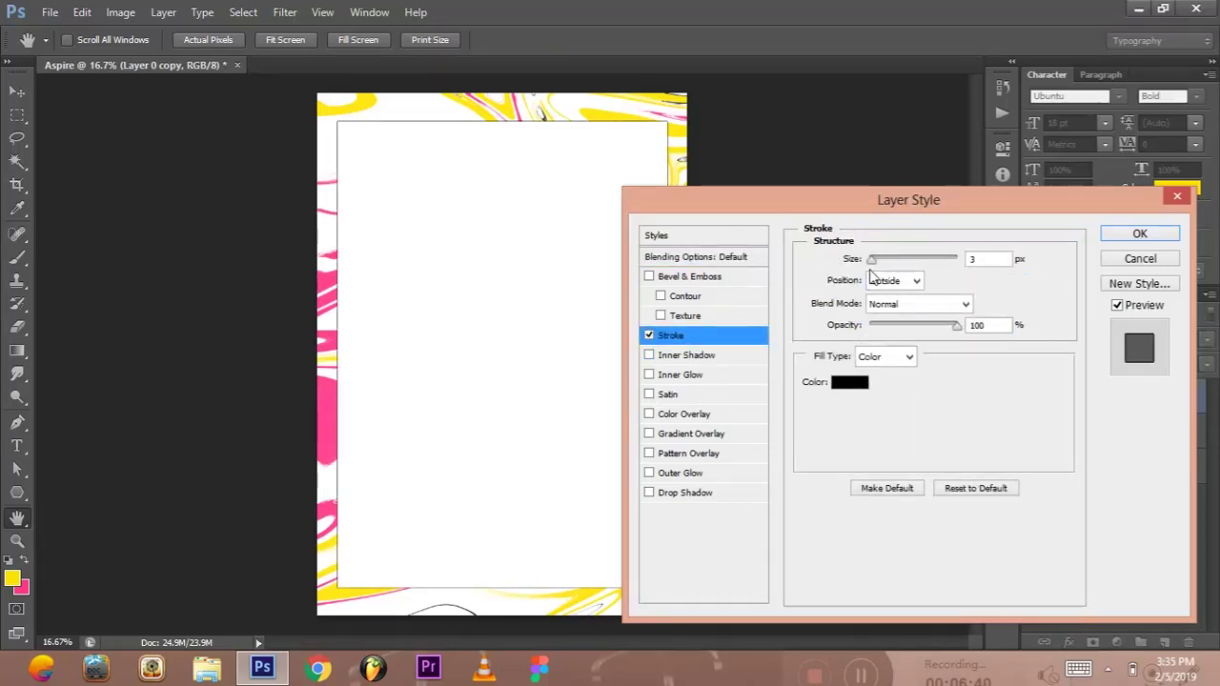
left_click(913, 281)
left_click(886, 307)
left_click(874, 260)
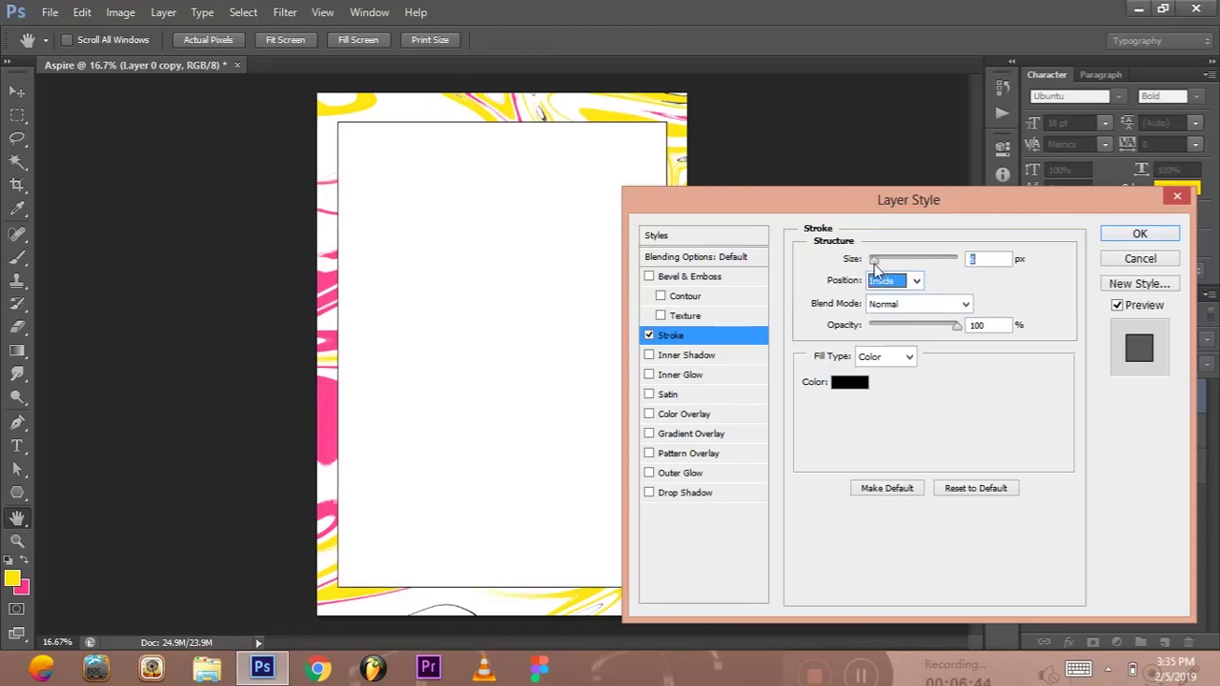
left_click_drag(875, 266, 880, 271)
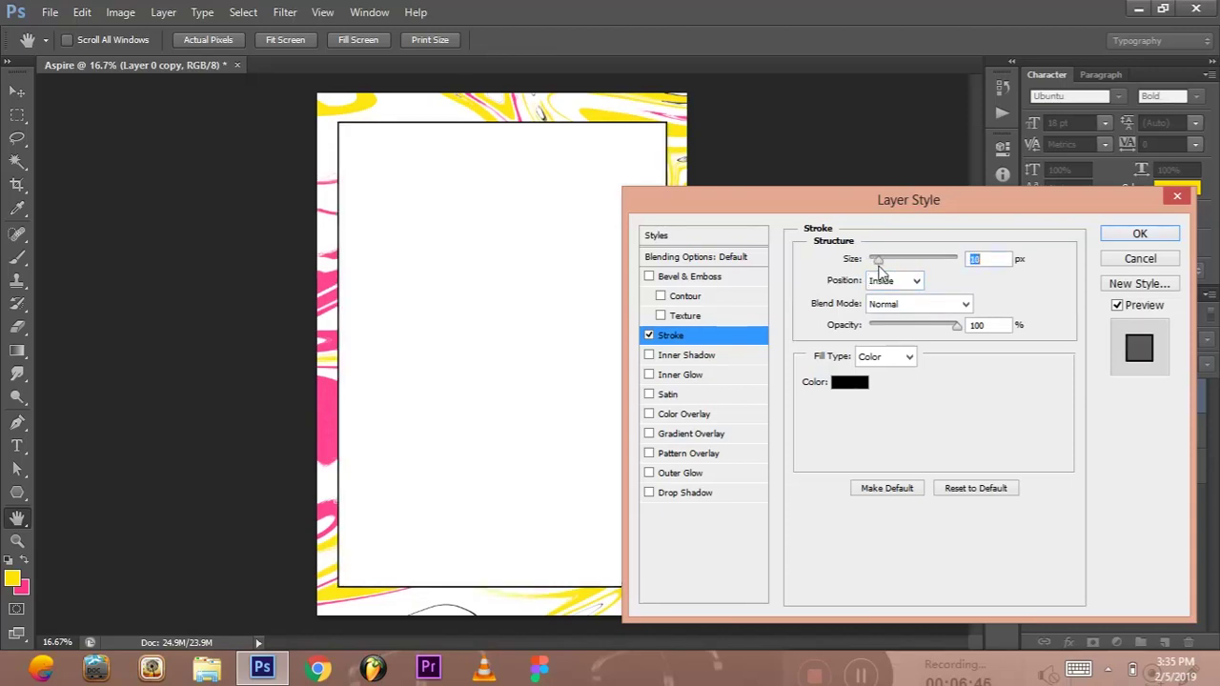
left_click(1136, 235)
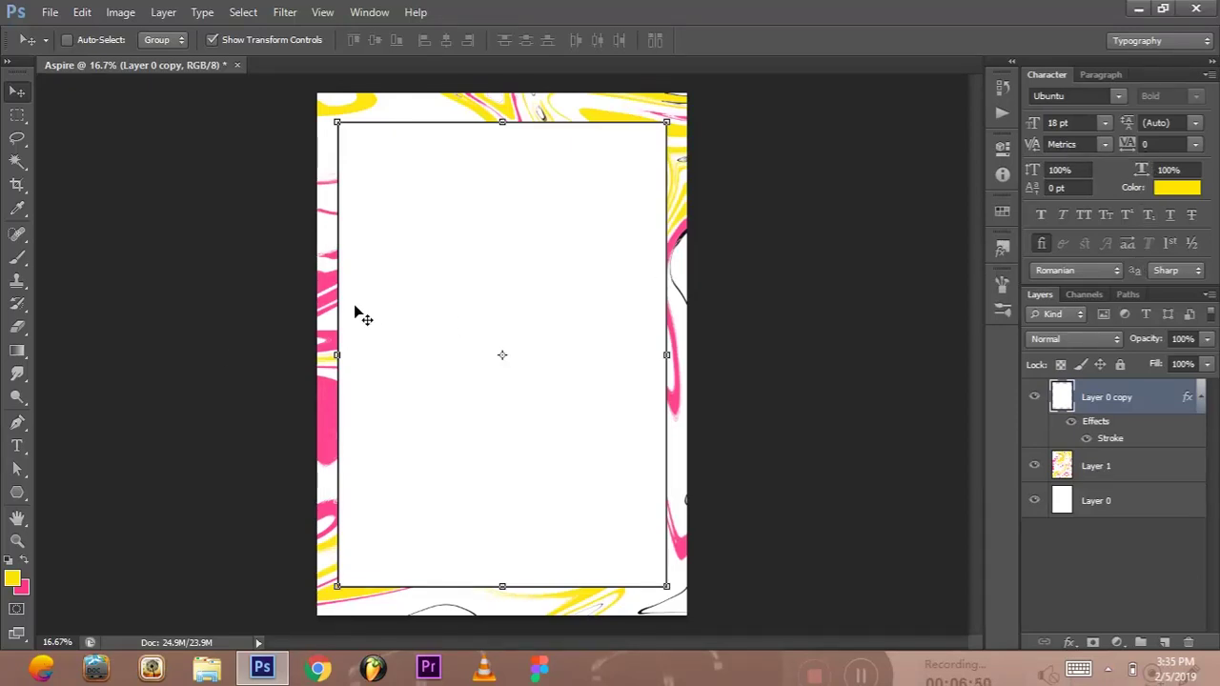
Add a 'Book Name' text box at the panel's upper left and select its text
left_click(20, 446)
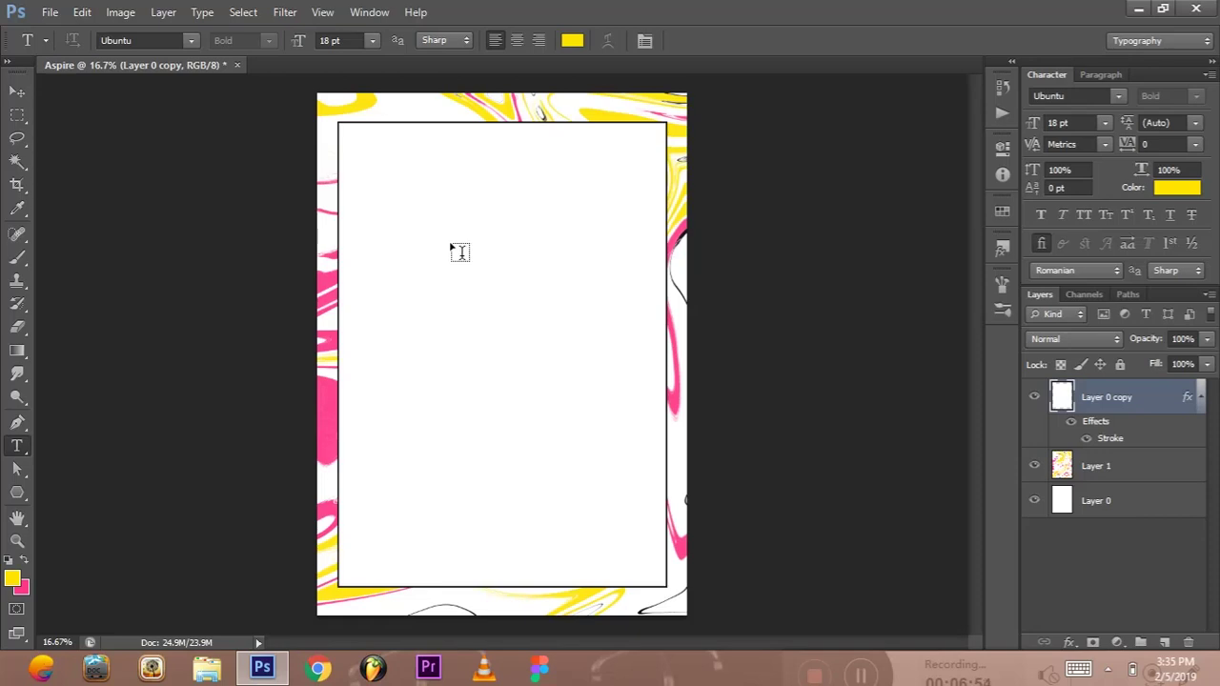
left_click(449, 241)
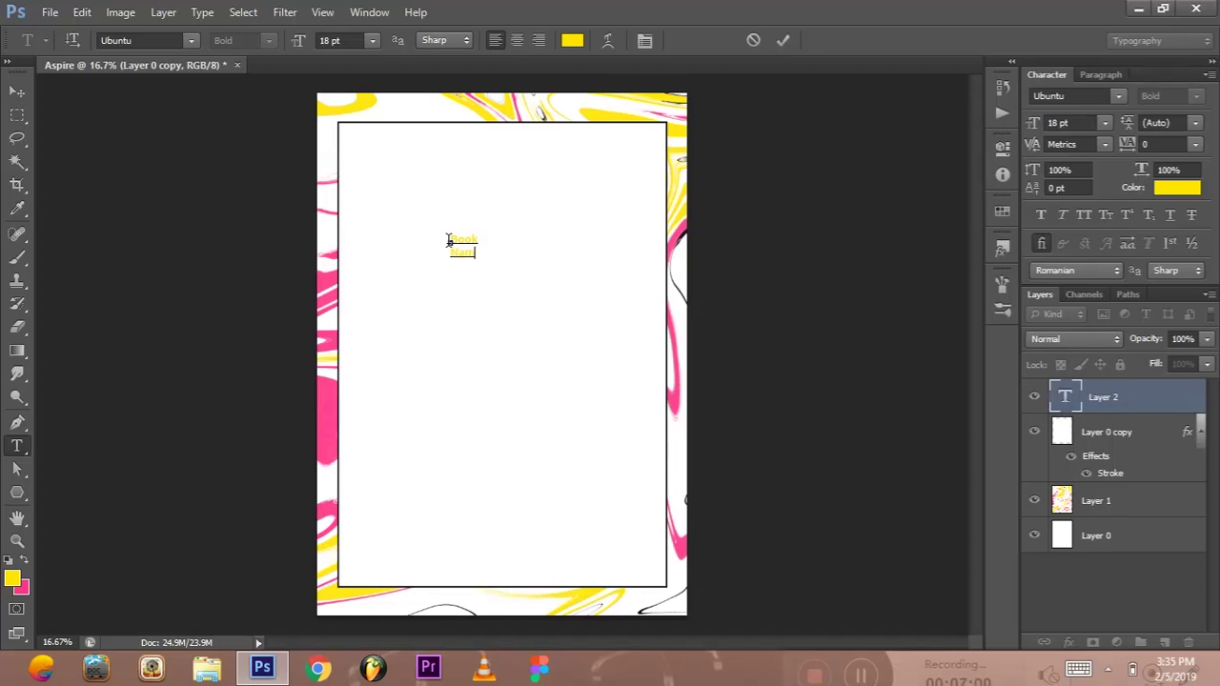
key("ctrl+a")
Colour the title text pink (ff428f) and set it to 60 pt
left_click(577, 41)
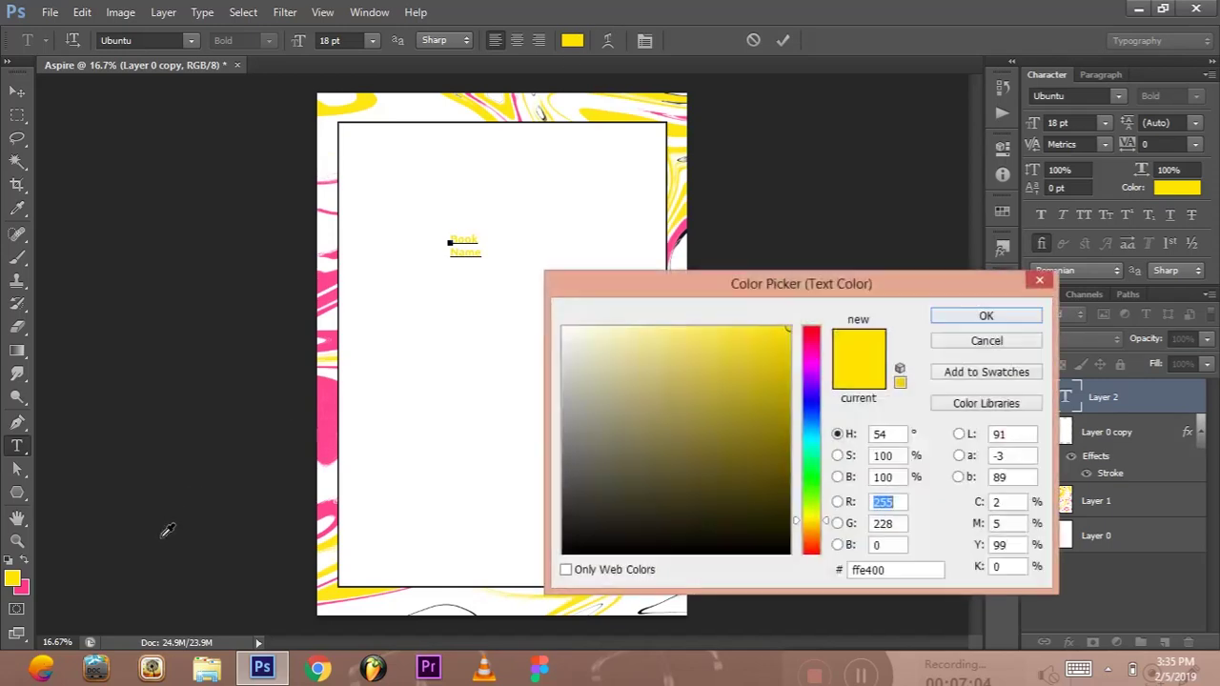
left_click(332, 386)
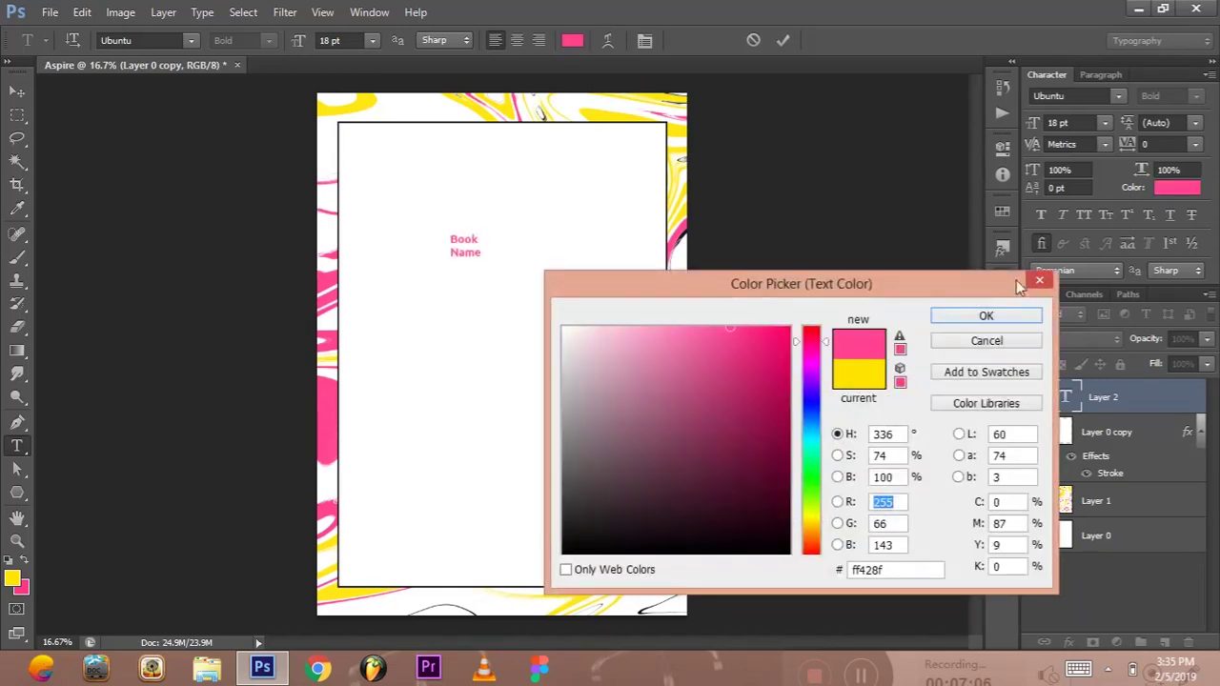
left_click(991, 315)
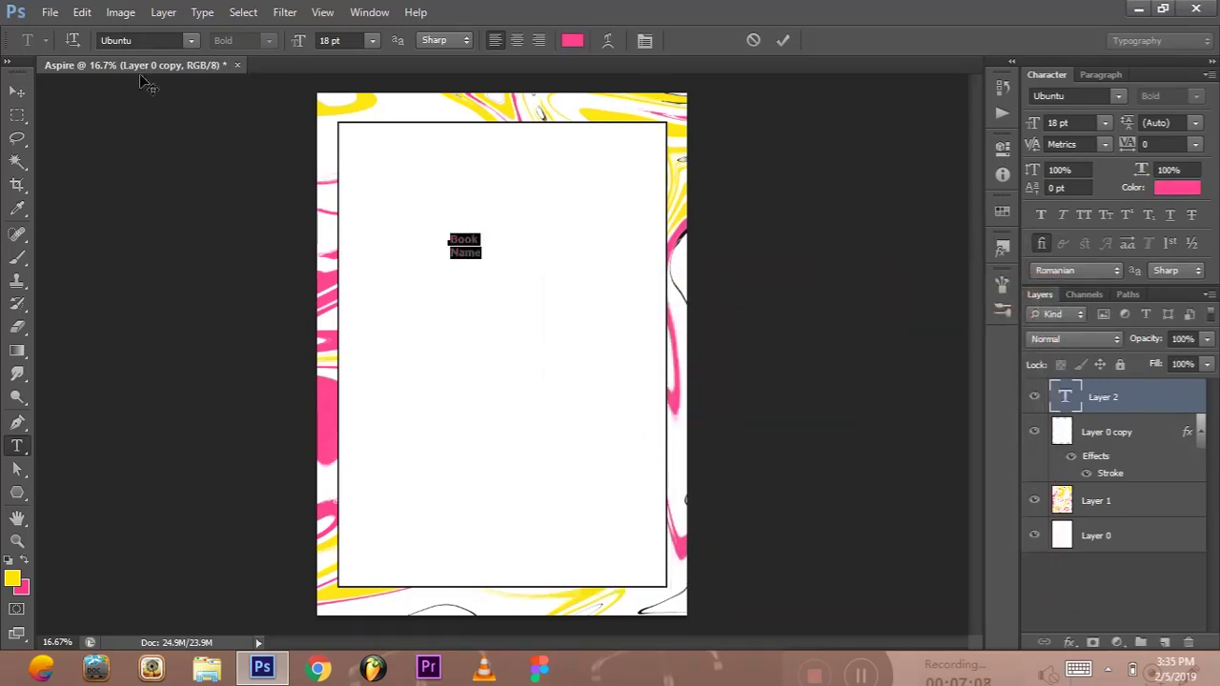
left_click(374, 40)
left_click(371, 325)
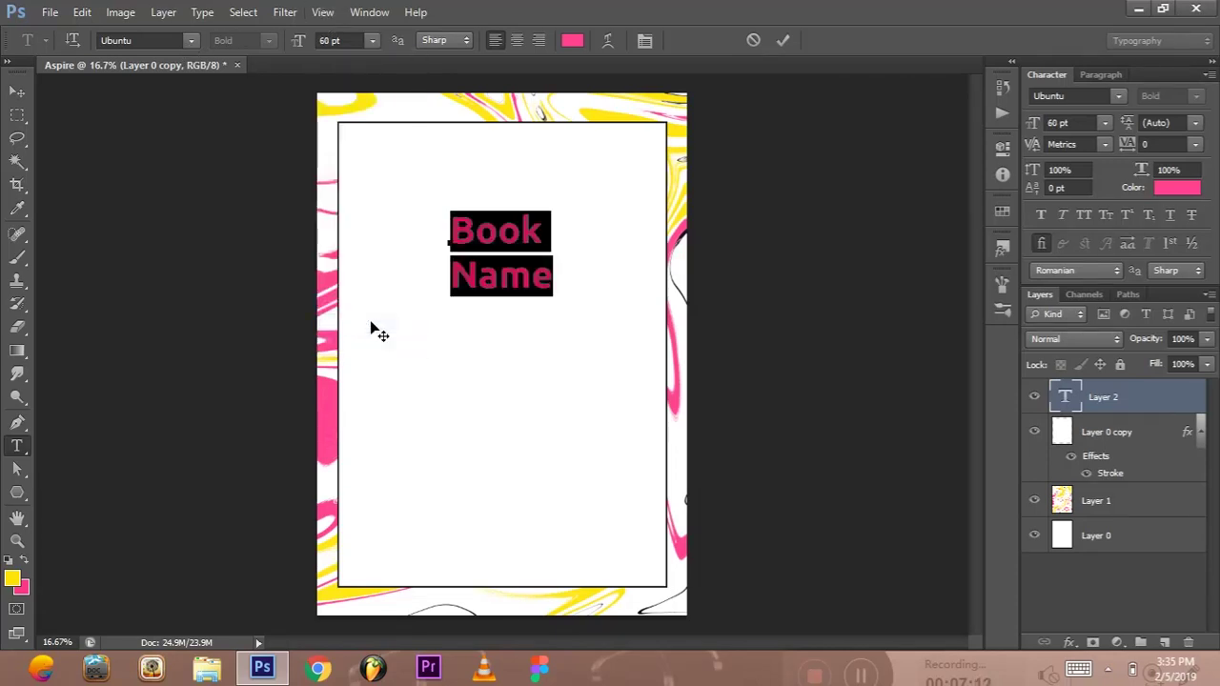
left_click(121, 38)
Try Vladimir Script, Viner Hand ITC and Arial on the title, ending on Book Antiqua
key("Down")
key("Down")
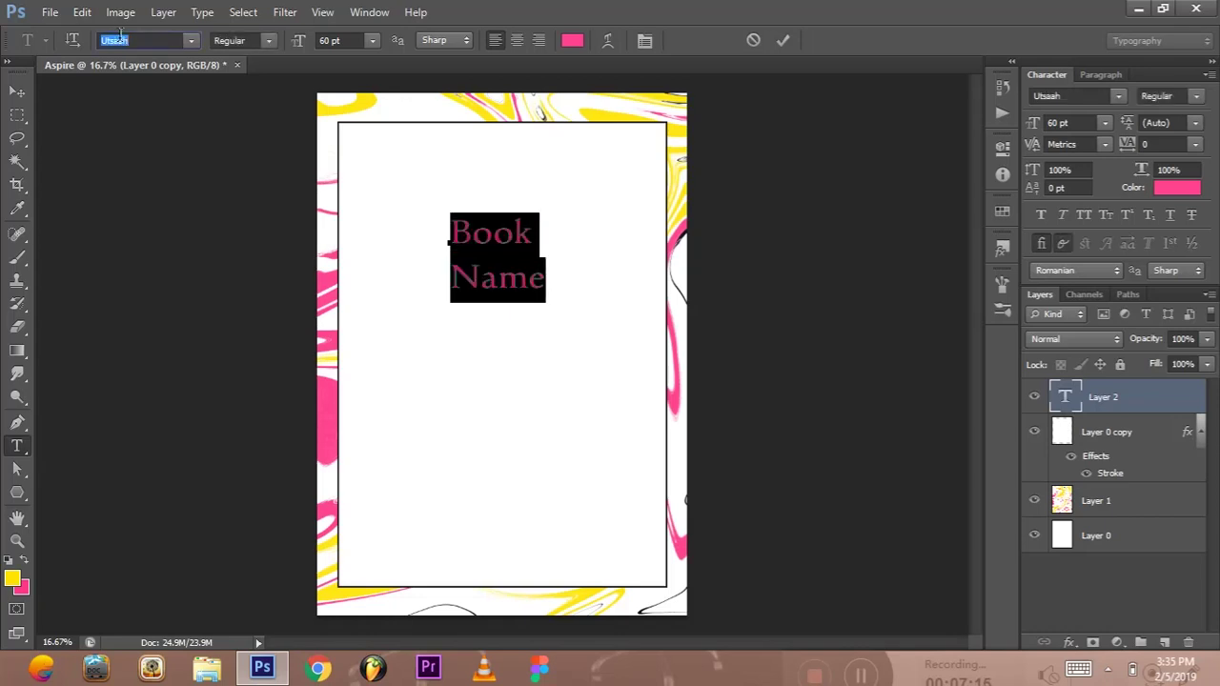
left_click(198, 40)
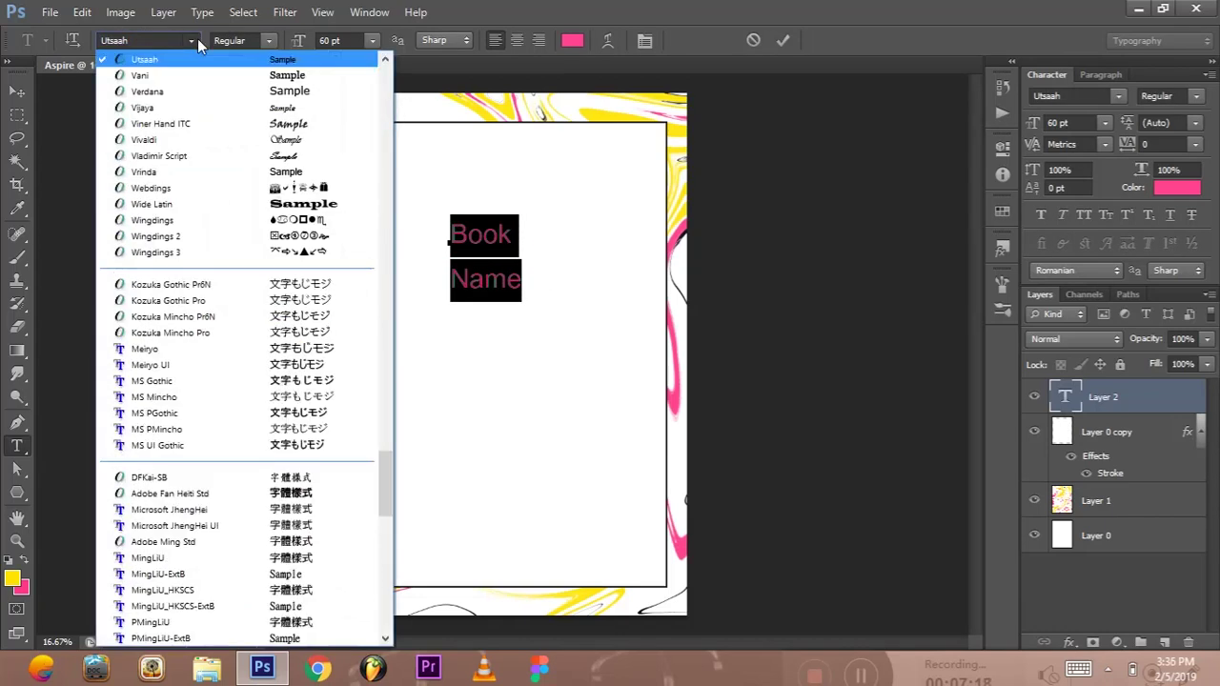
left_click(205, 158)
key("Up")
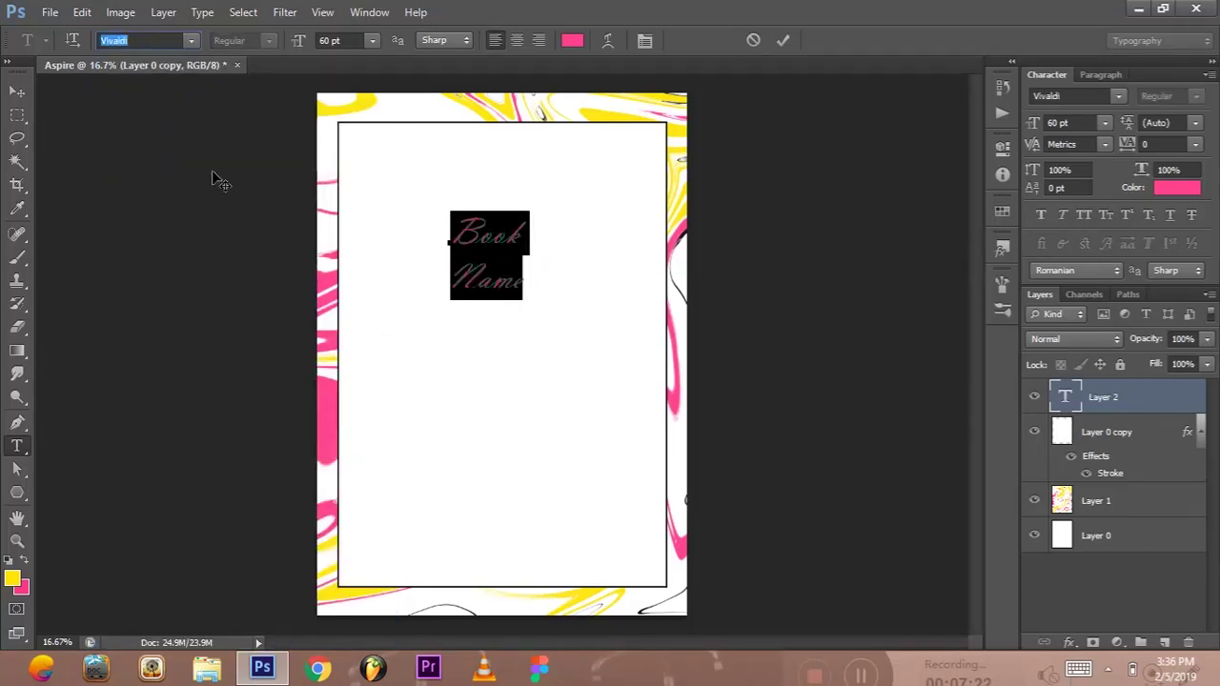
key("Up")
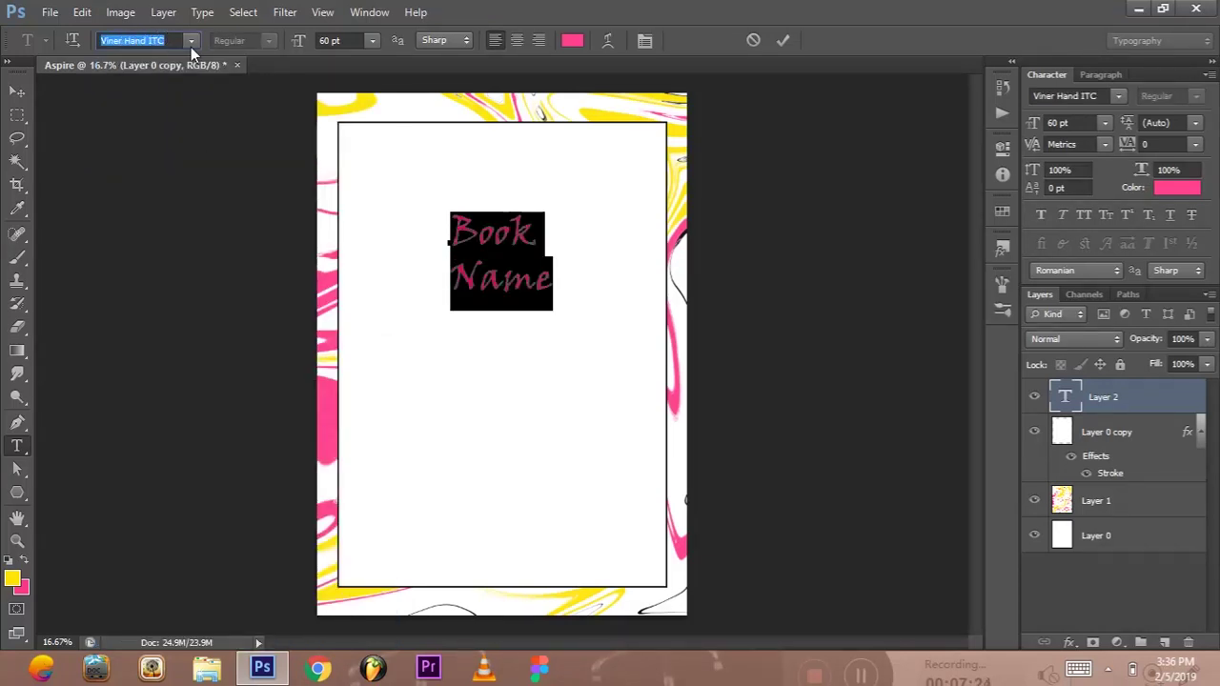
left_click(191, 41)
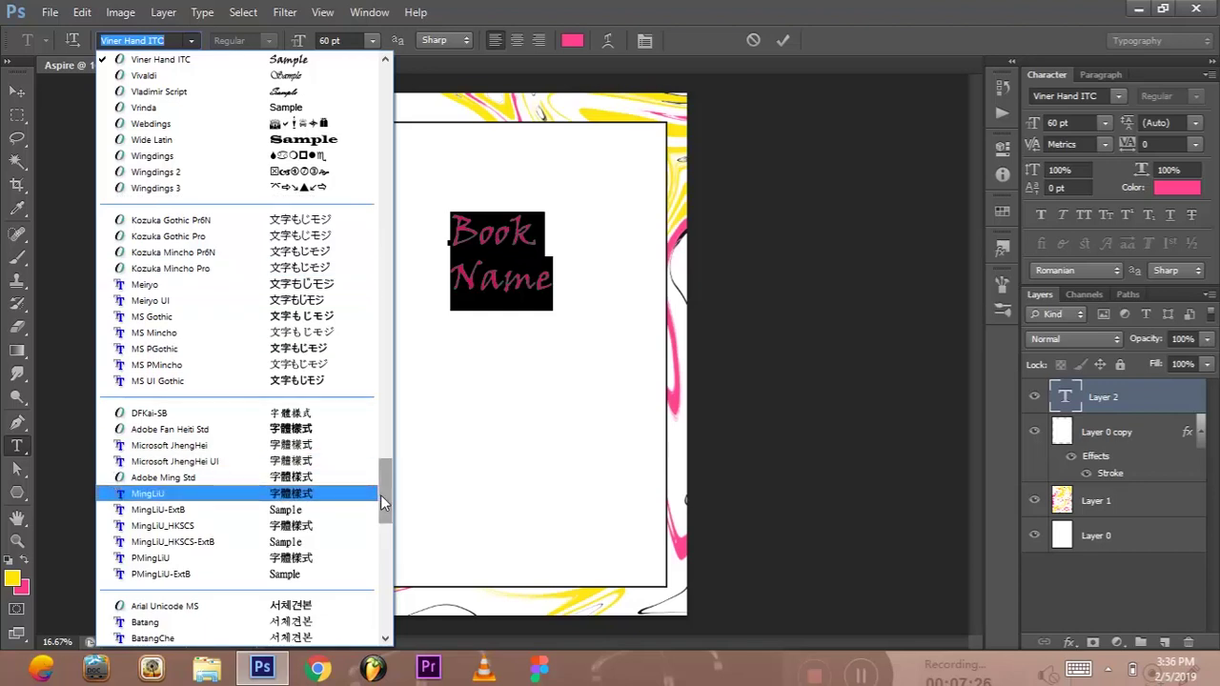
left_click_drag(380, 495, 411, 103)
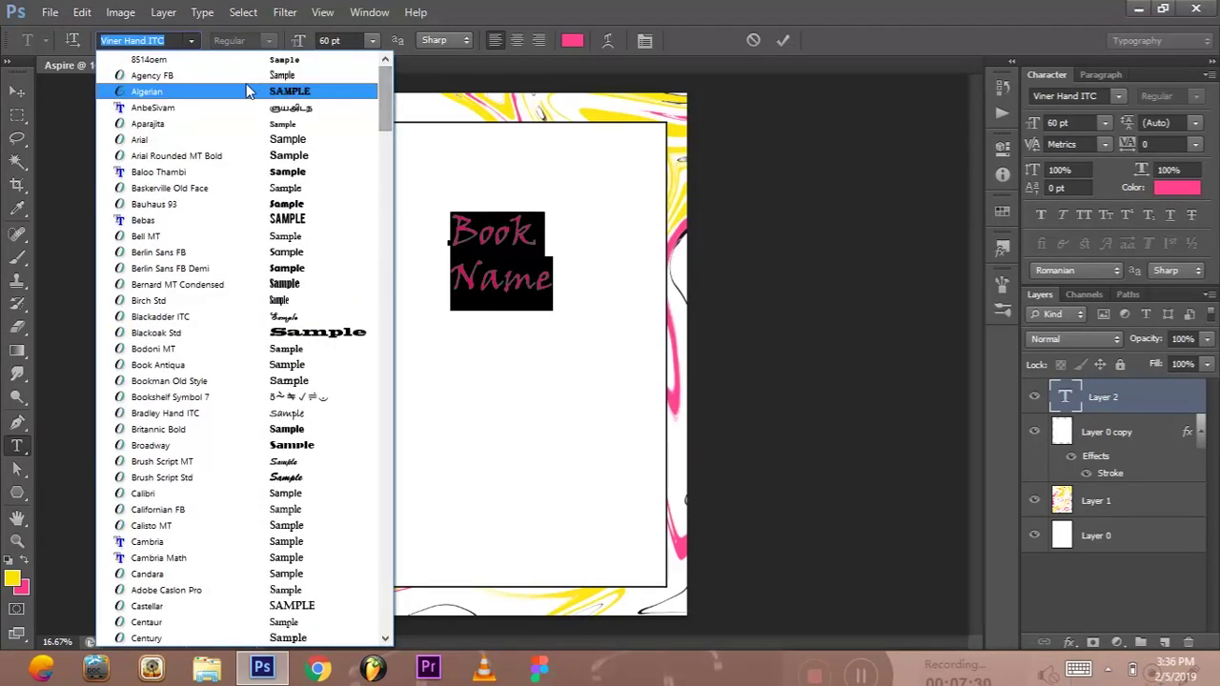
left_click(197, 140)
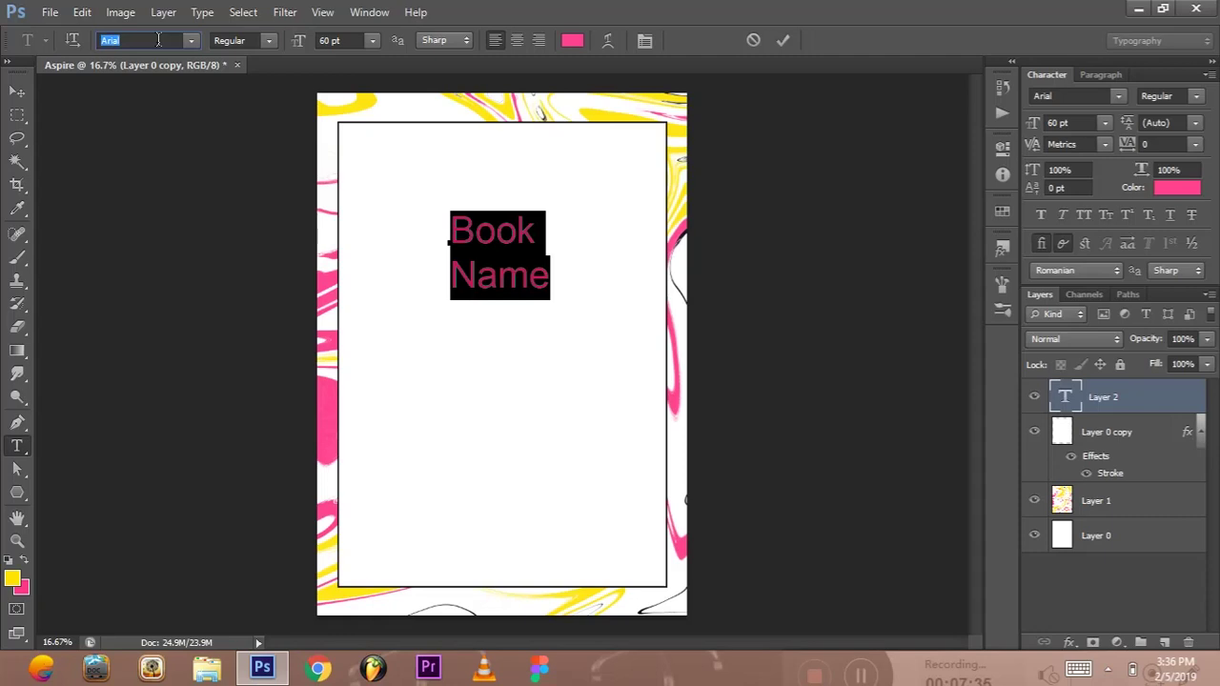
Set the title to Ubuntu Bold and colour the second 'o' of Book yellow (ffe611)
type("Ubuntu")
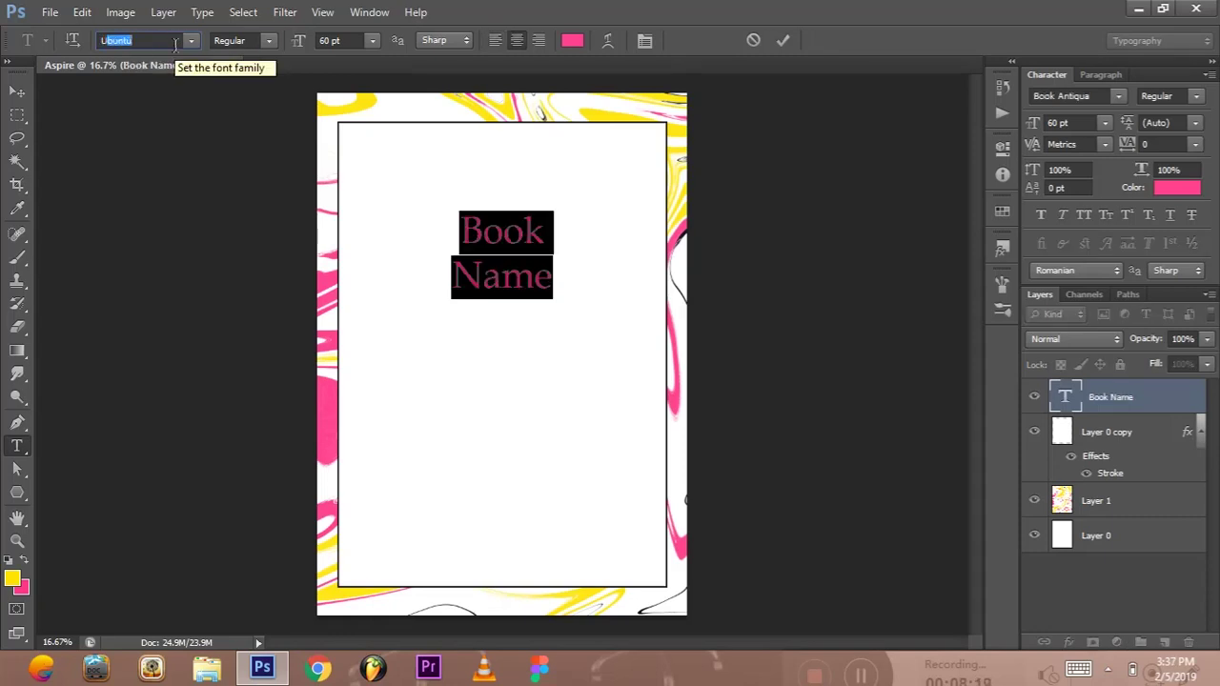
key("Return")
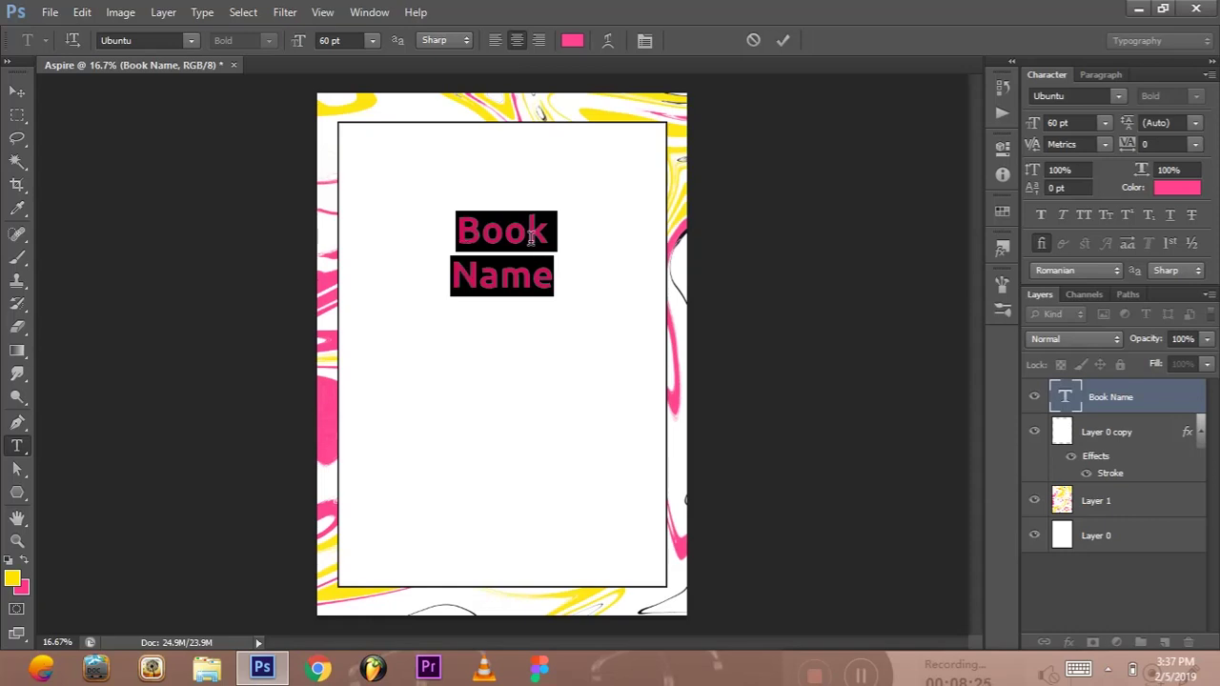
left_click_drag(532, 238, 505, 238)
left_click(572, 42)
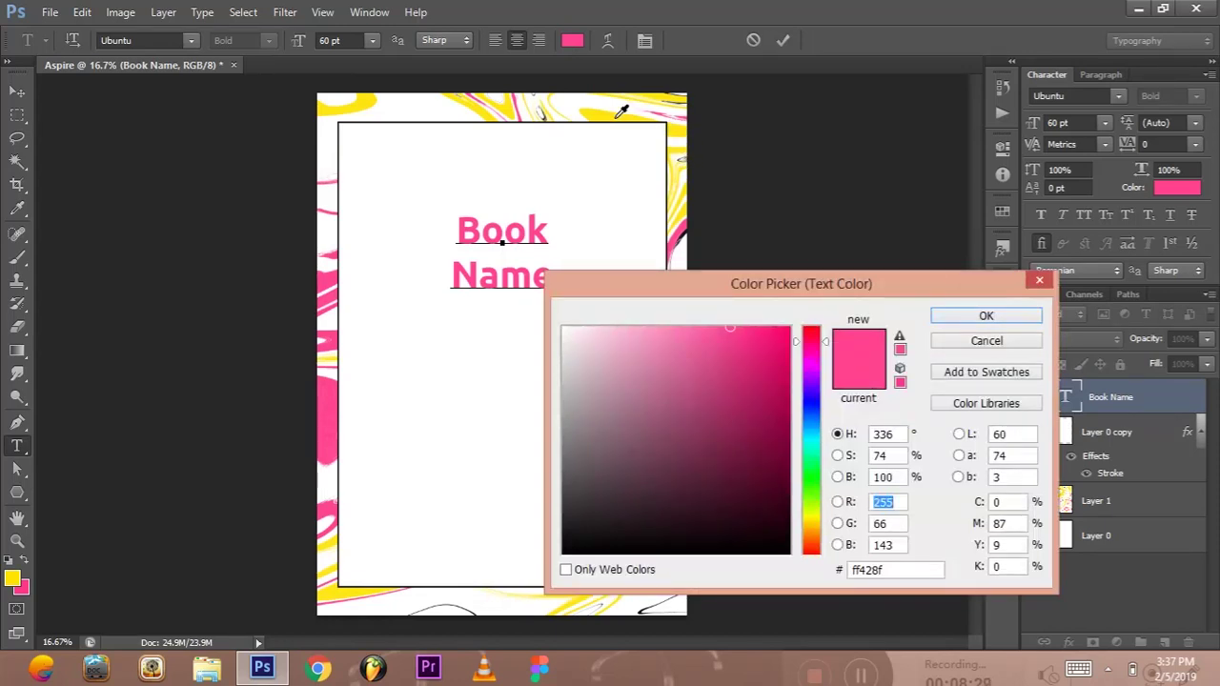
left_click(617, 114)
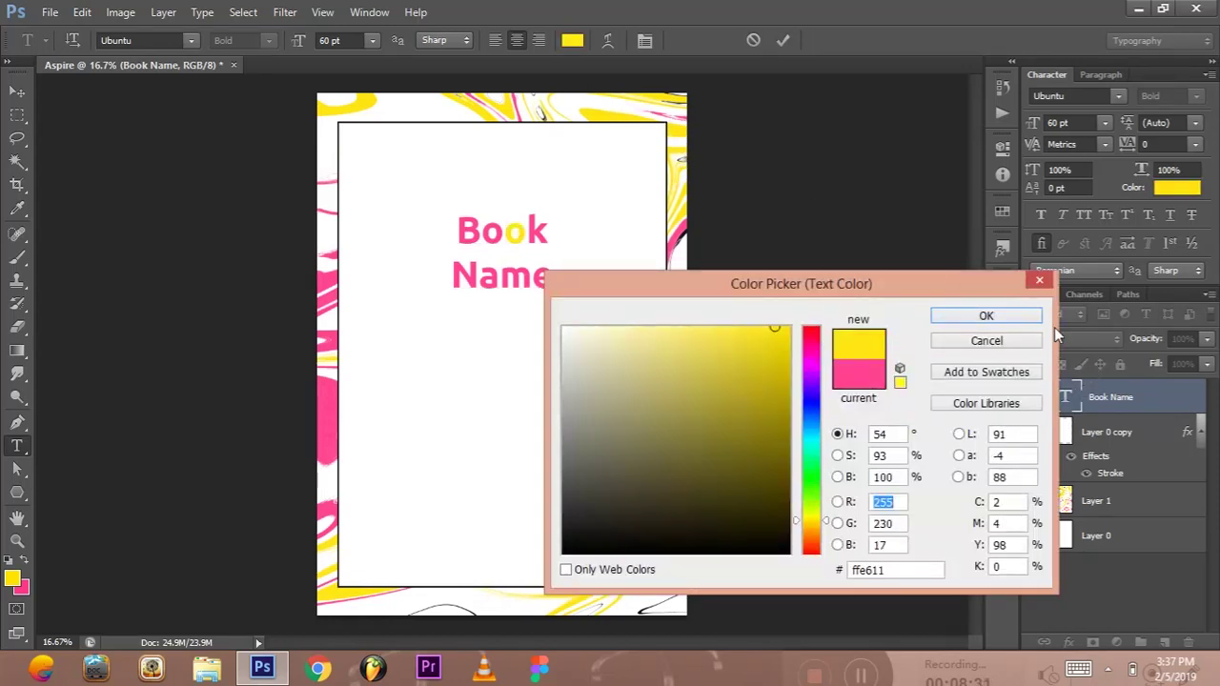
left_click(961, 321)
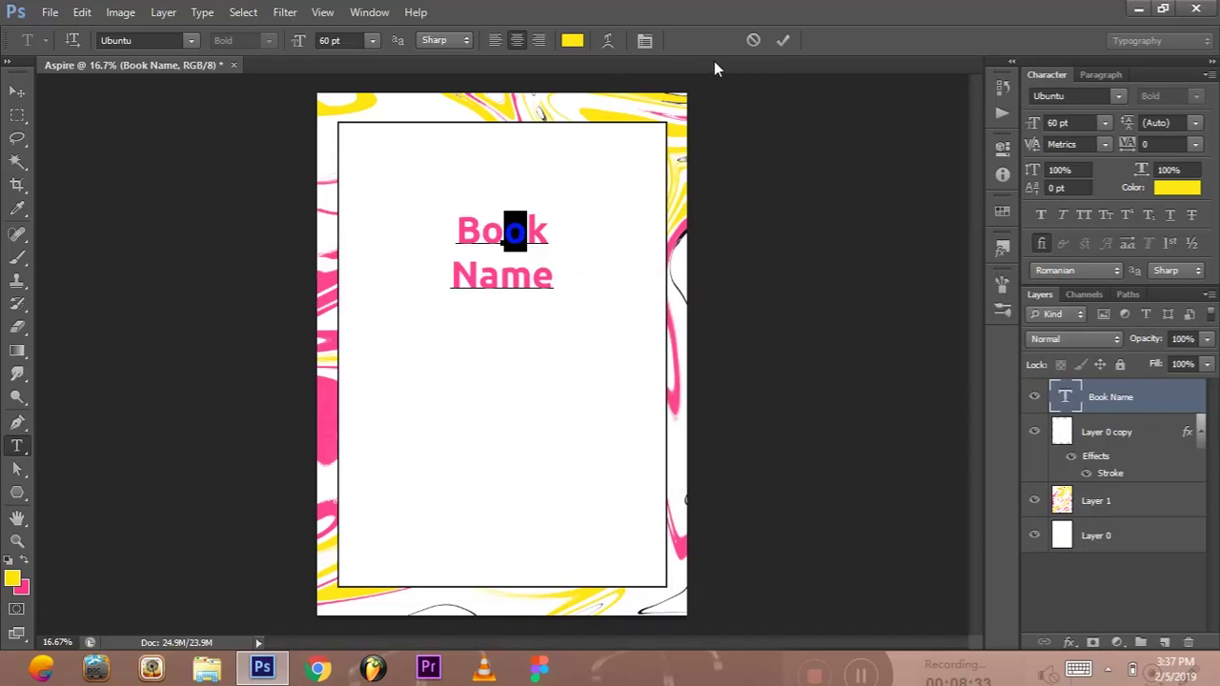
left_click(783, 40)
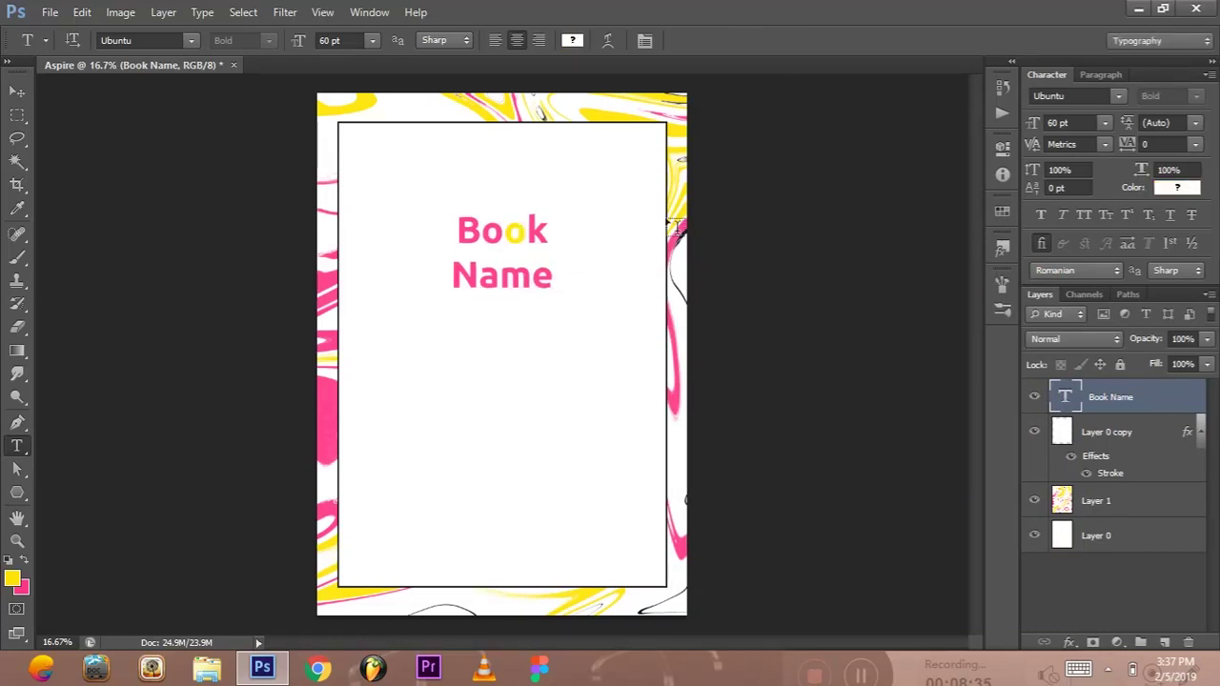
Tighten the tracking of the two 'o' letters in Book to -220
left_click_drag(488, 229, 524, 238)
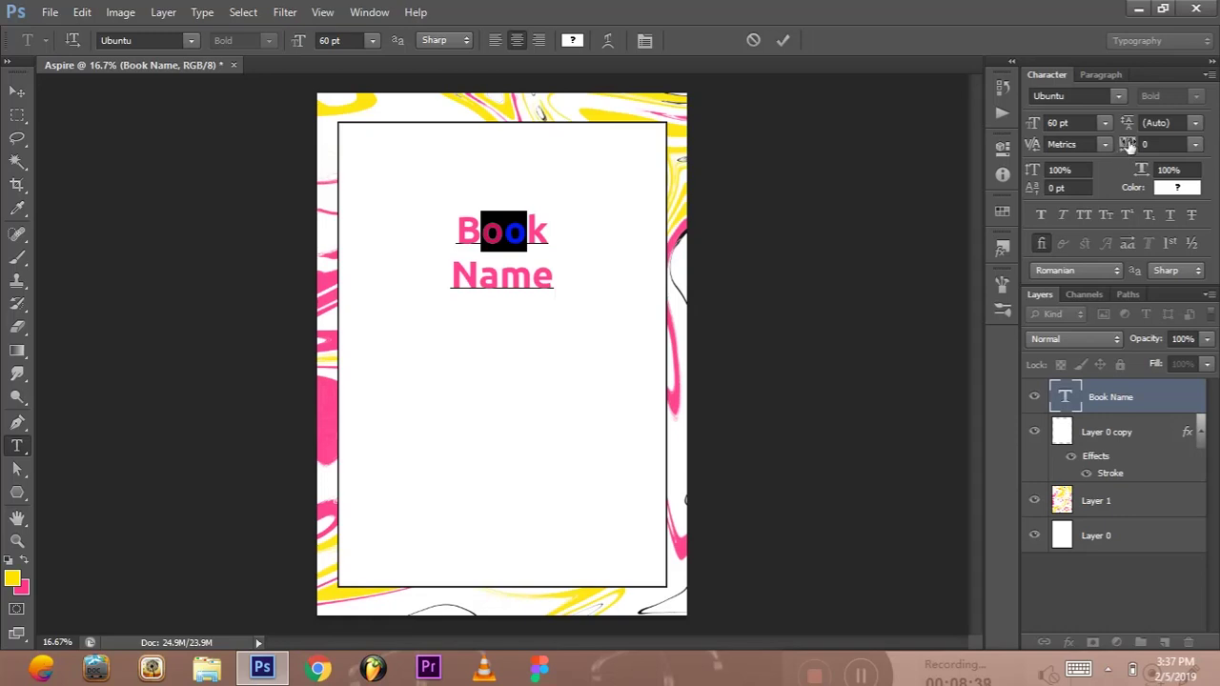
left_click_drag(1114, 144, 1124, 144)
left_click_drag(1125, 143, 1119, 144)
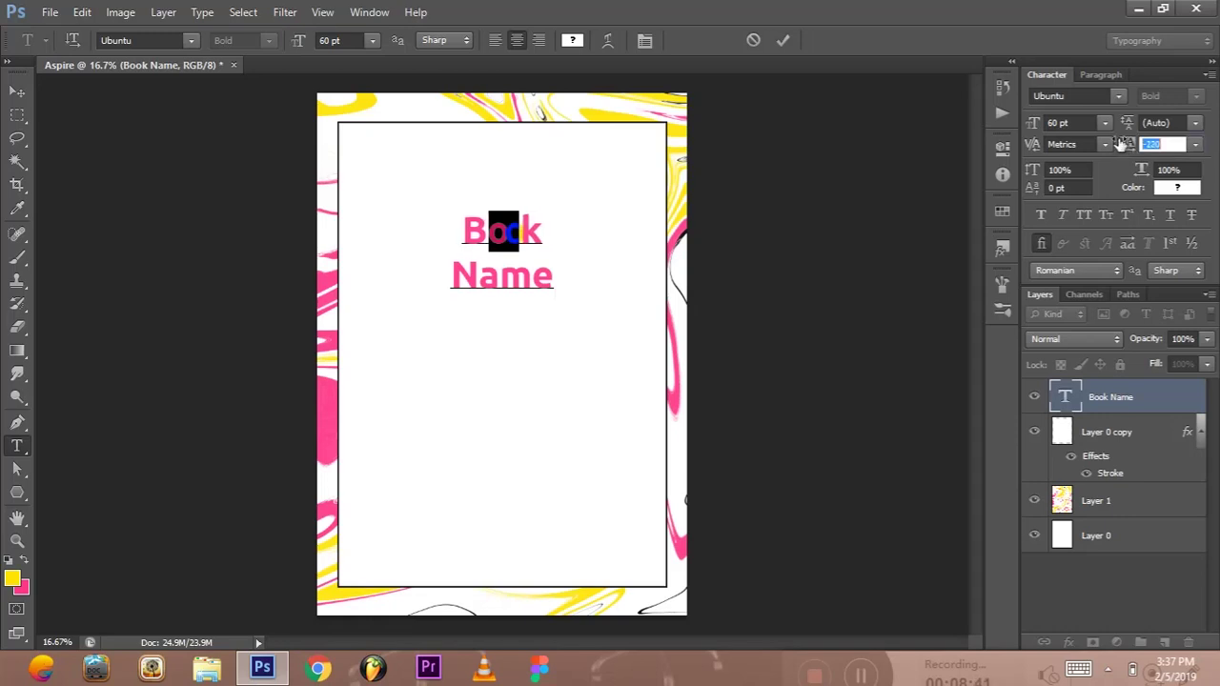
Try widening the letter spacing inside Book, then undo the change
left_click(781, 41)
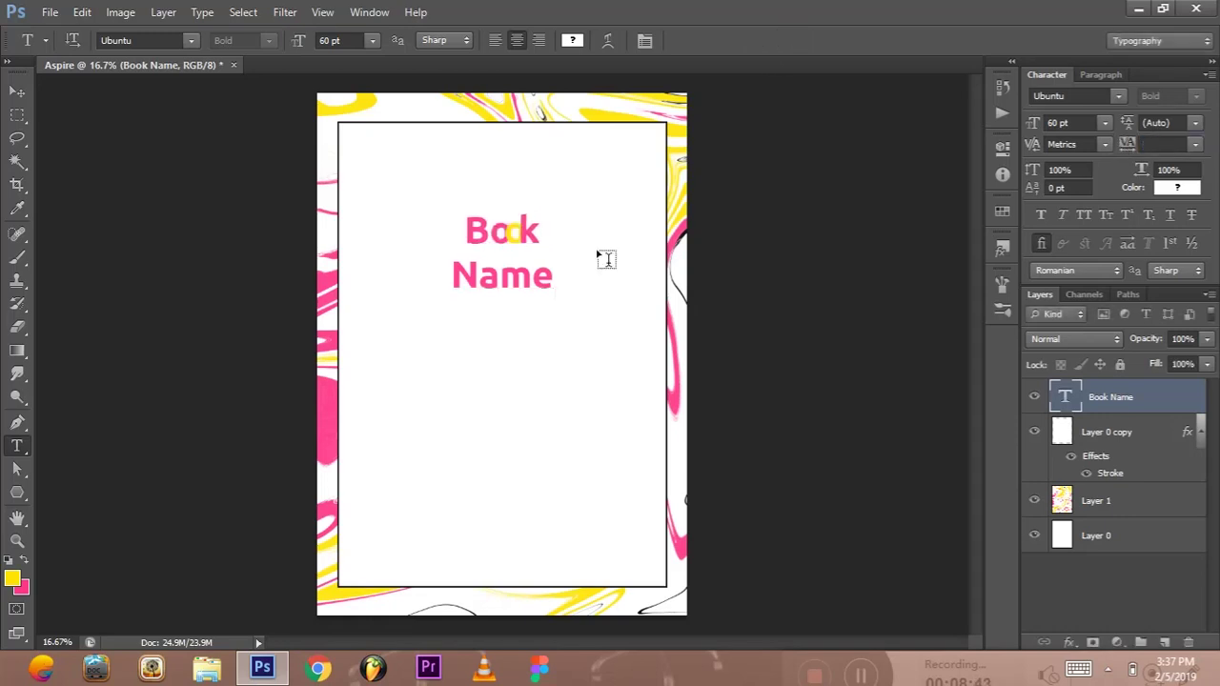
left_click(523, 229)
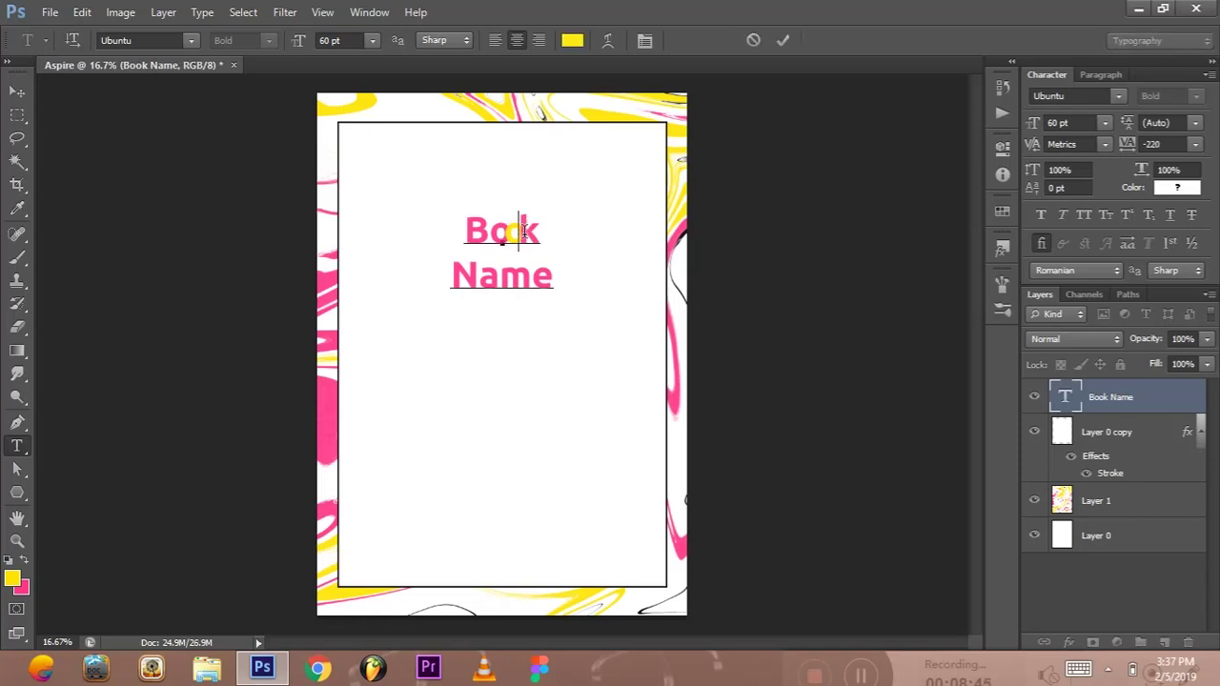
key("alt+Right")
left_click(481, 243)
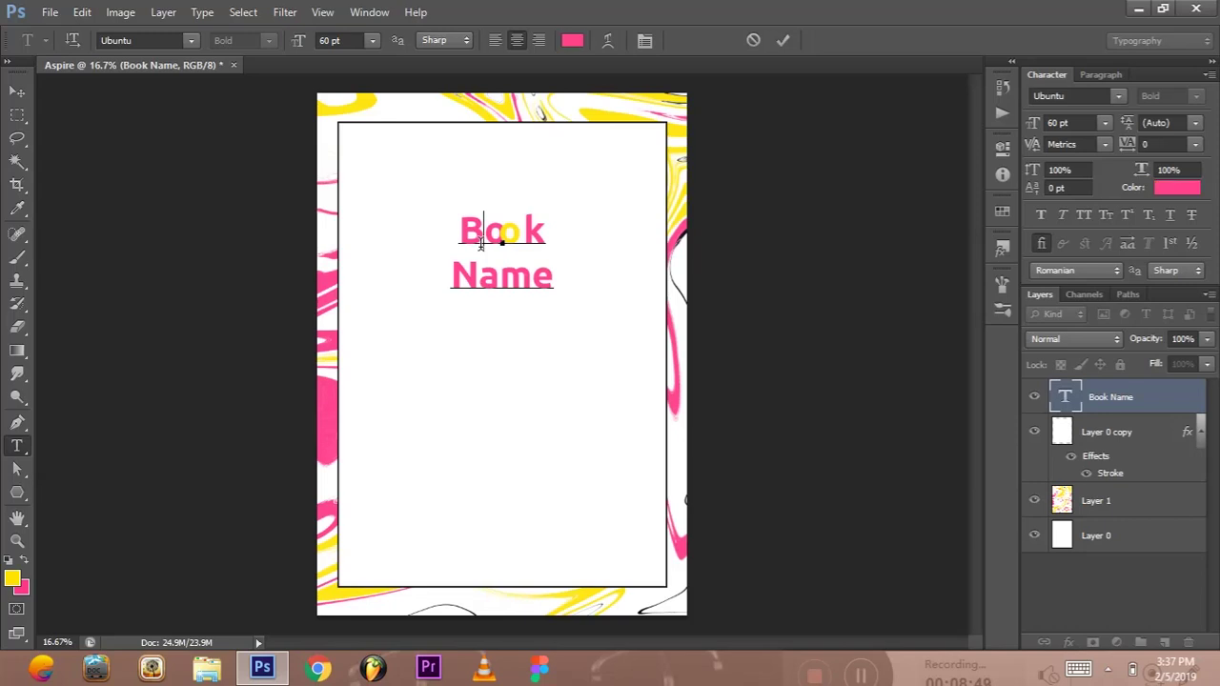
key("alt+Right")
key("alt+Right")
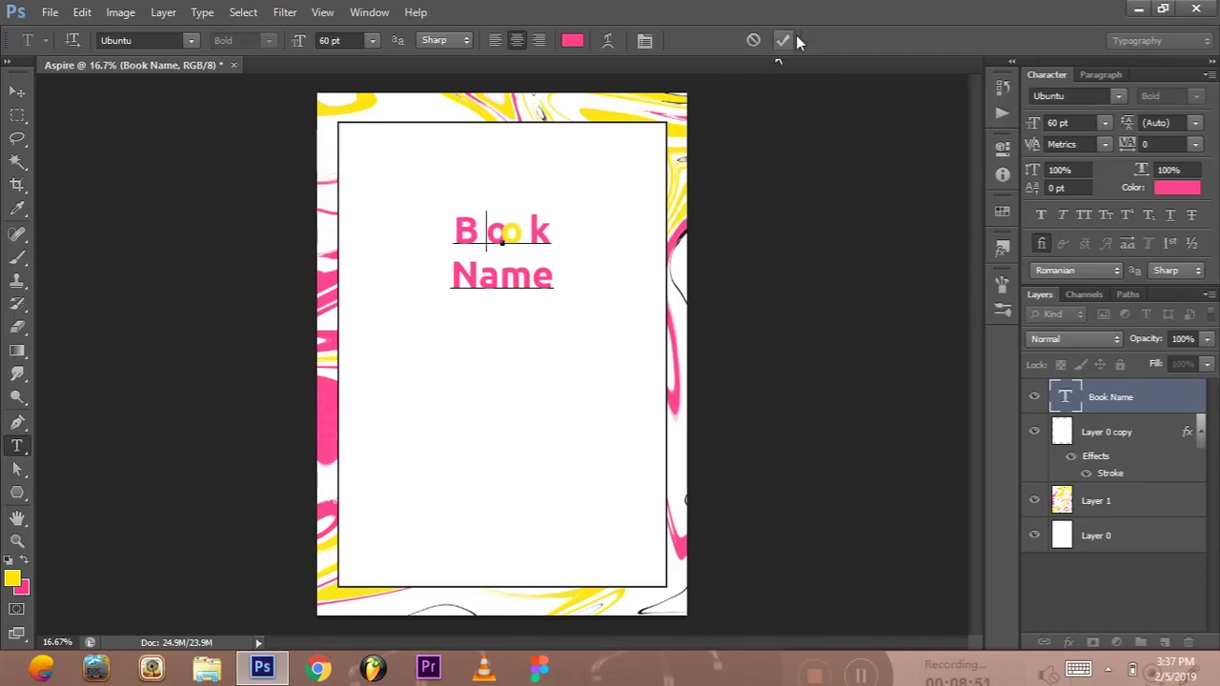
left_click(783, 40)
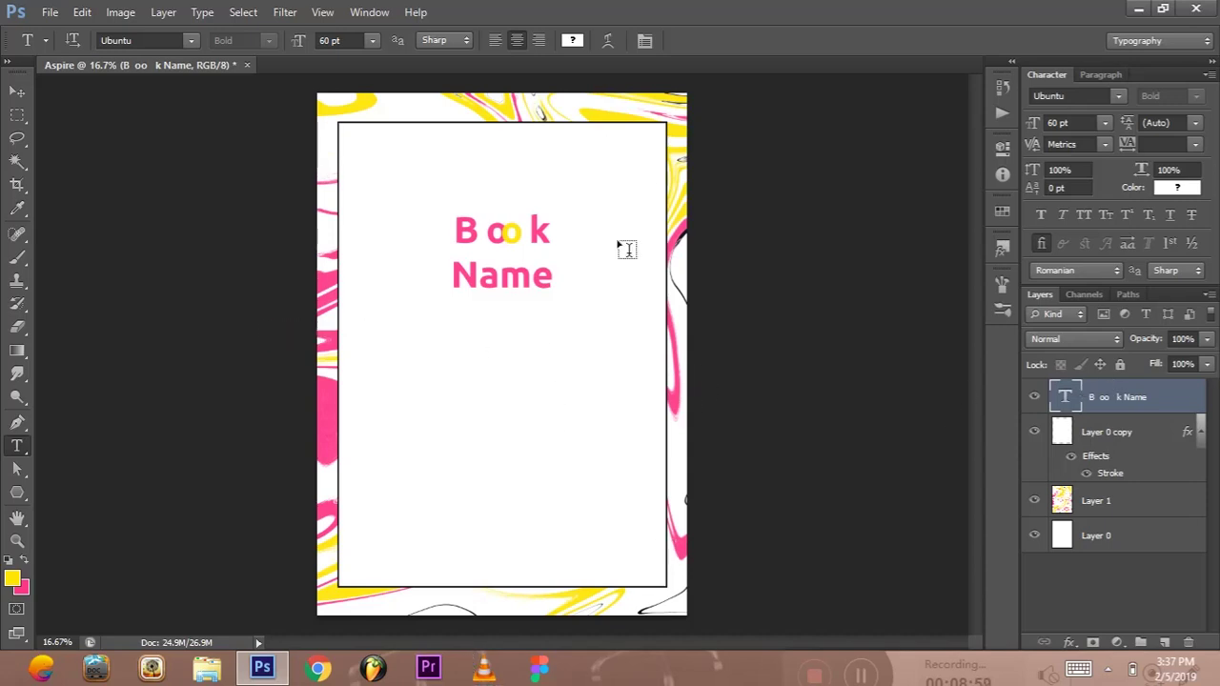
key("ctrl+z")
key("ctrl+z")
key("ctrl+z")
key("ctrl+z")
key("ctrl+z")
key("ctrl+z")
key("ctrl+z")
Reset Book's tracking to 0 in the Character panel
left_click(1195, 143)
left_click(1142, 298)
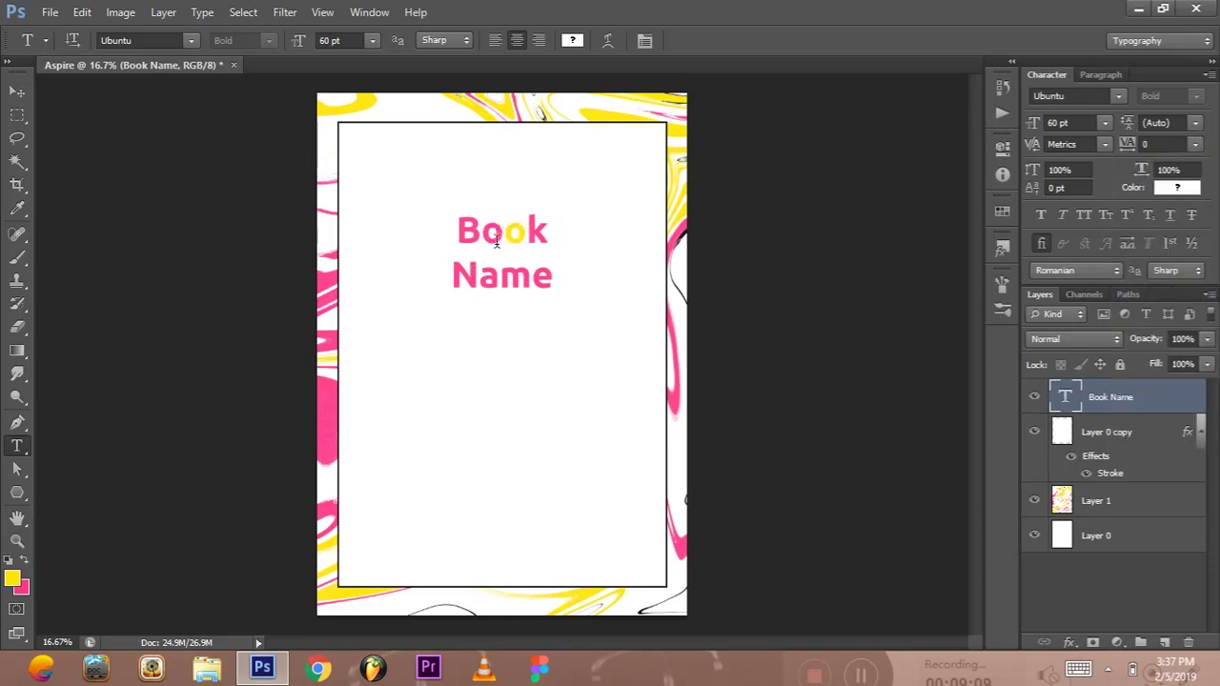
left_click_drag(454, 279, 580, 303)
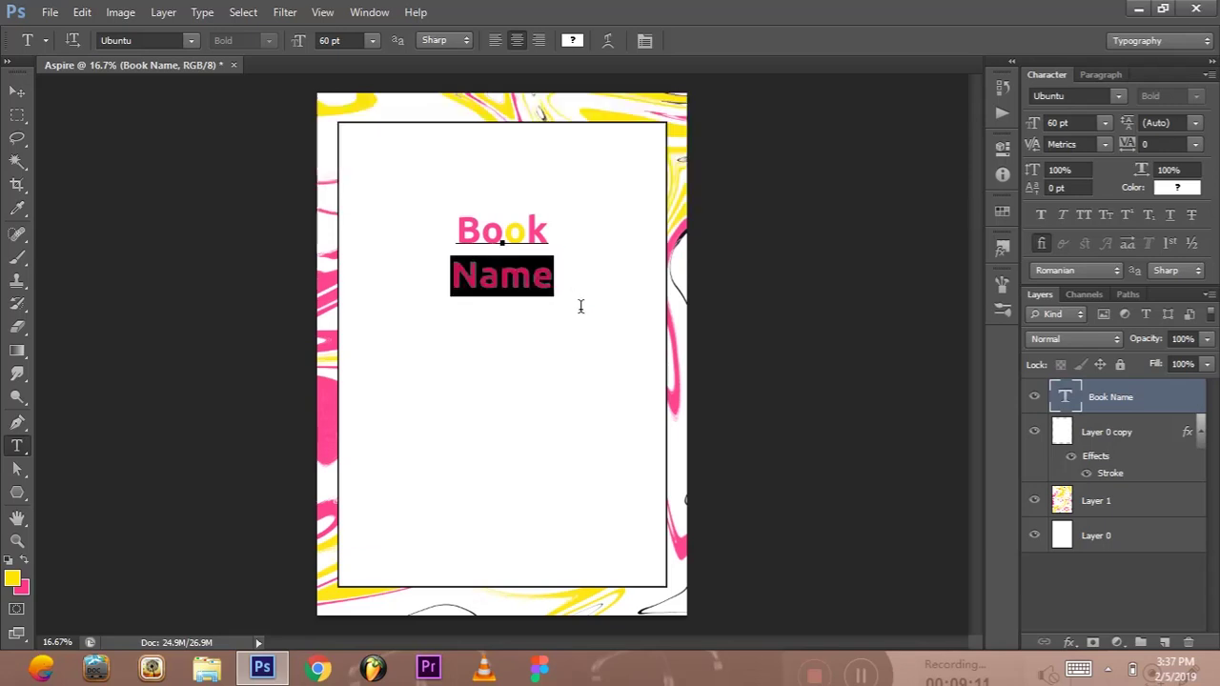
Colour the word Name yellow
left_click(572, 40)
left_click(572, 106)
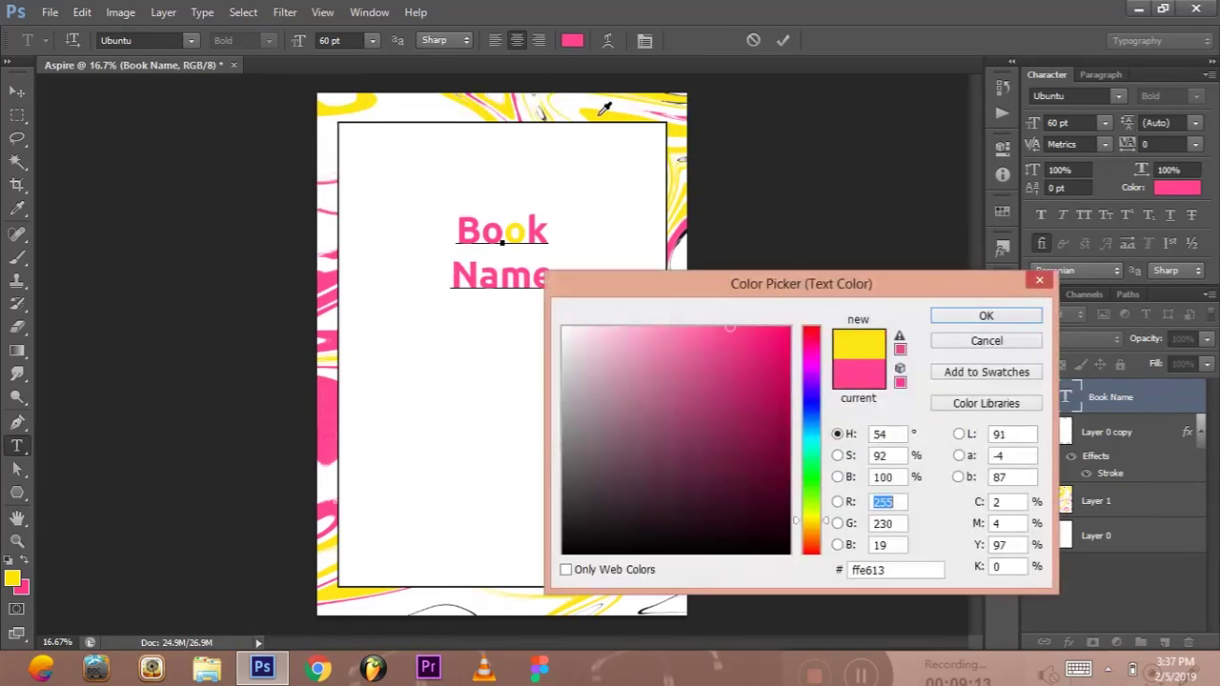
left_click(984, 322)
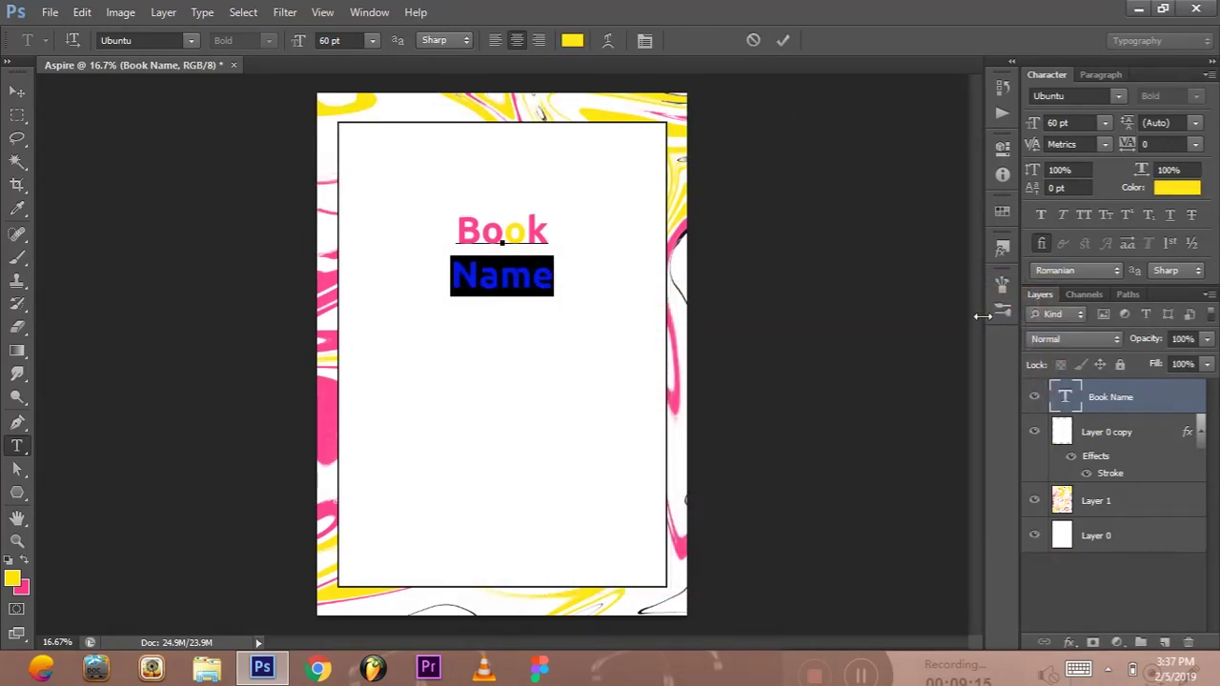
left_click(782, 40)
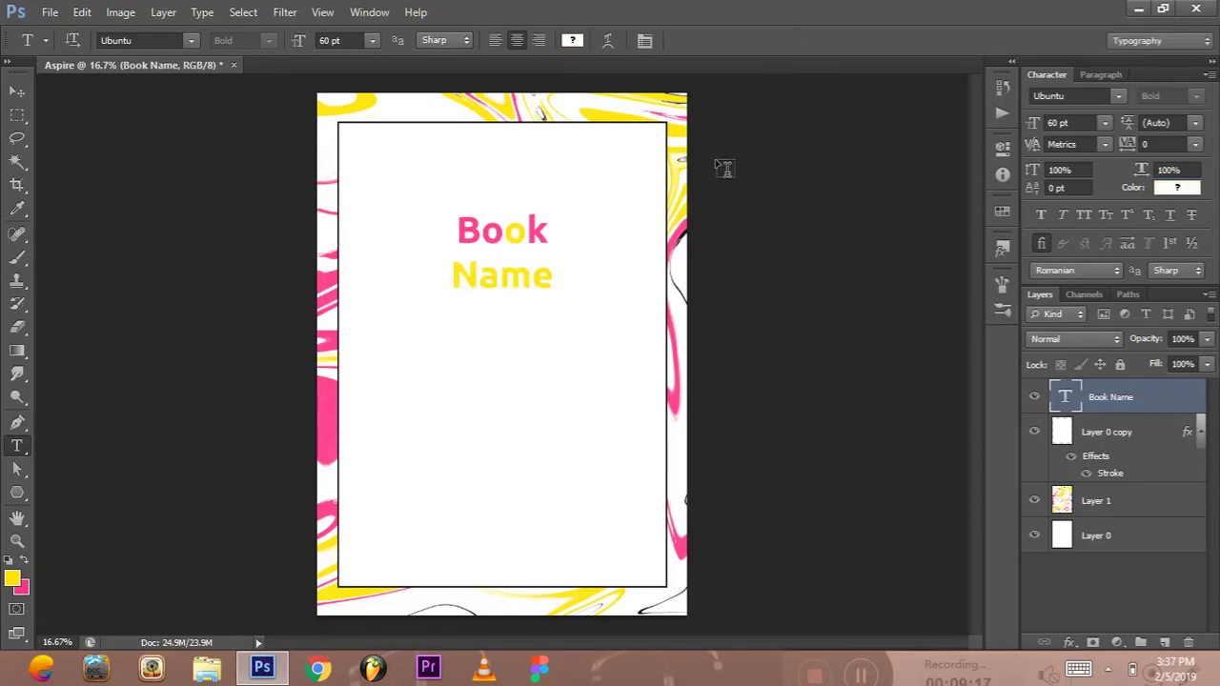
Set the title font to Utsaah at 72 pt
left_click(193, 40)
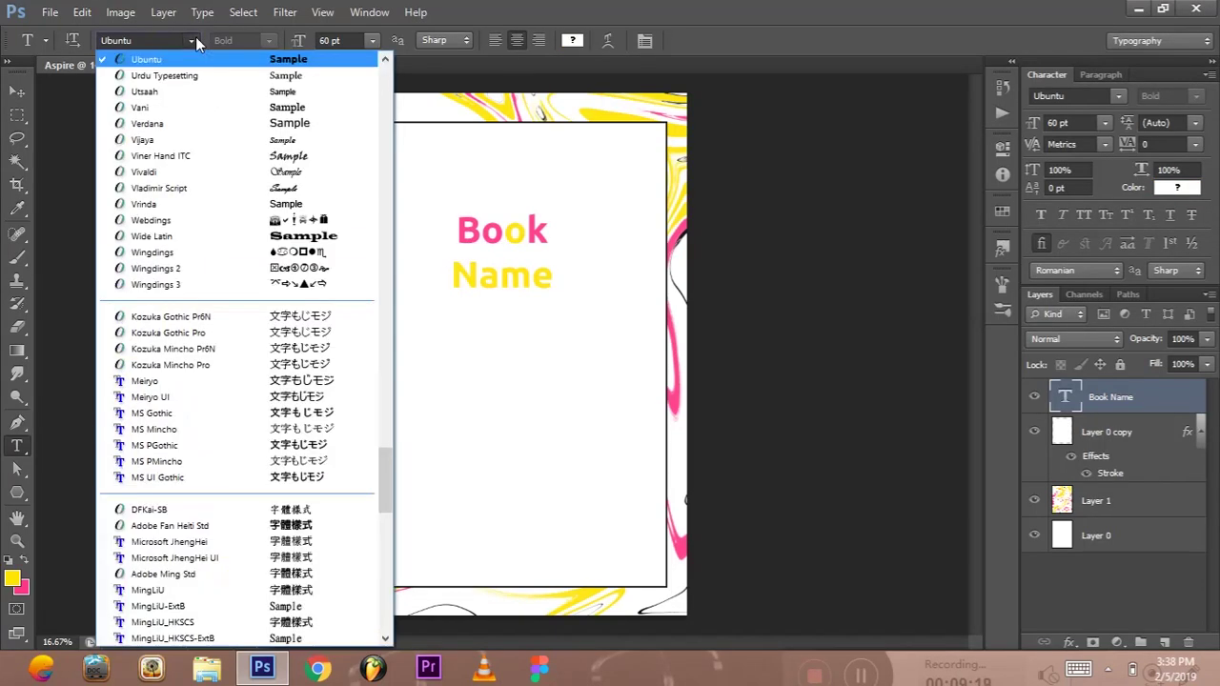
left_click(188, 94)
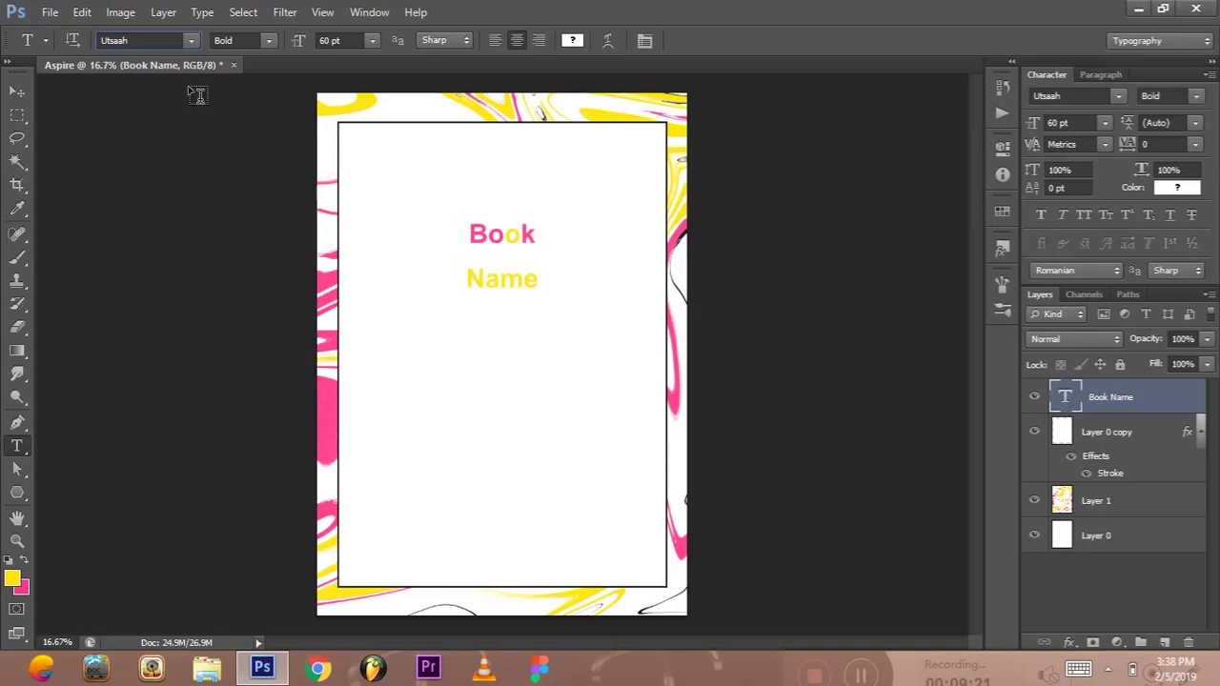
left_click(371, 40)
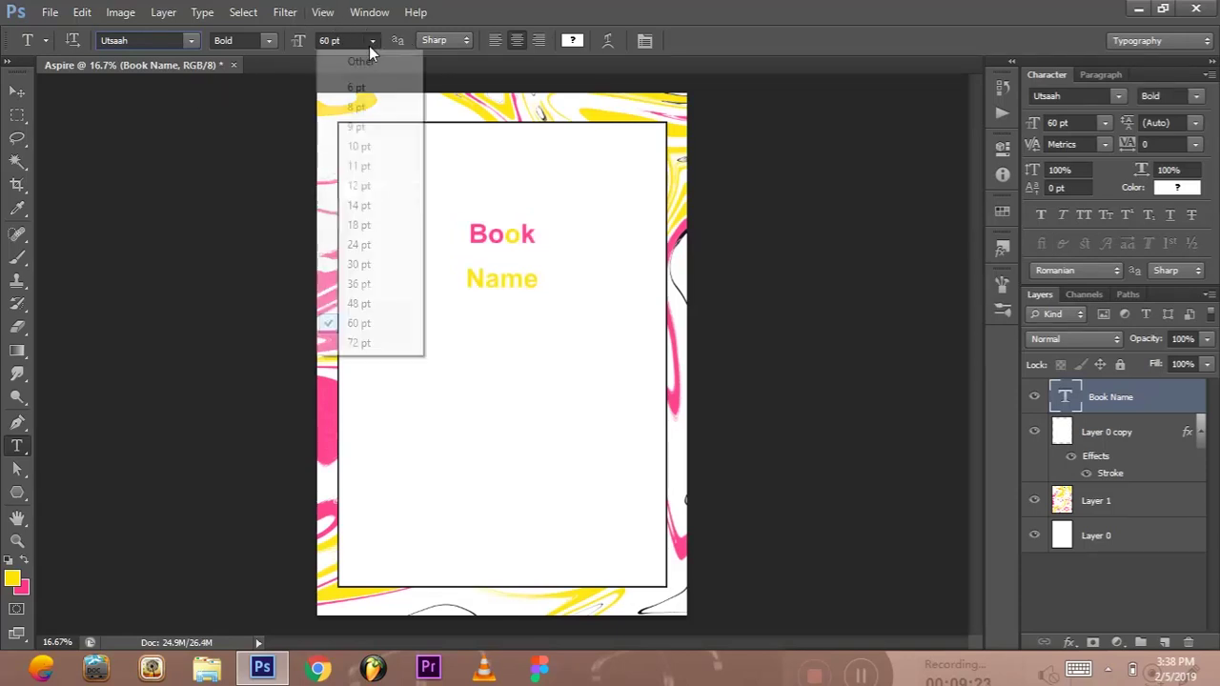
left_click(361, 344)
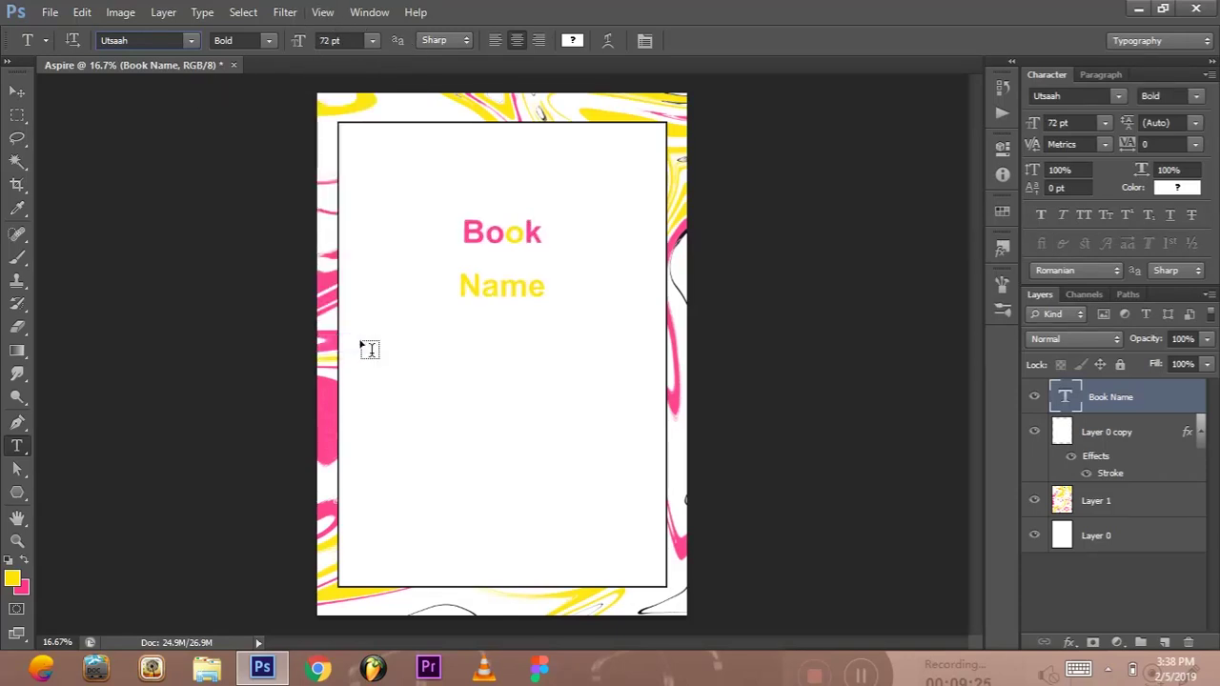
left_click(652, 38)
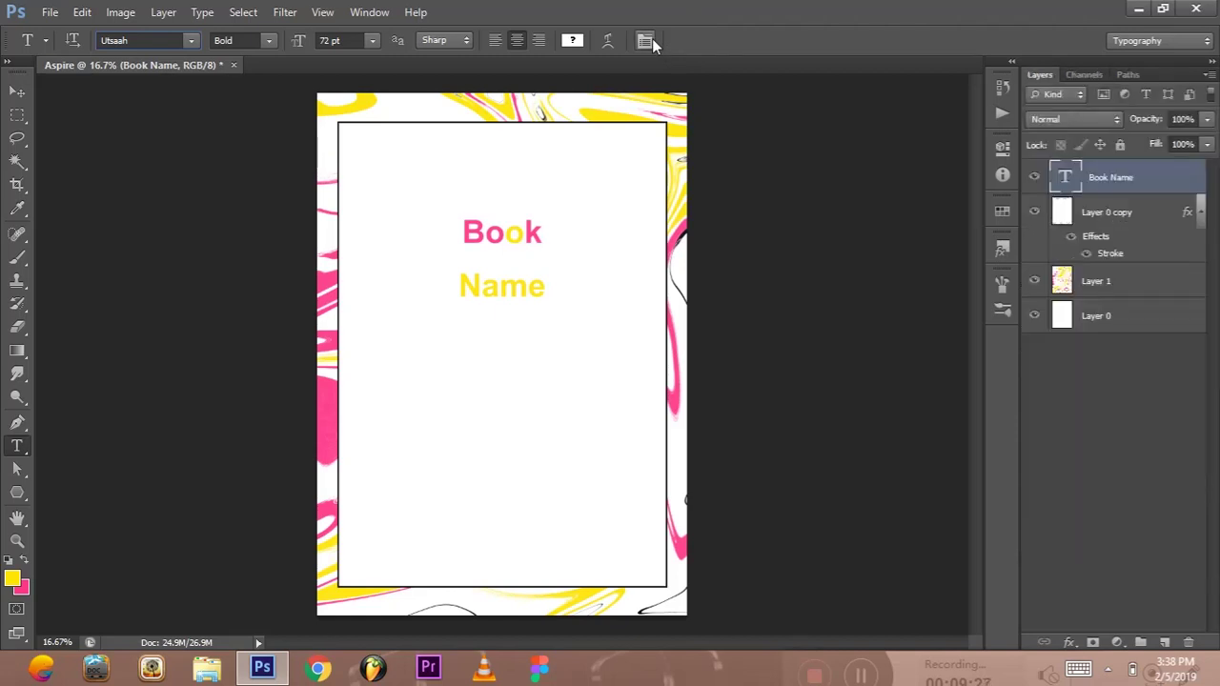
left_click(646, 40)
Set the title's leading to 28 pt
left_click(1197, 124)
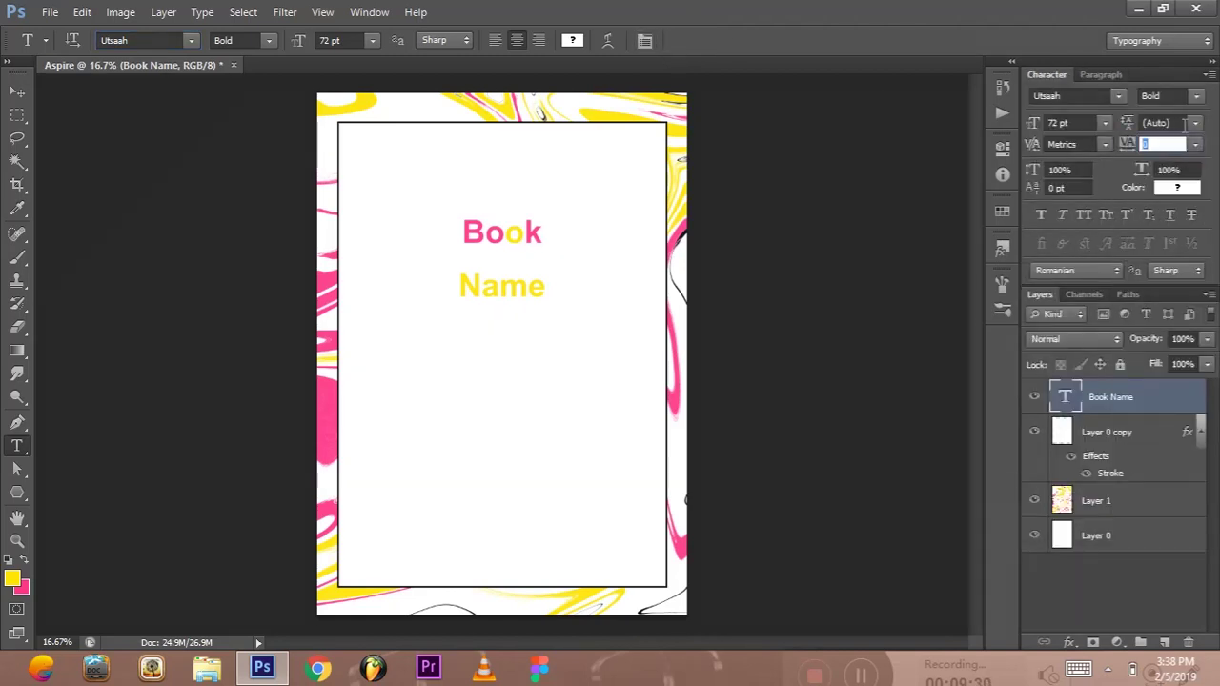
left_click(1193, 123)
left_click(1161, 243)
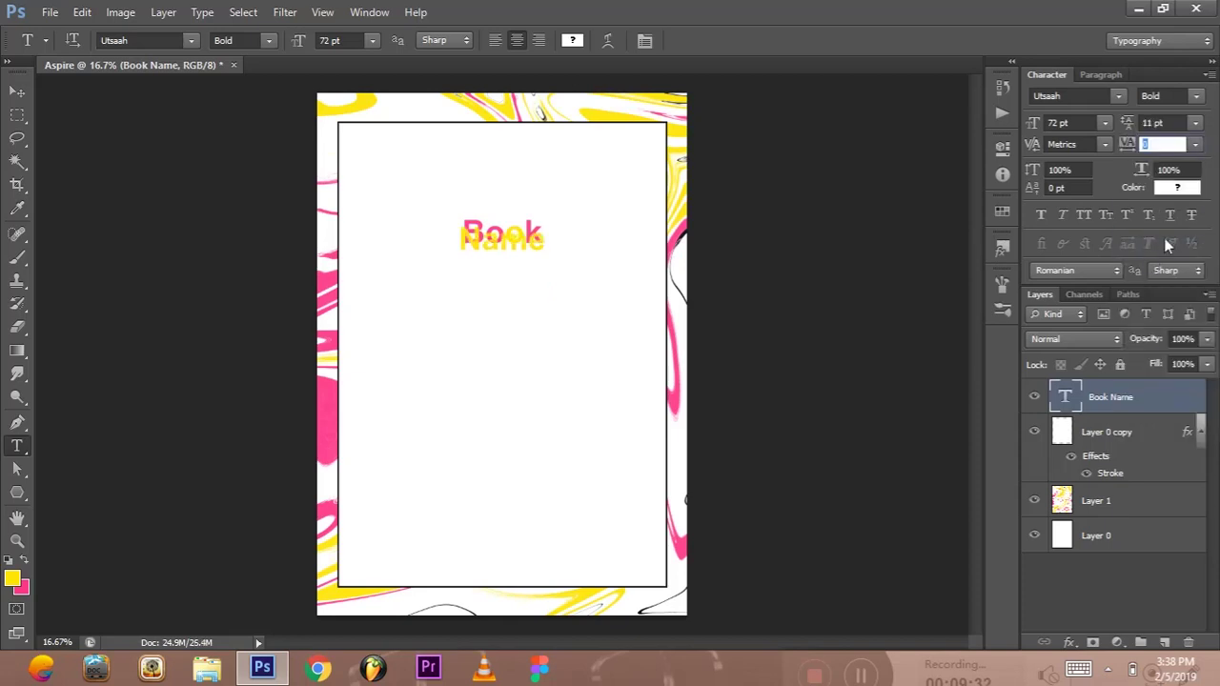
left_click(1146, 123)
type("28")
key("Tab")
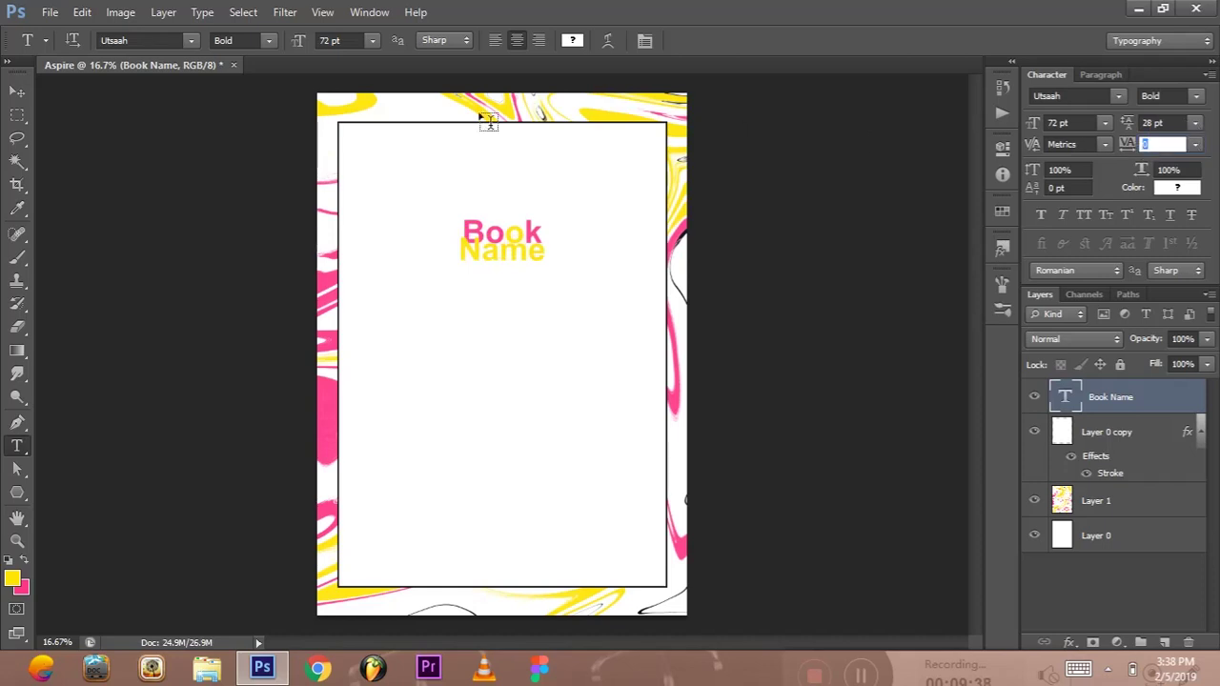
Free Transform the title up to about 236% so it spans the page top
left_click(17, 92)
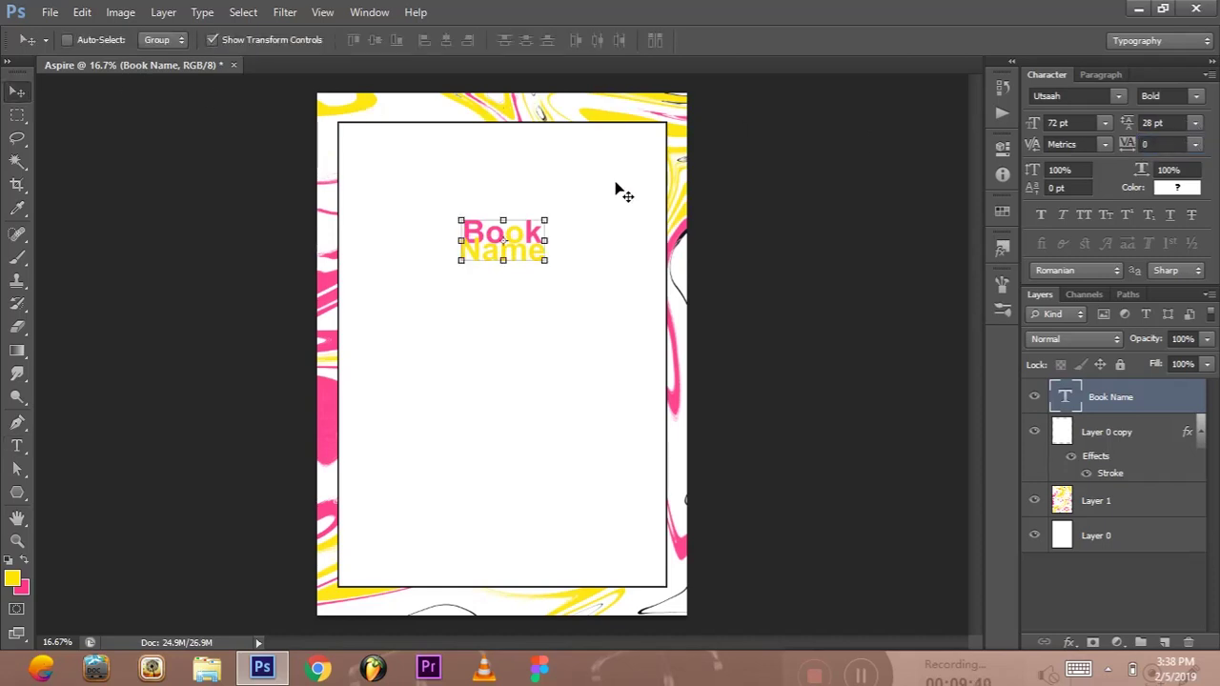
key("ctrl+t")
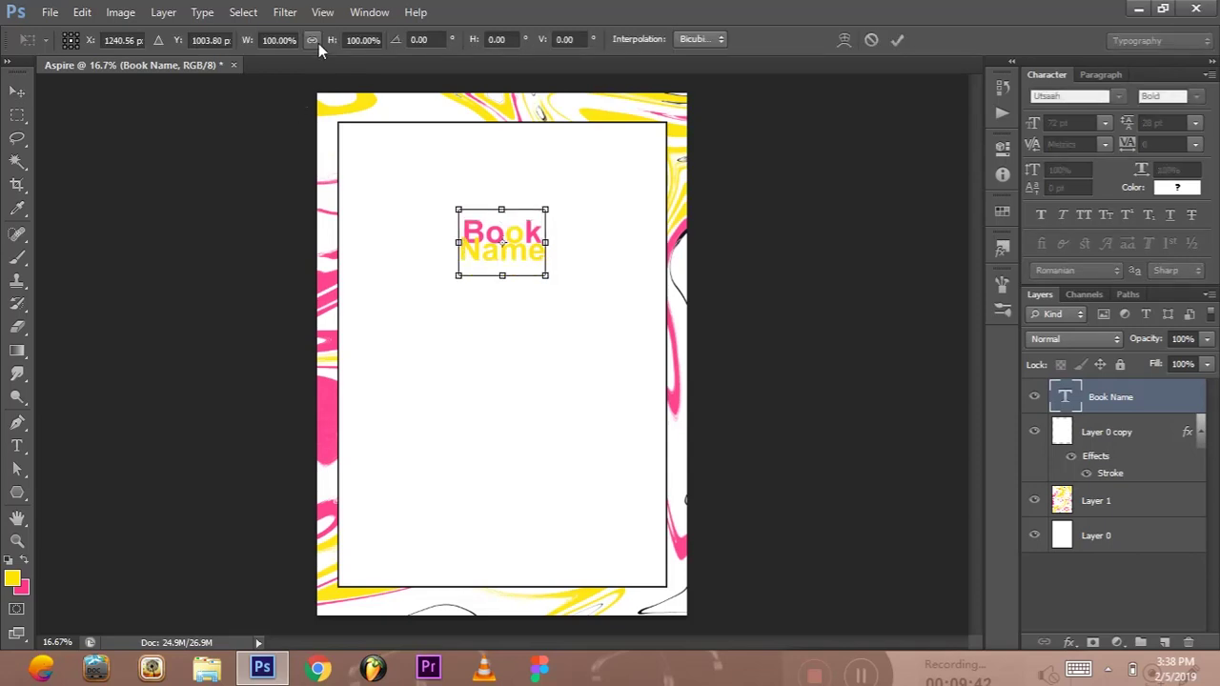
left_click_drag(247, 39, 348, 30)
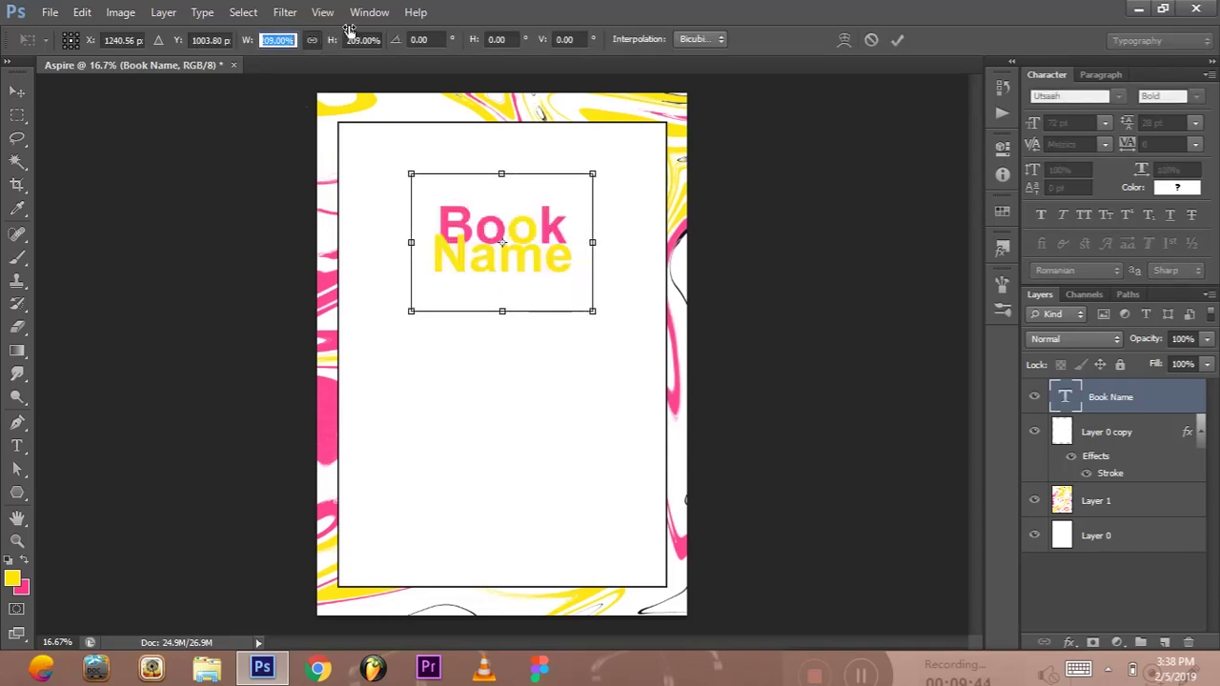
left_click_drag(349, 29, 374, 30)
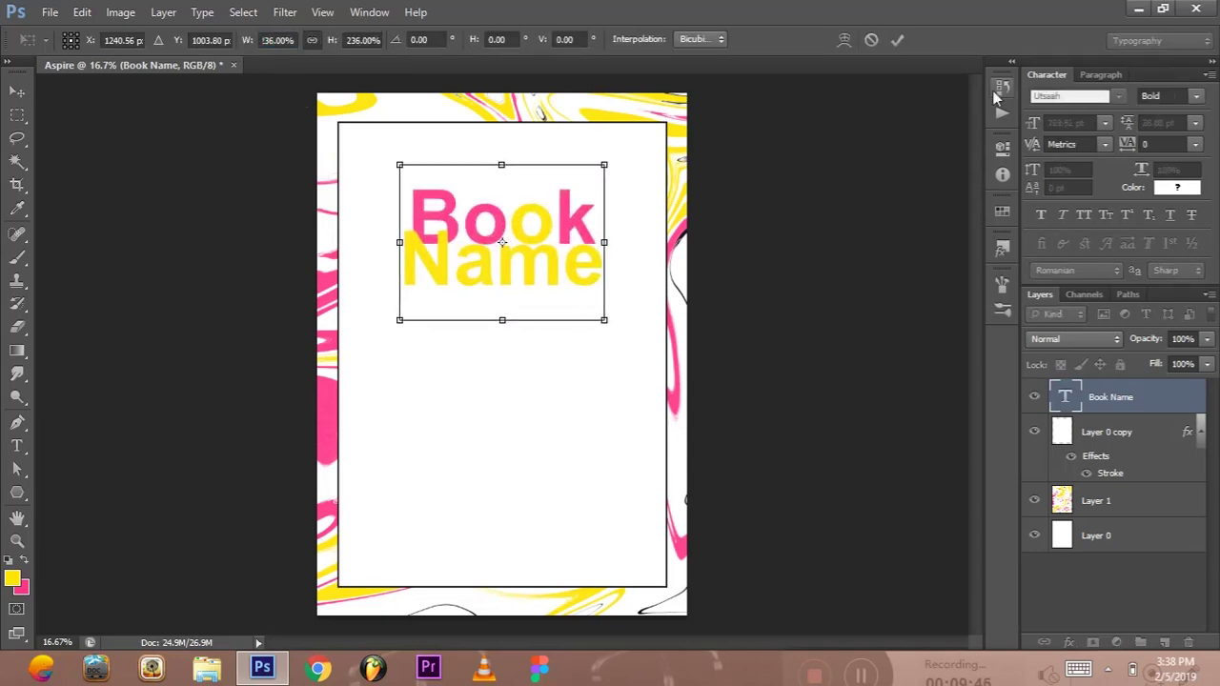
left_click(897, 40)
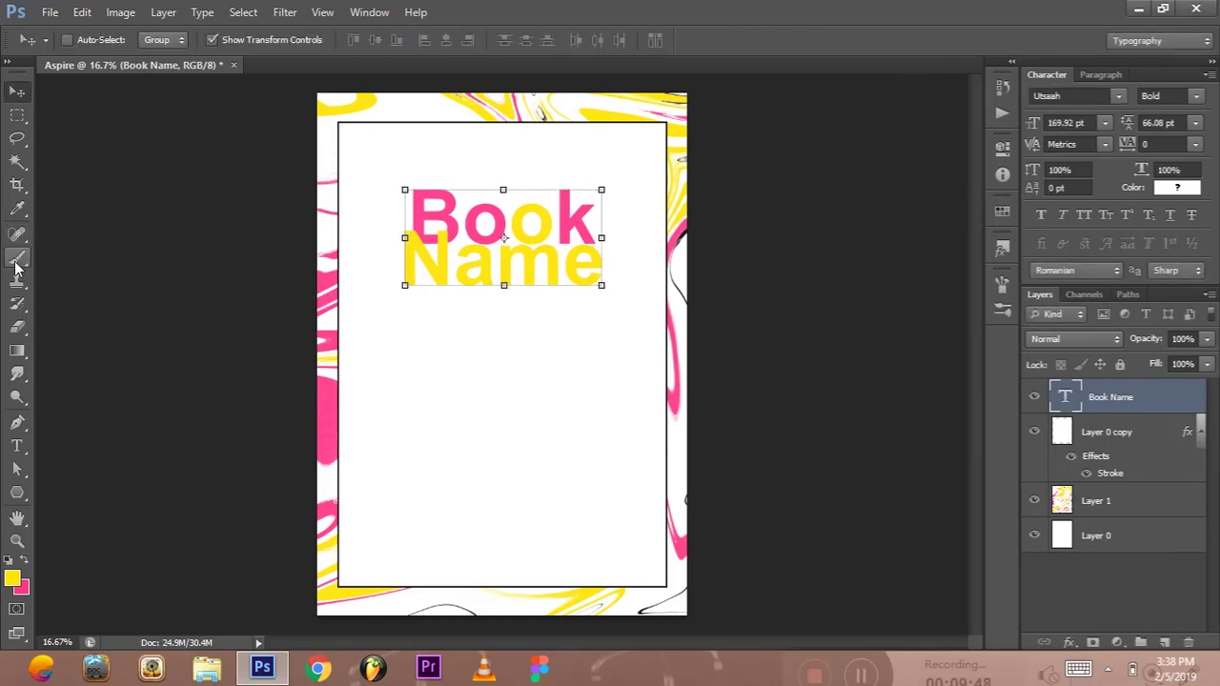
left_click(16, 494)
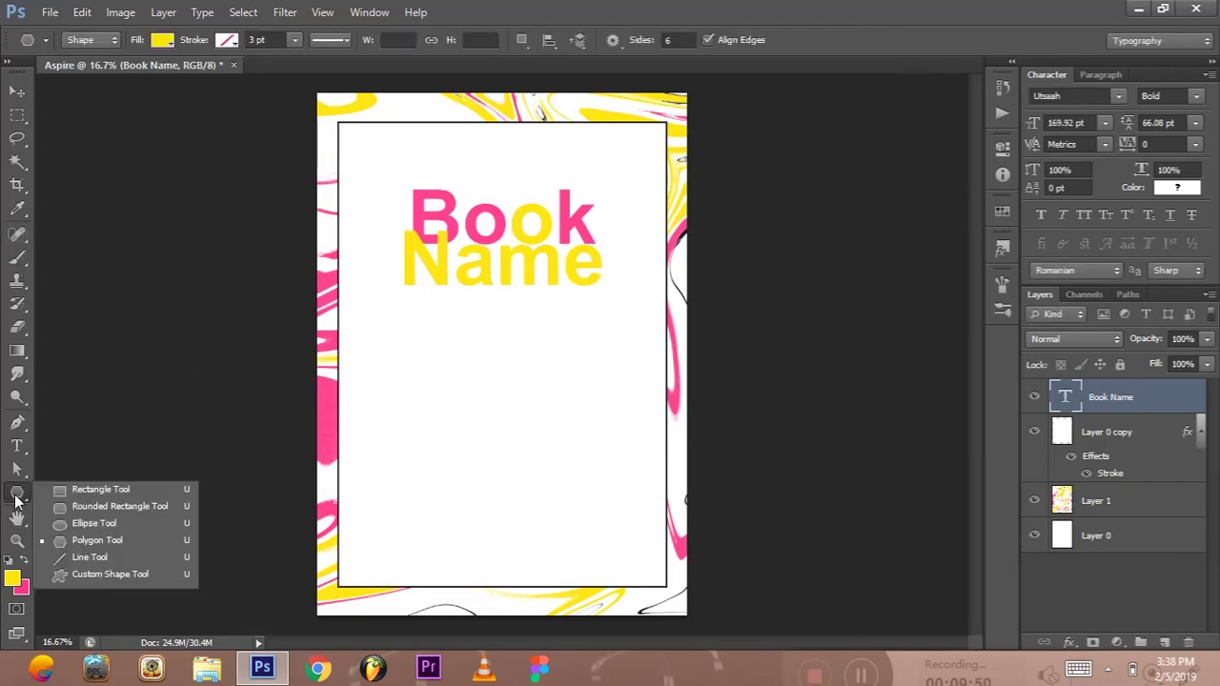
Draw a large yellow circle and centre it below the title
left_click(89, 524)
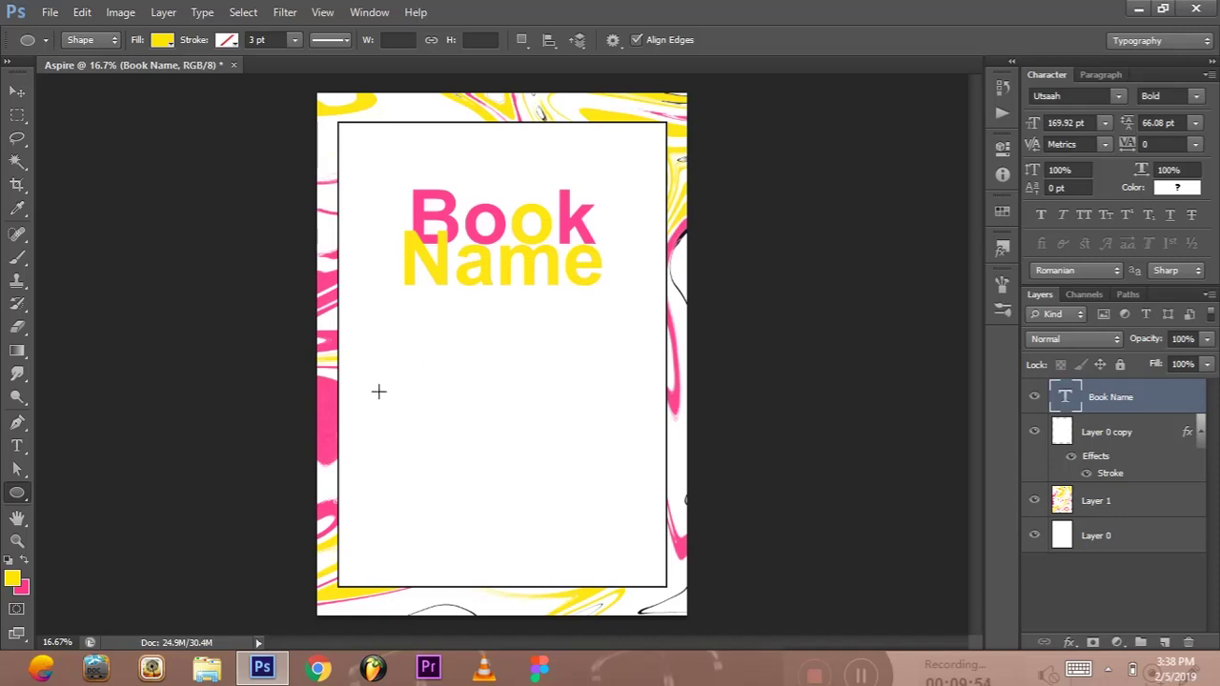
left_click_drag(467, 367, 623, 432)
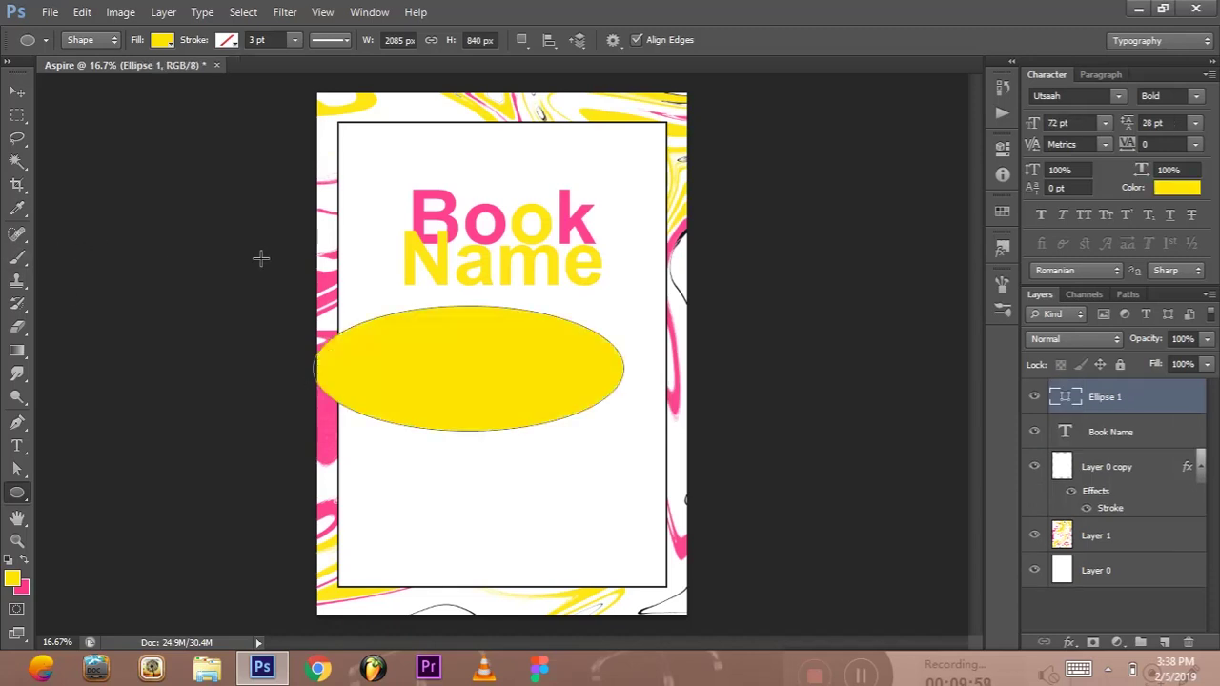
key("ctrl+z")
left_click_drag(475, 333, 554, 434)
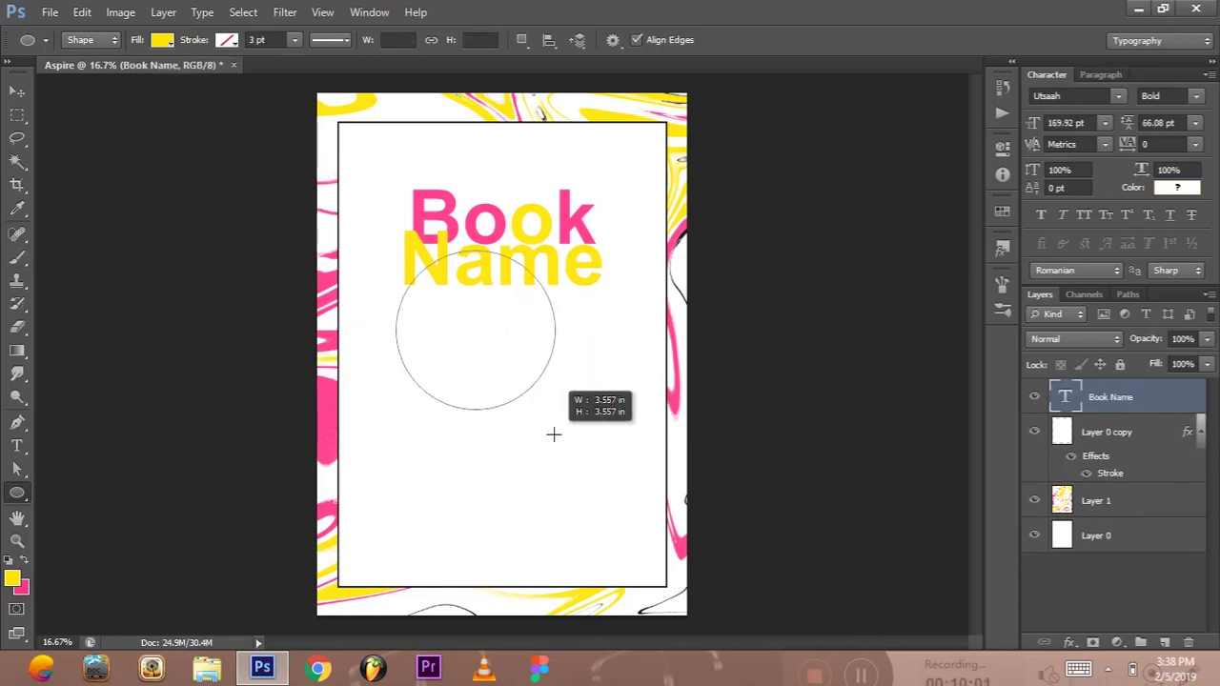
key("v")
mouse_move(484, 309)
left_mouse_down()
mouse_move(511, 344)
mouse_move(507, 362)
left_mouse_up()
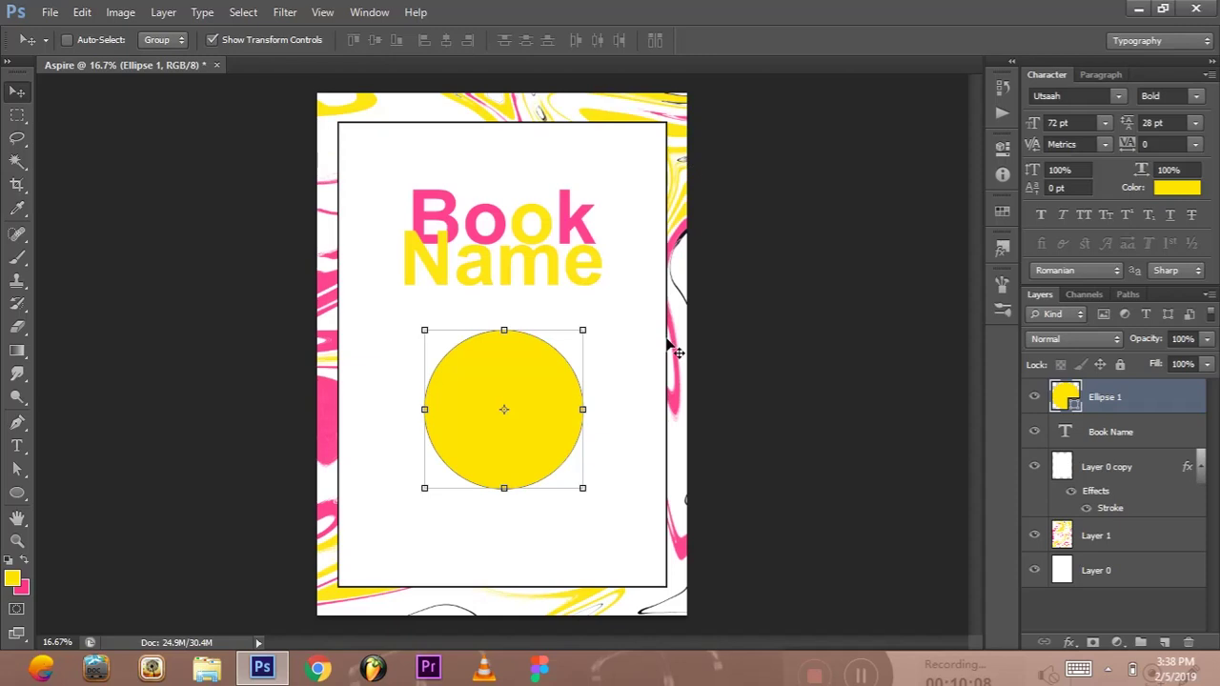
Draw a smaller circle on a new layer overlapping the big circle's lower left
left_click(22, 561)
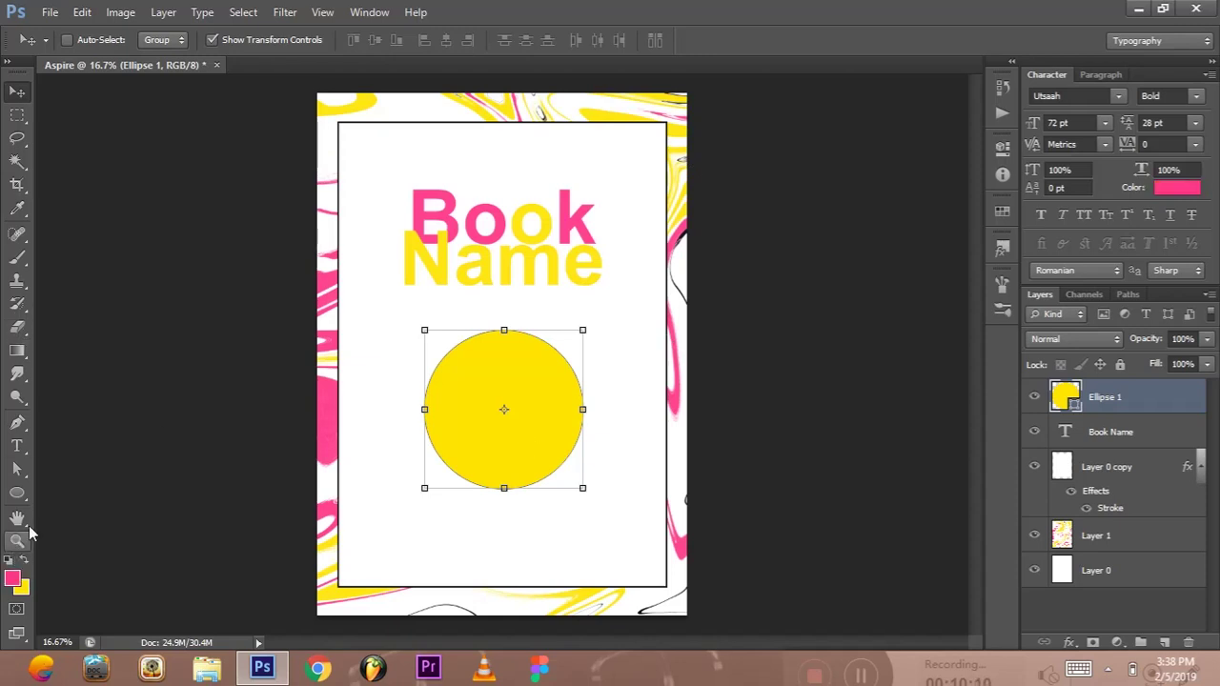
left_click(17, 492)
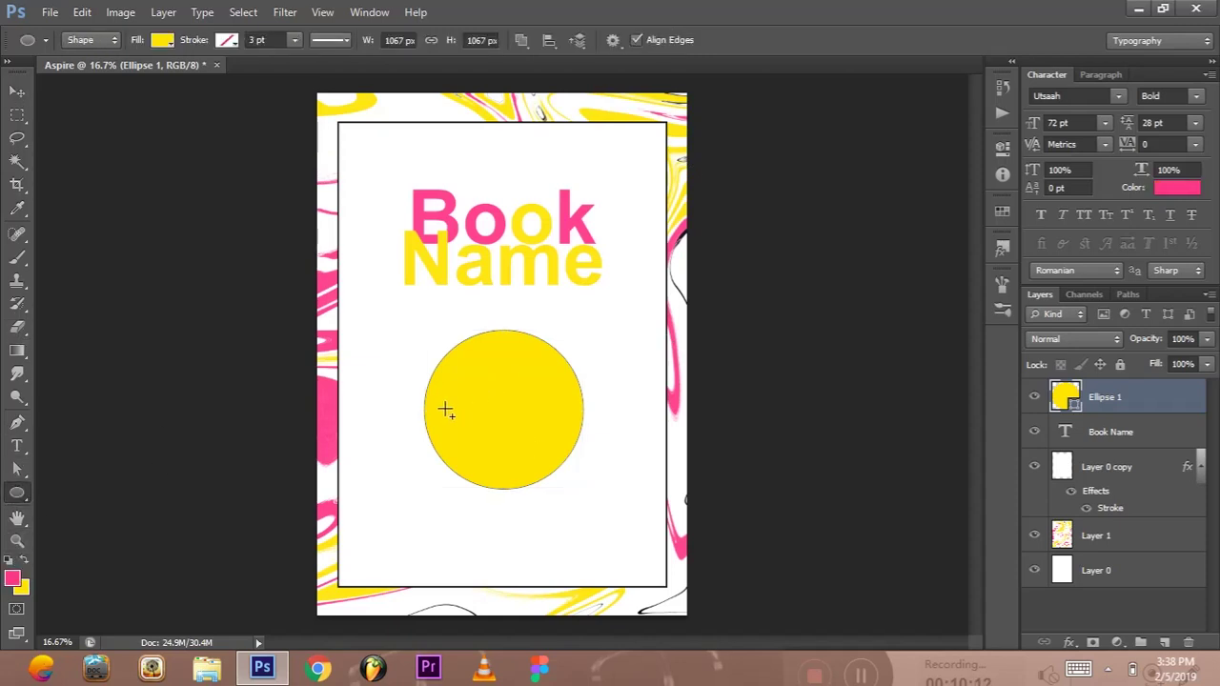
left_click_drag(445, 410, 531, 469)
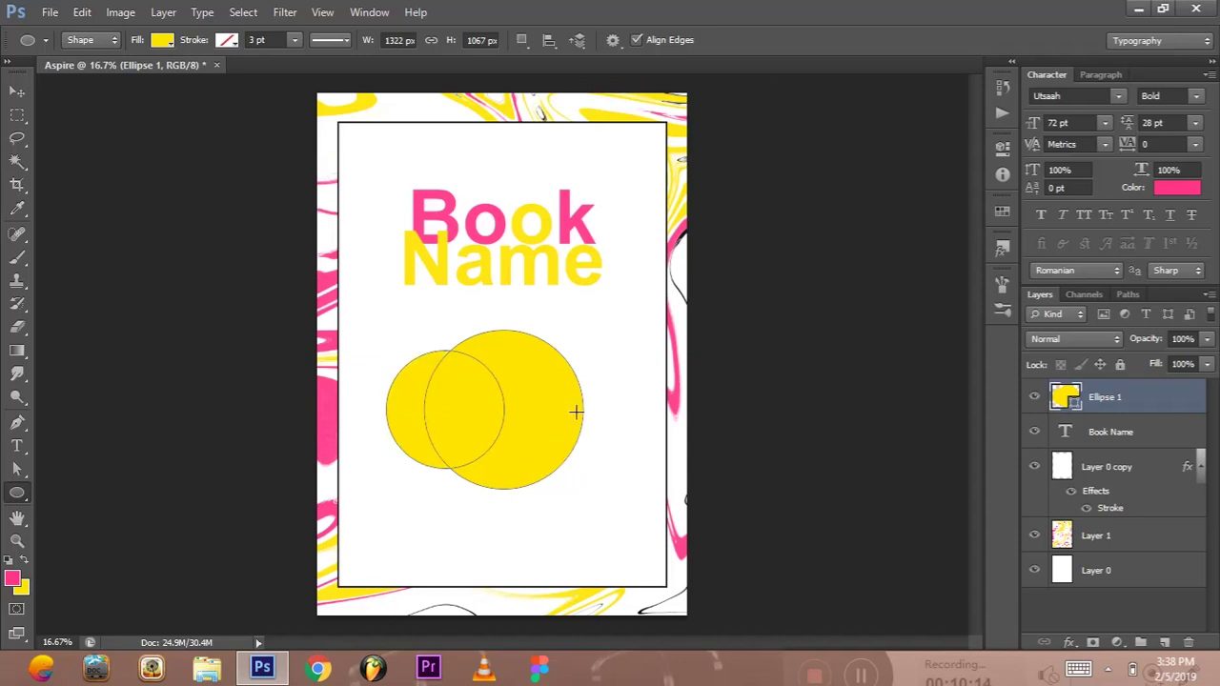
key("ctrl+z")
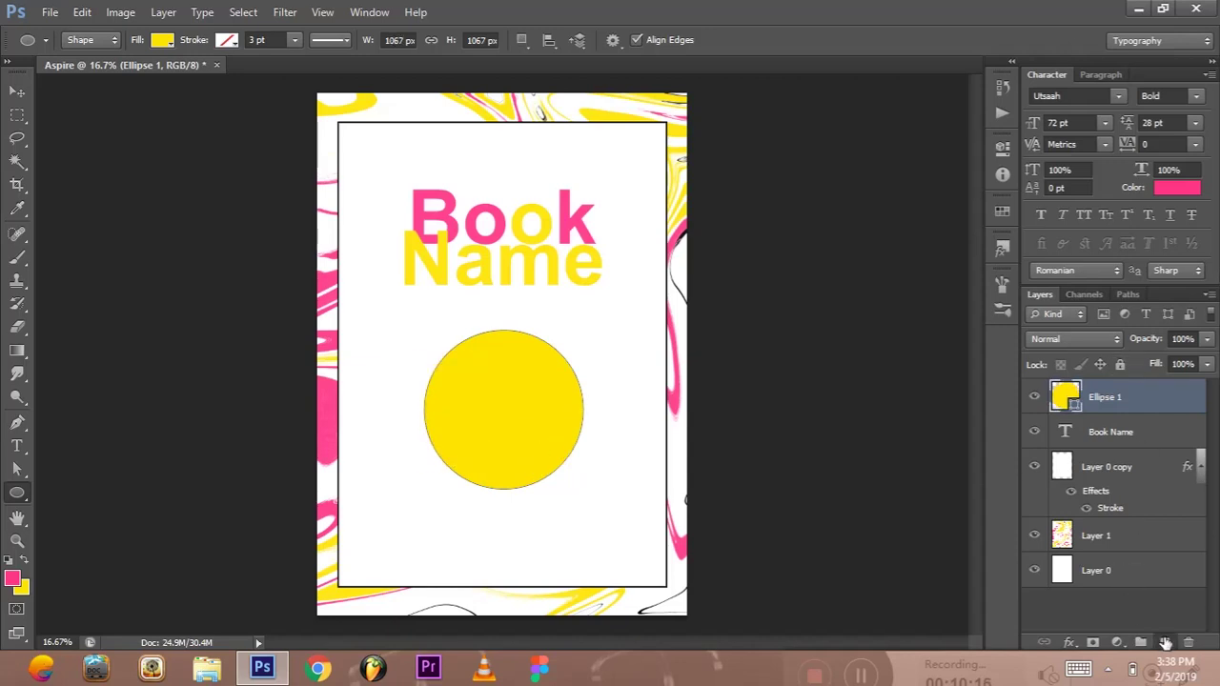
left_click(1164, 643)
left_click_drag(436, 436, 558, 499)
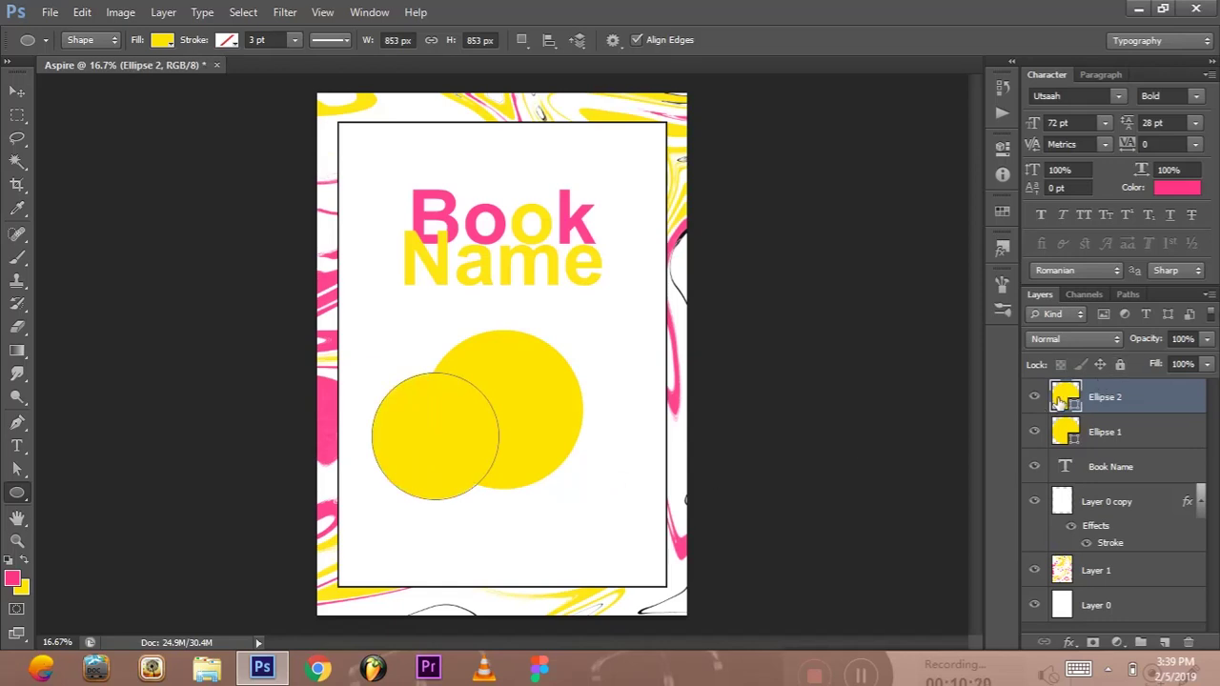
Fill the second circle with pink at 100% opacity
double_click(1063, 400)
left_click(13, 575)
left_click(1007, 316)
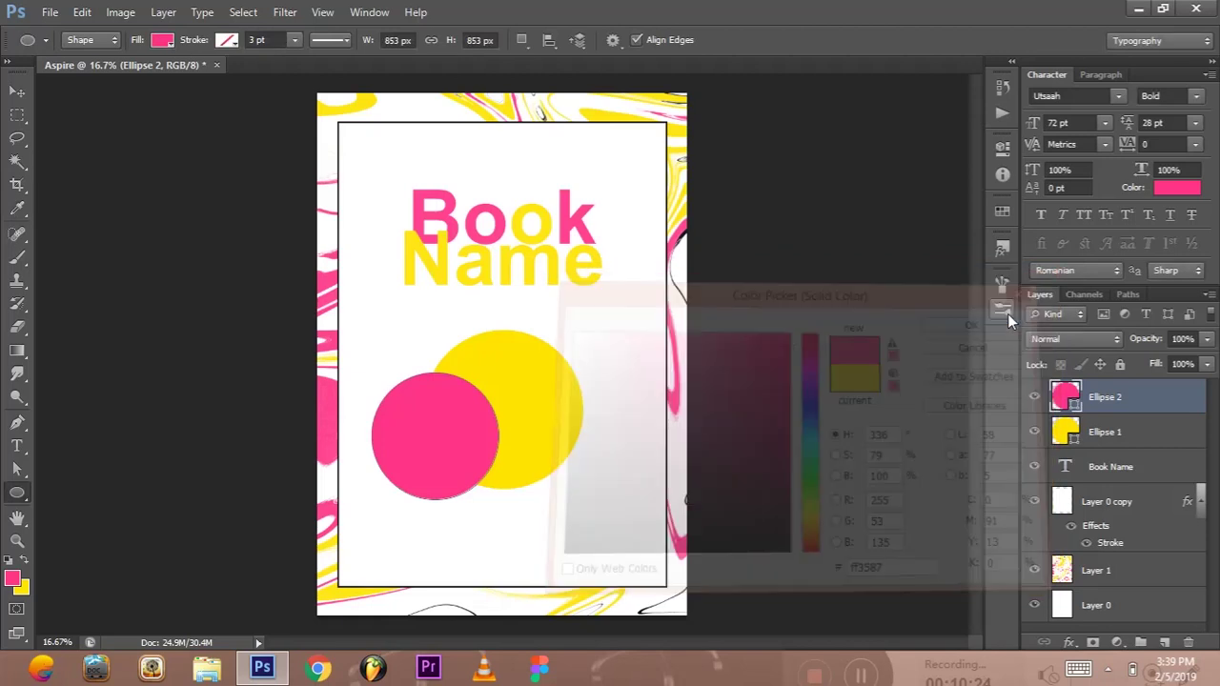
left_click_drag(1134, 347, 1115, 347)
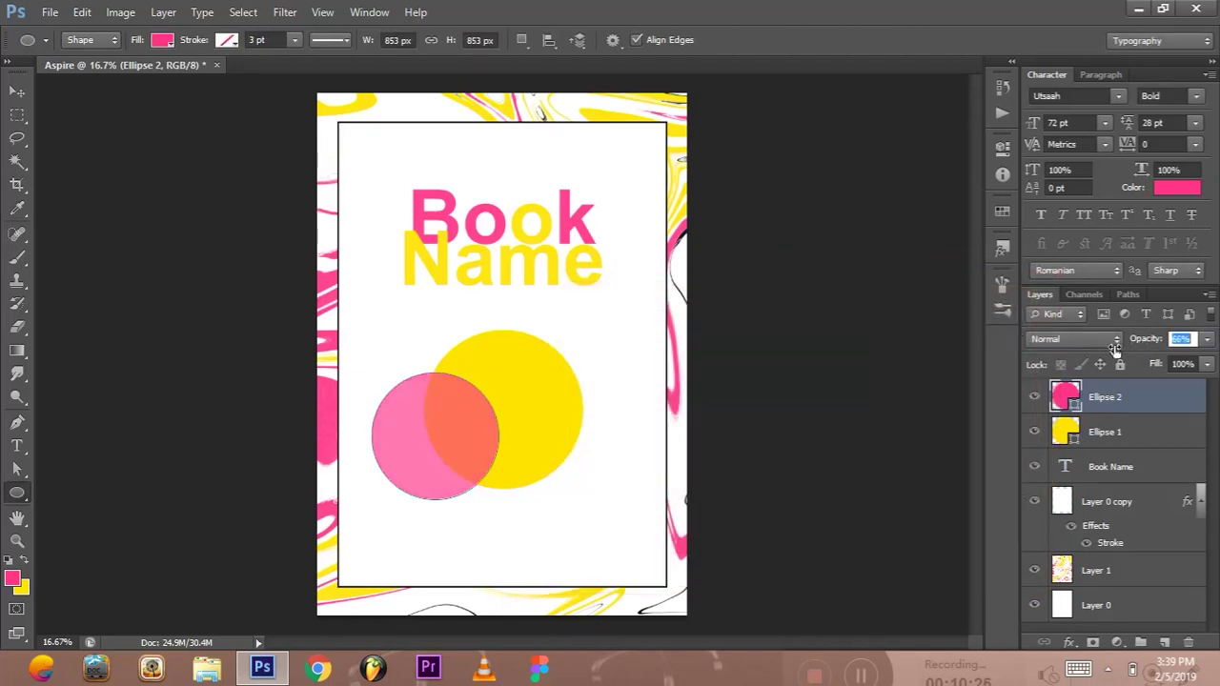
type("100")
key("Return")
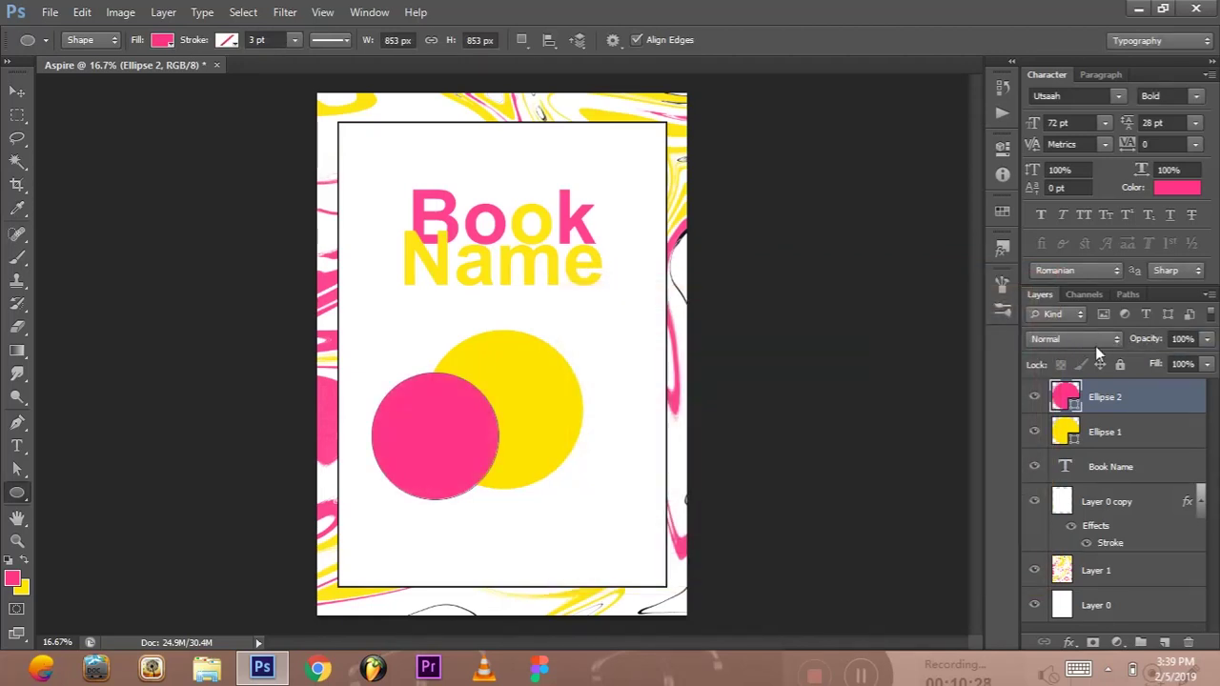
Set the pink circle's blend mode to Multiply
left_click(1094, 343)
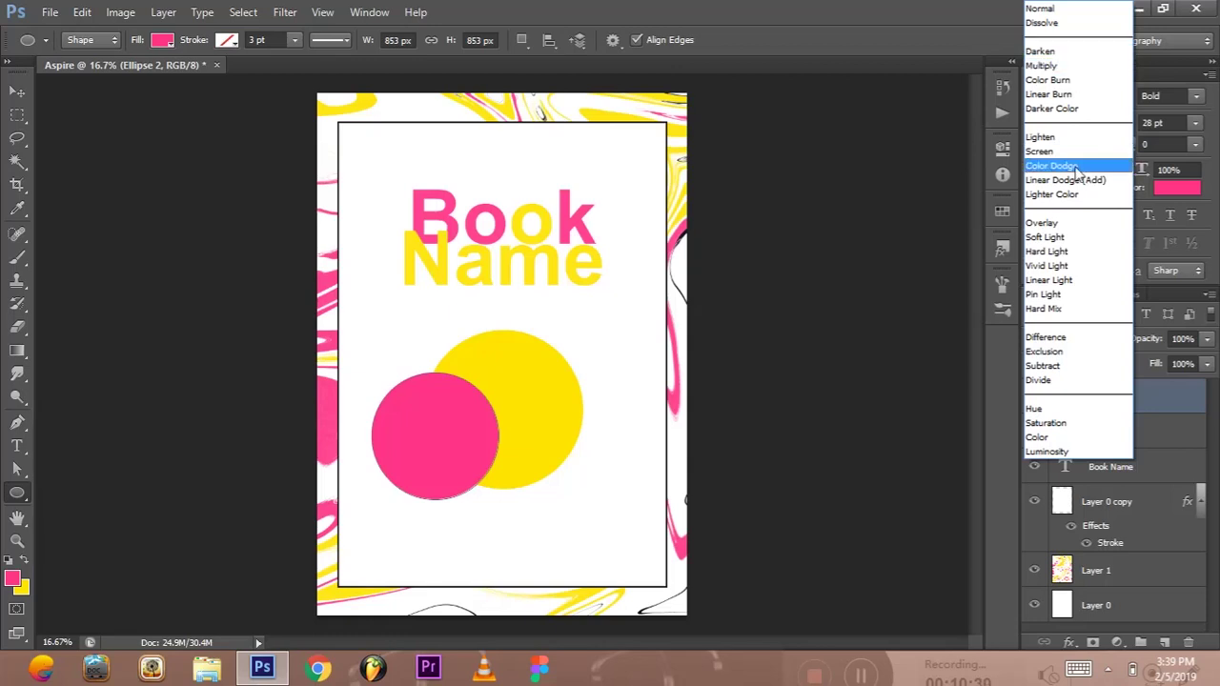
left_click(1077, 150)
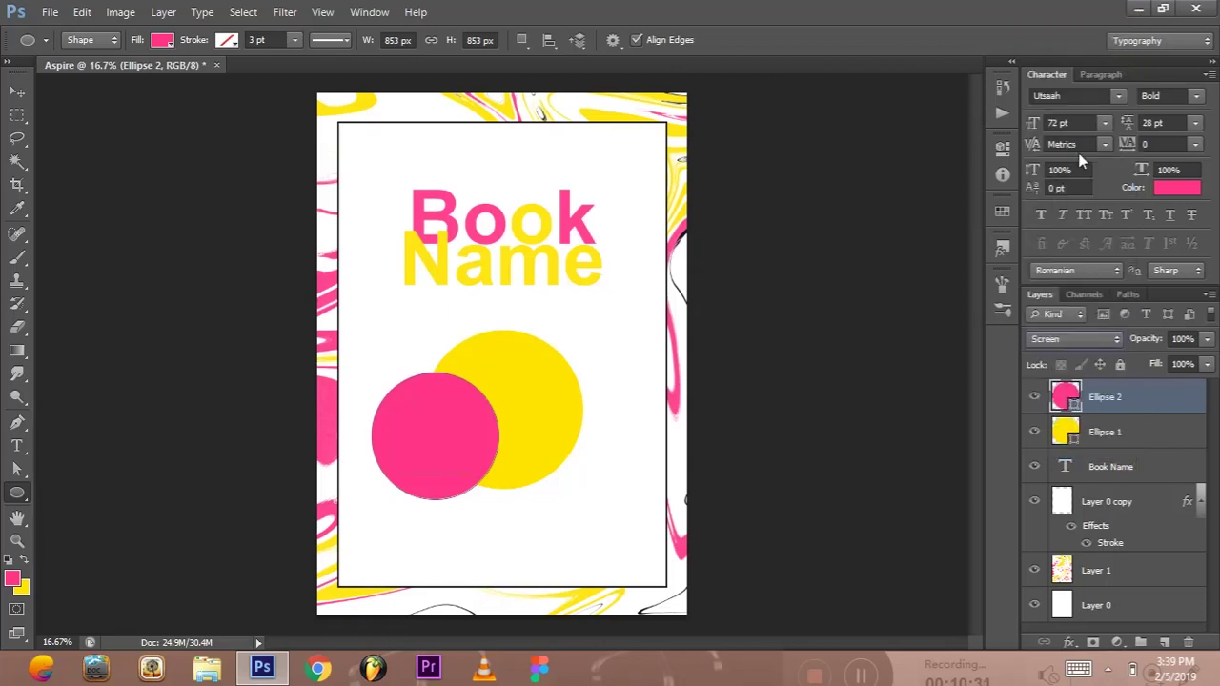
left_click(1062, 337)
left_click(1103, 66)
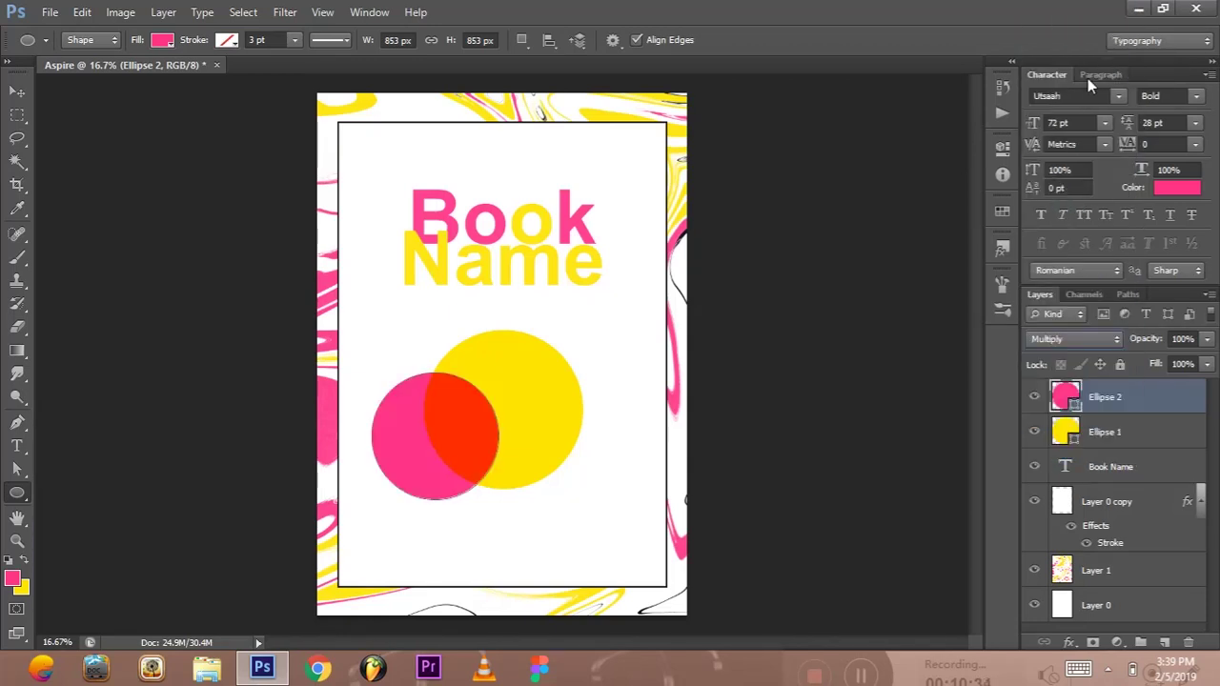
Move the pink circle below the yellow circle and centre it horizontally on the canvas
left_click(17, 91)
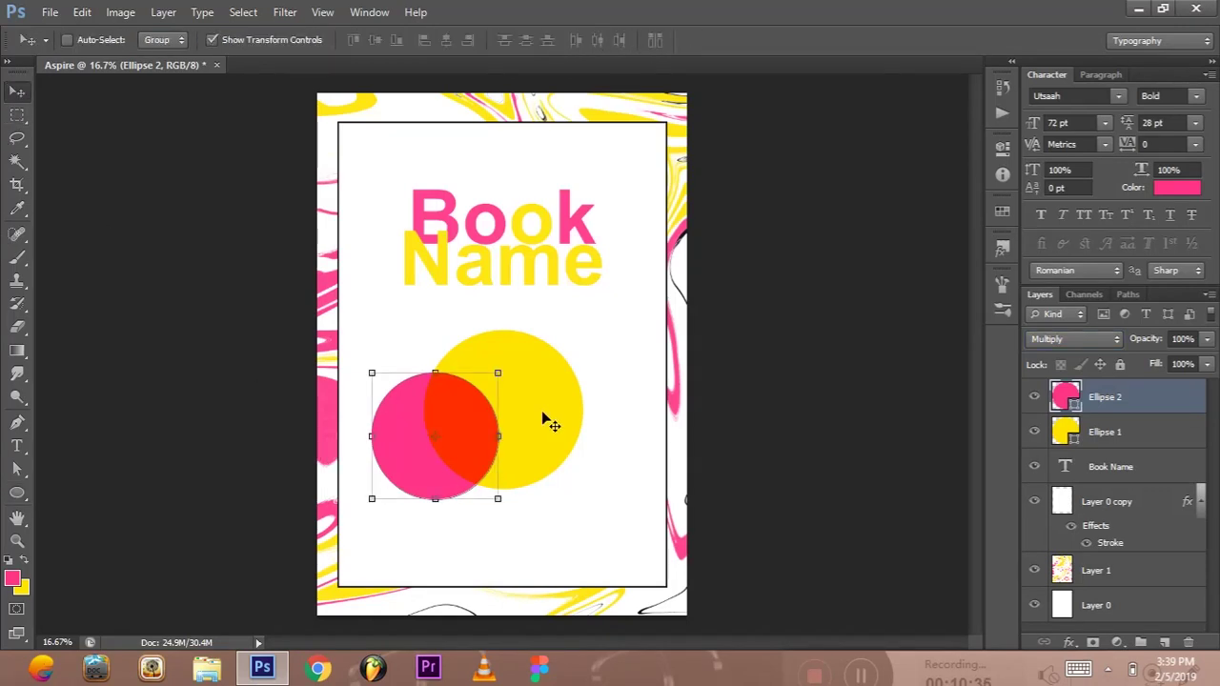
left_click_drag(436, 415, 509, 466)
key("ctrl+a")
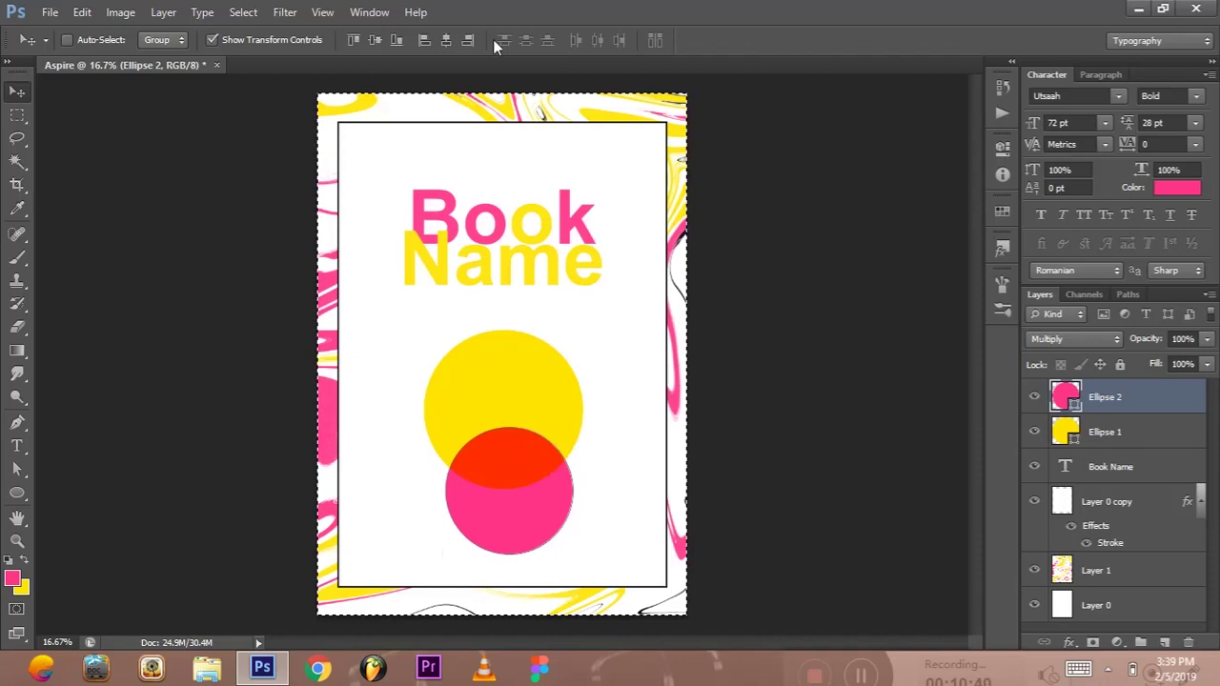
left_click(438, 42)
key("ctrl+d")
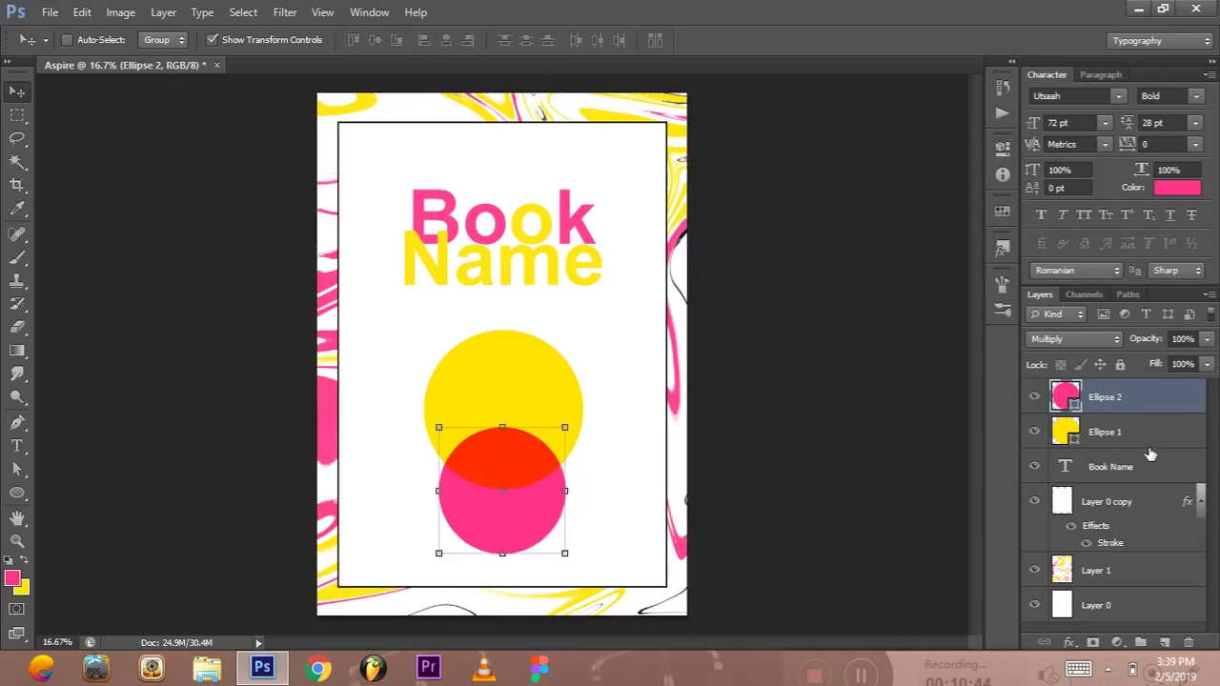
Scale the pink circle to 93% and keep both circles horizontally centred
left_click(1149, 446)
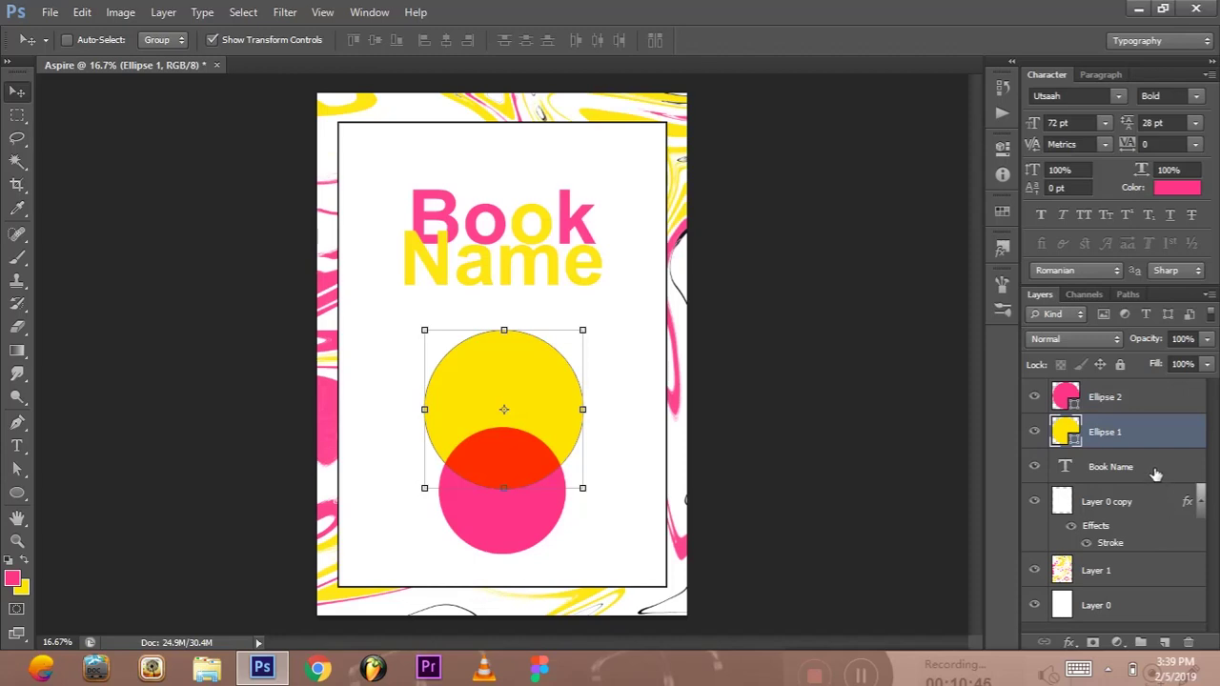
left_click(1128, 409)
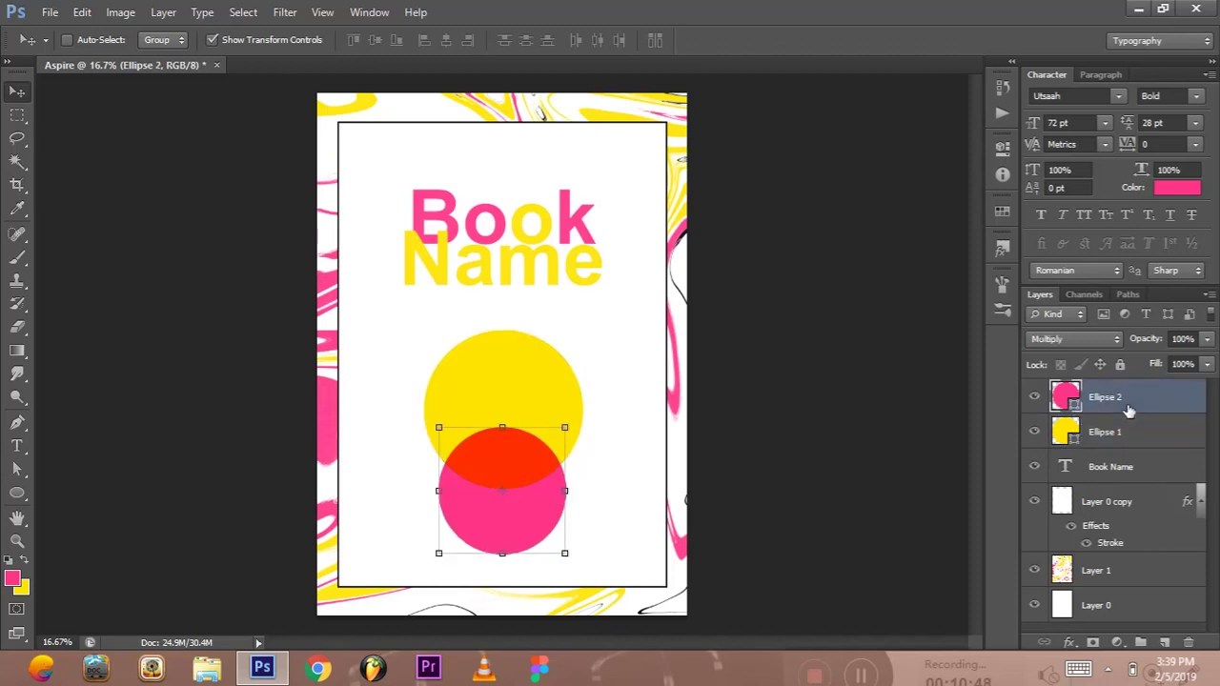
left_click(564, 430)
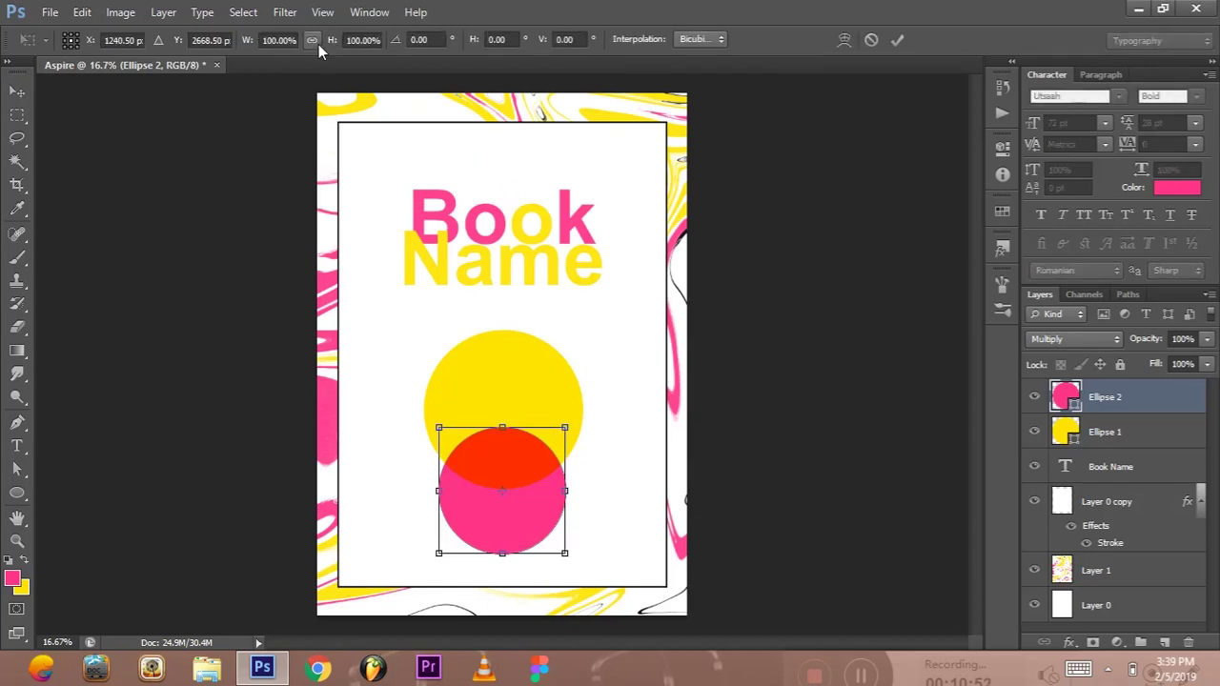
left_click_drag(250, 41, 243, 41)
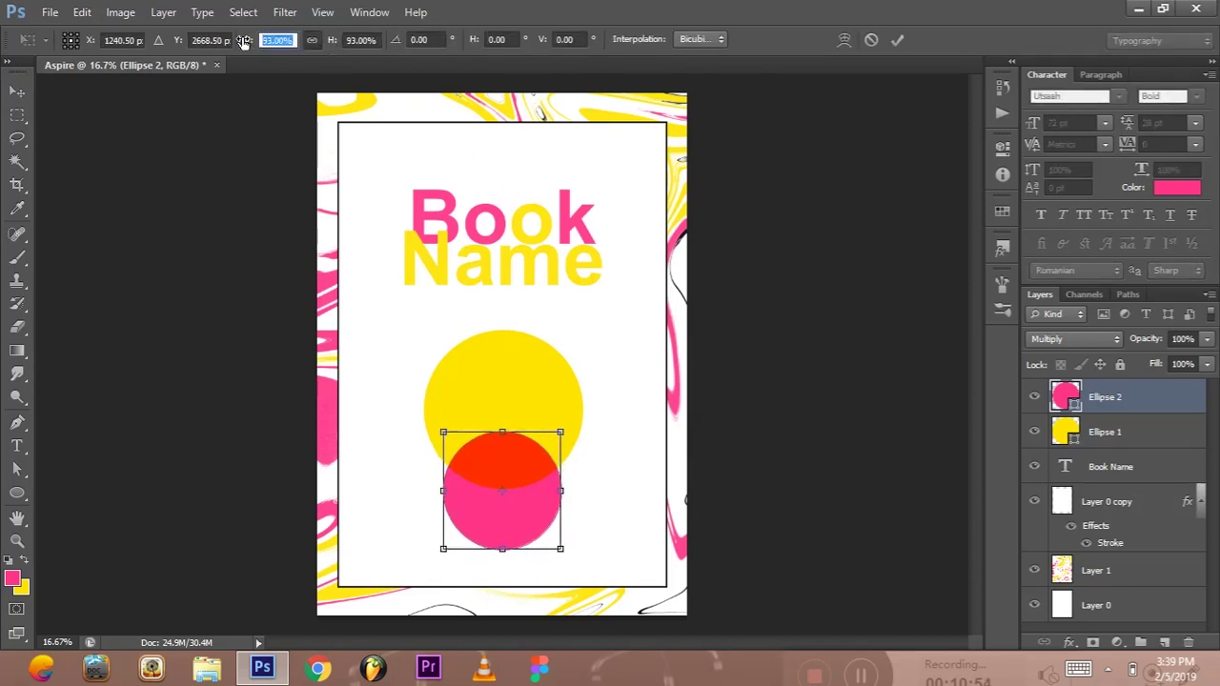
left_click(898, 40)
mouse_move(1115, 408)
left_mouse_down()
mouse_move(1120, 450)
mouse_move(1122, 408)
left_mouse_up()
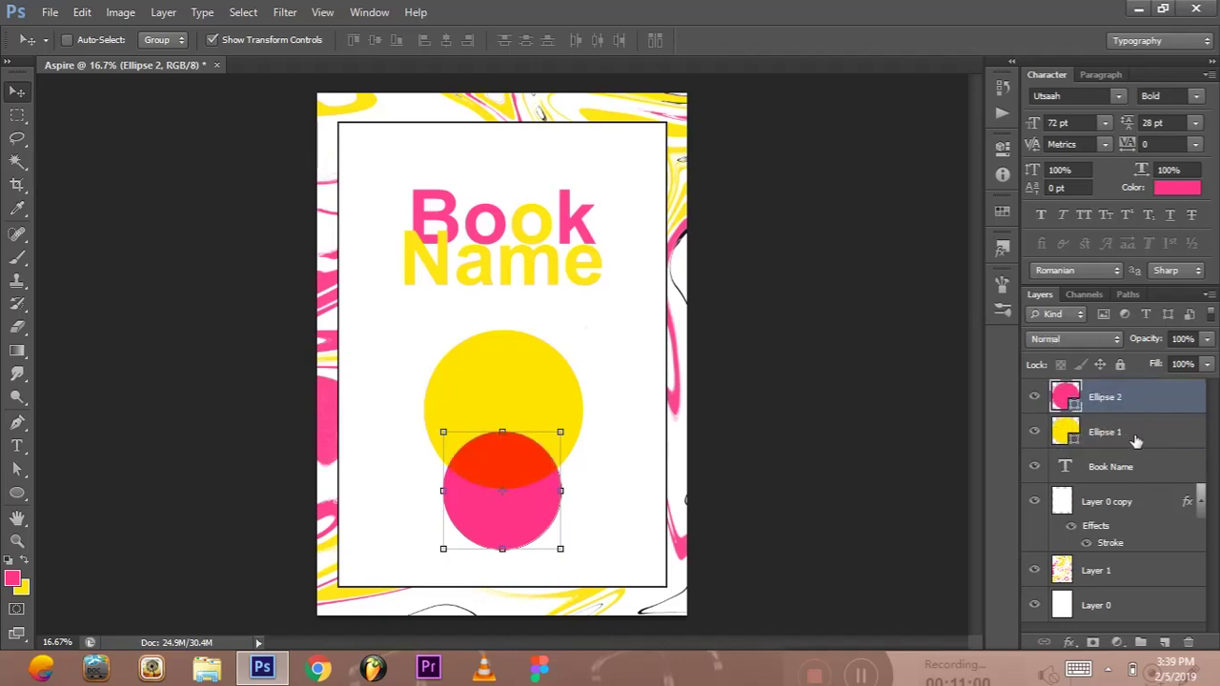
left_click(1136, 441)
key("ctrl+a")
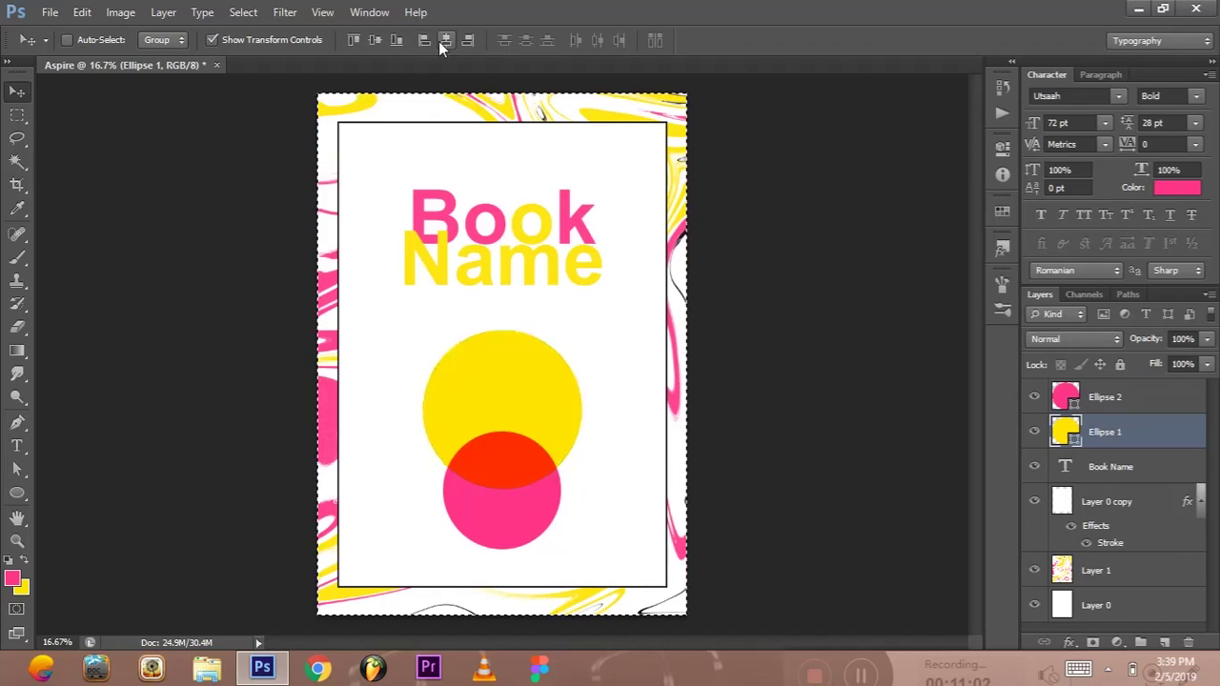
key("ctrl+d")
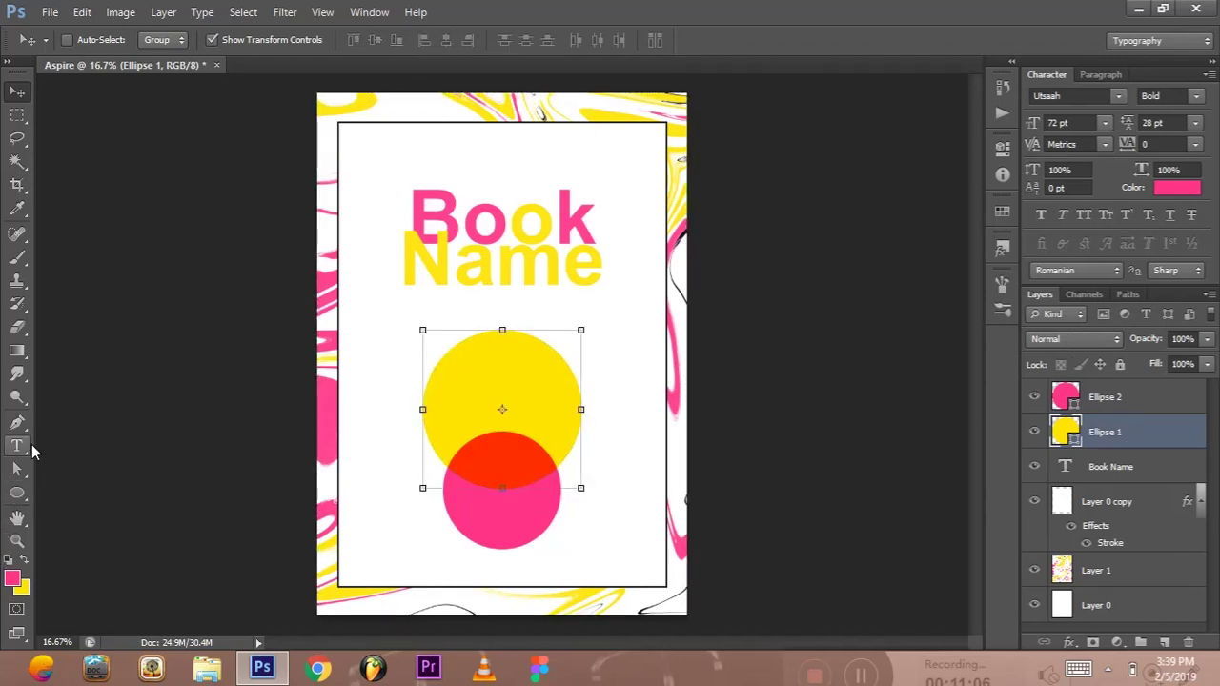
Create a 10 pt text layer on the circles, then bring up Chrome
left_click(17, 445)
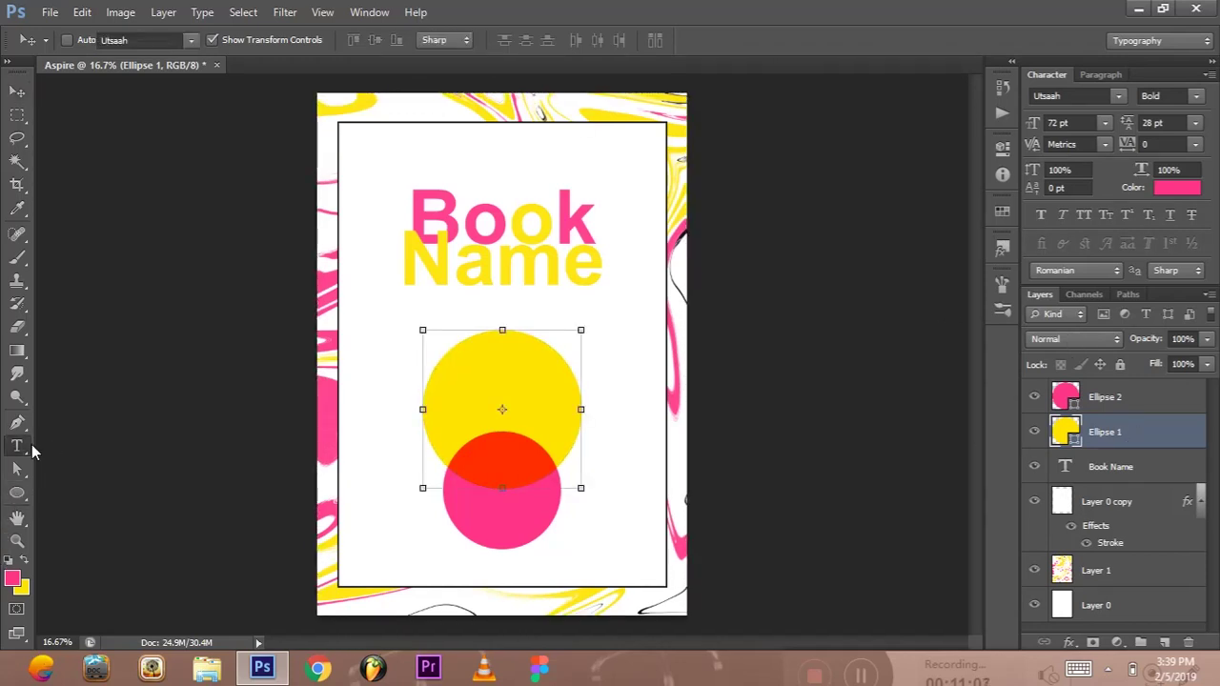
left_click(438, 305)
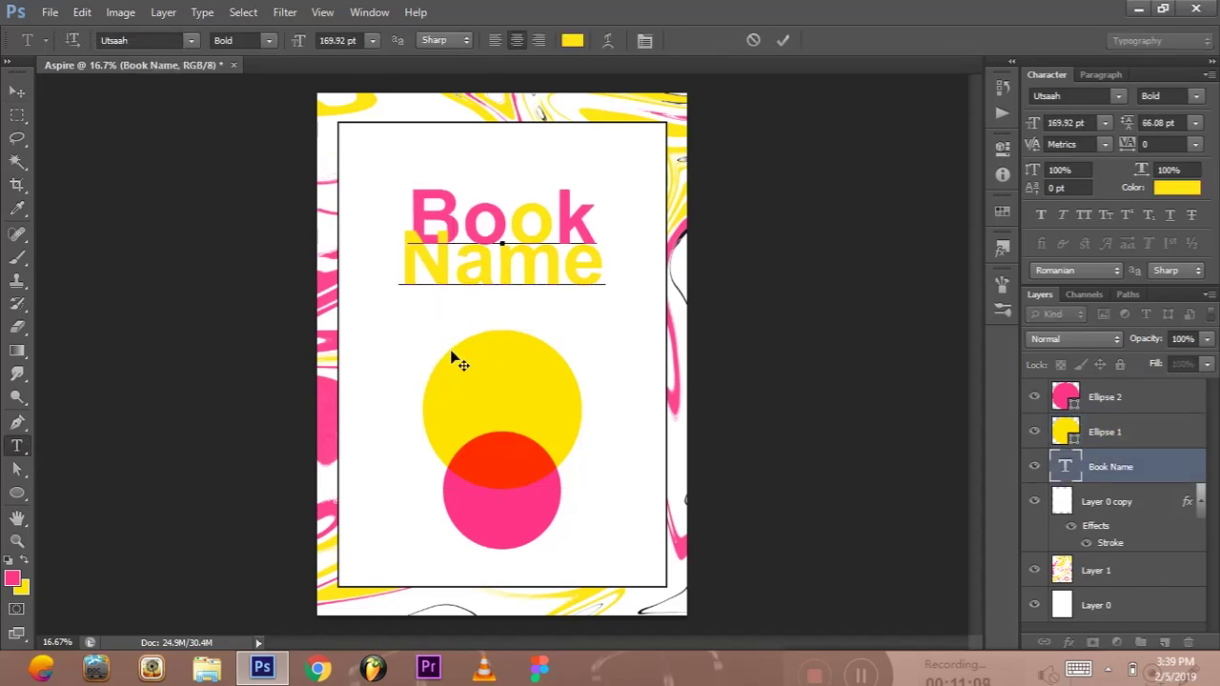
left_click(753, 40)
left_click(501, 445)
left_click(355, 41)
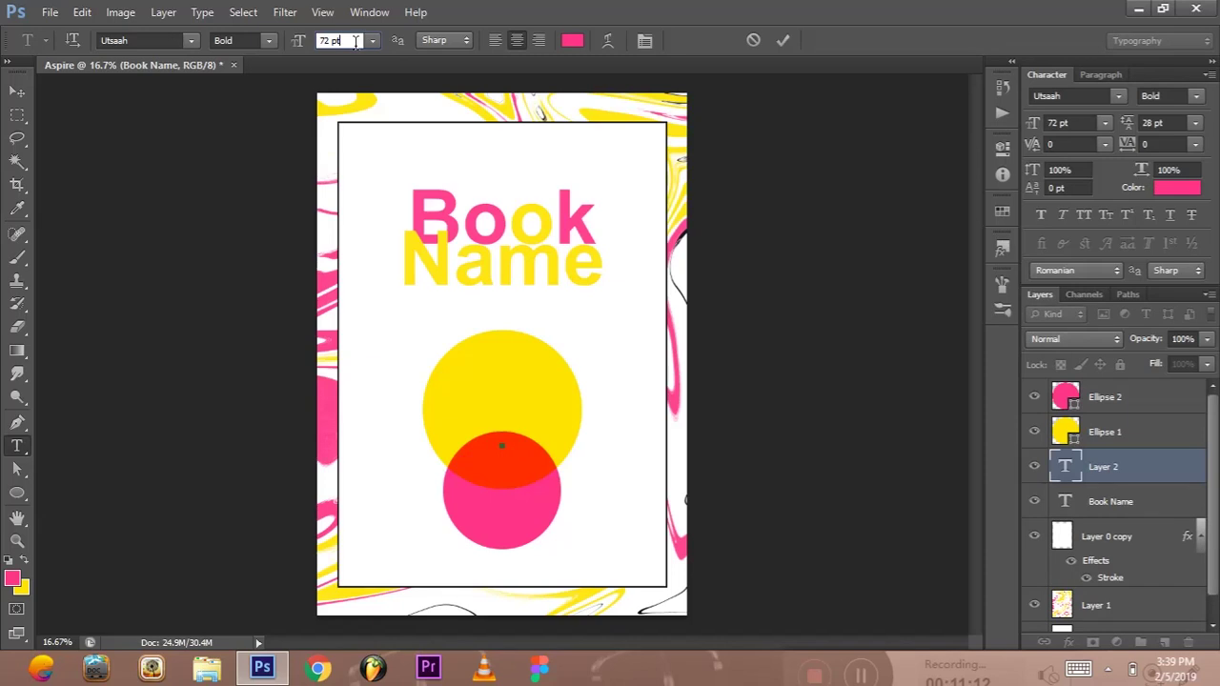
left_click(372, 40)
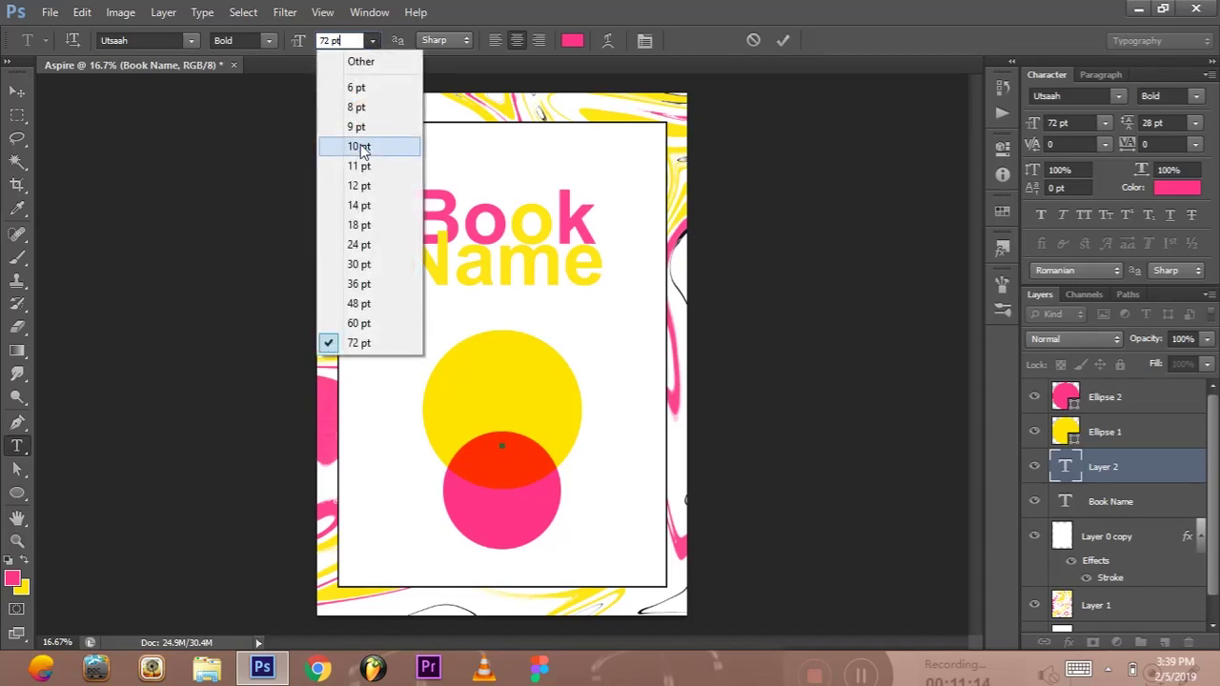
left_click(359, 148)
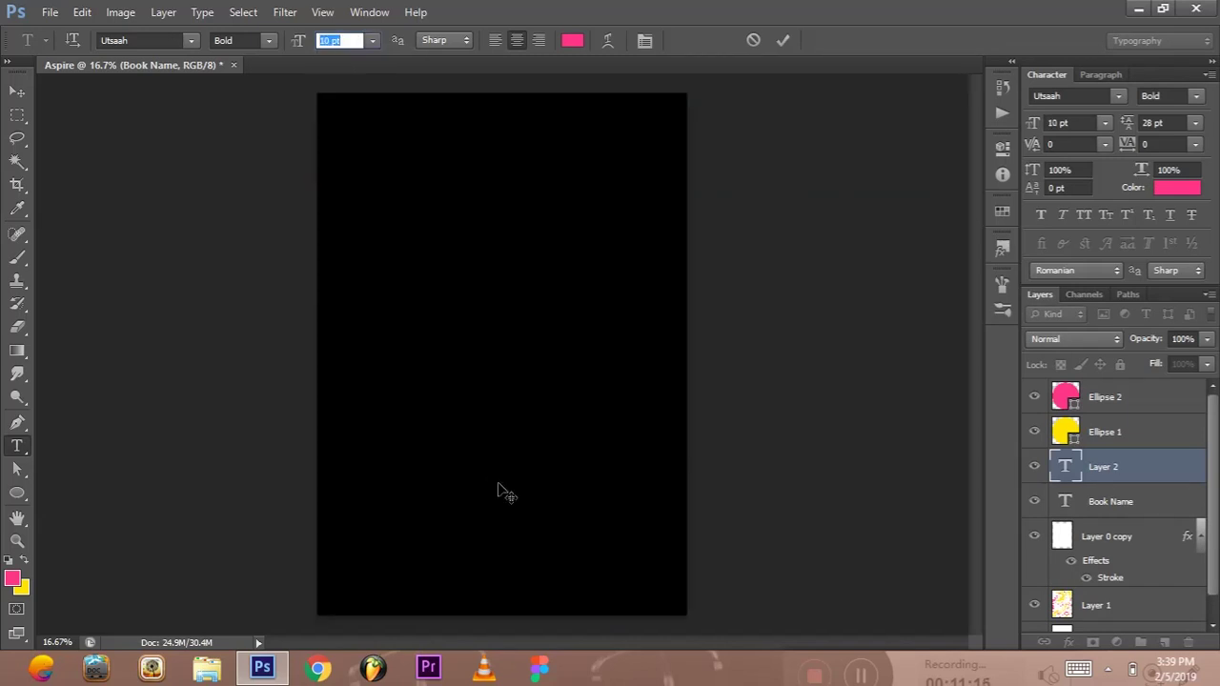
left_click(324, 669)
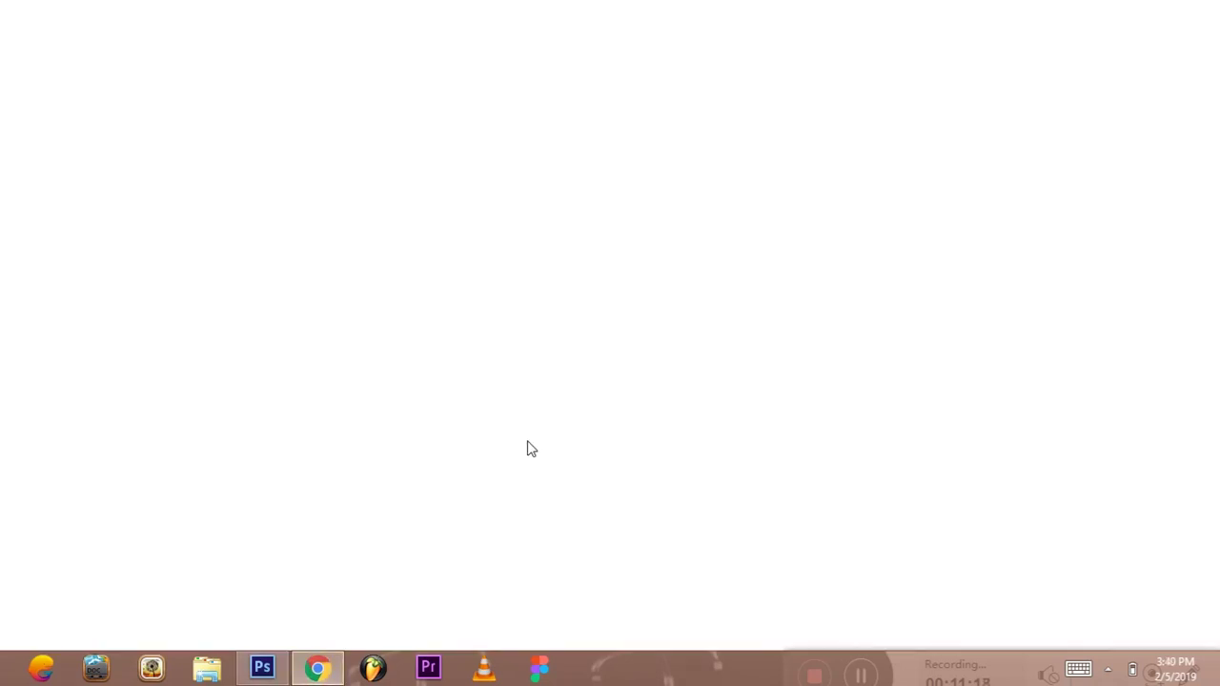
Search Google for 'lorem' and open lipsum.com
type("lore")
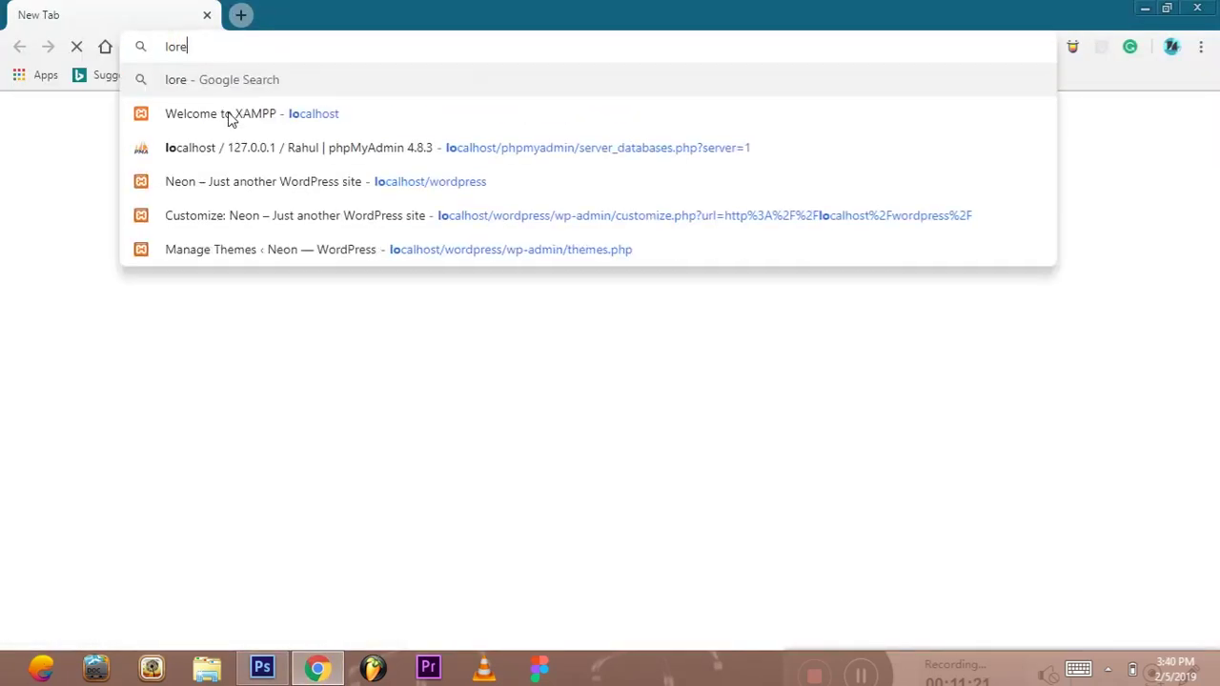
type("m")
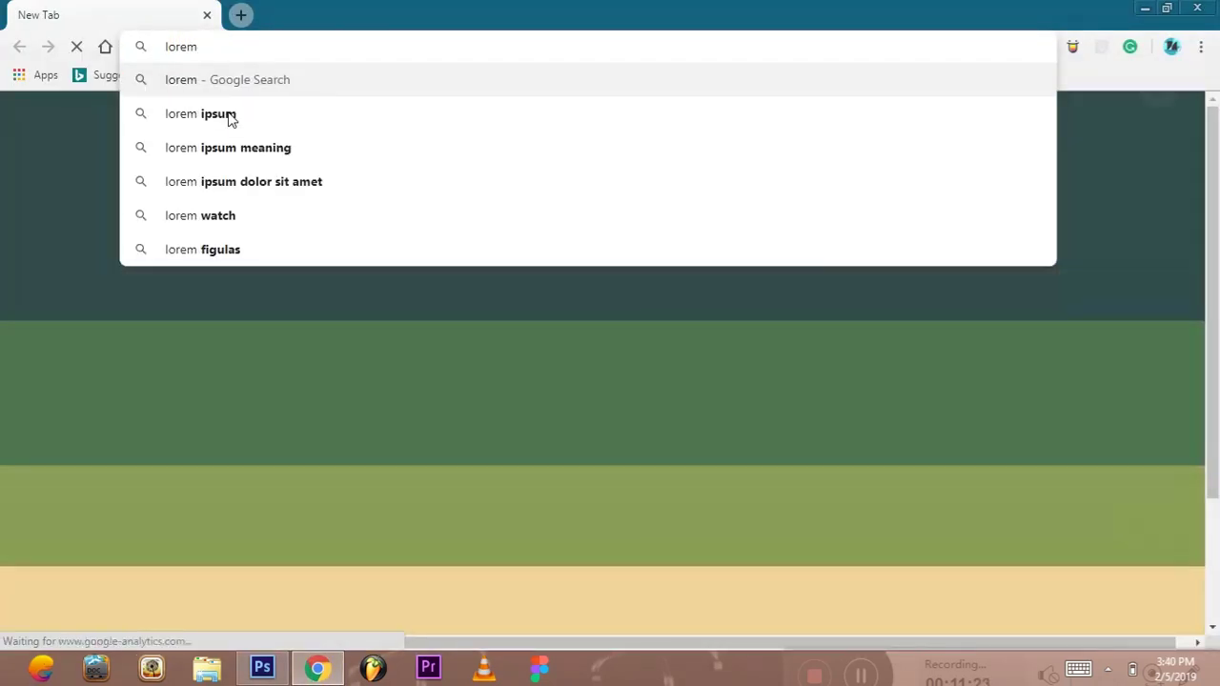
left_click(218, 114)
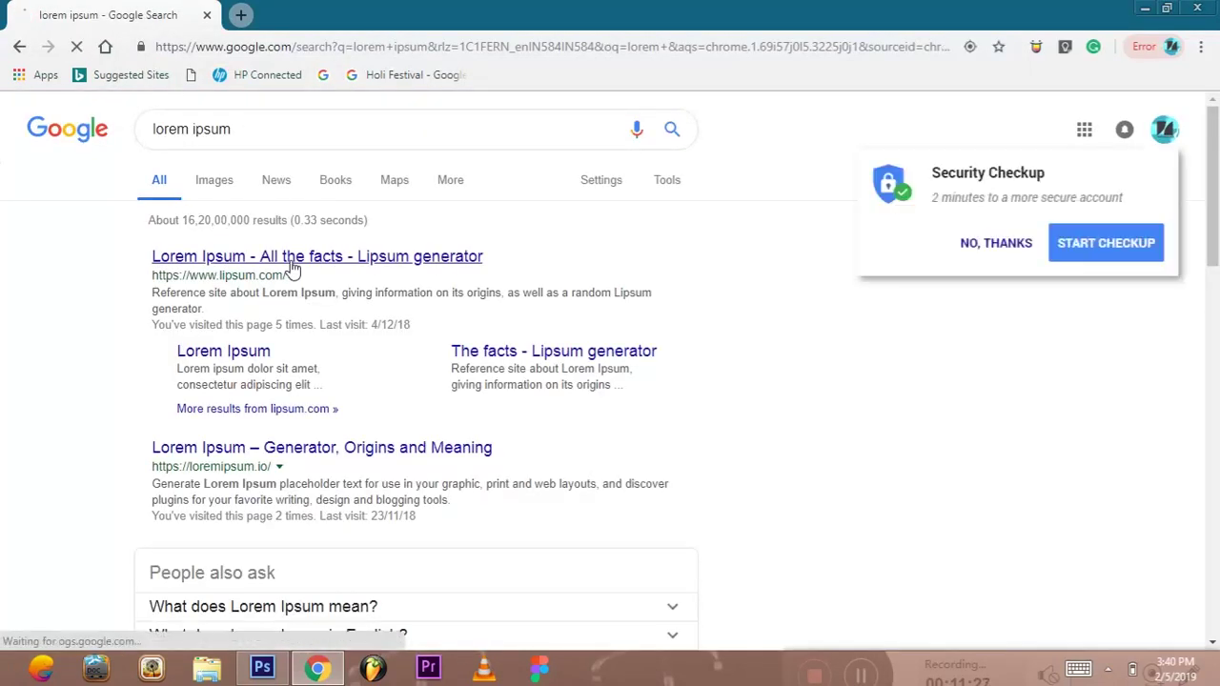
left_click(293, 270)
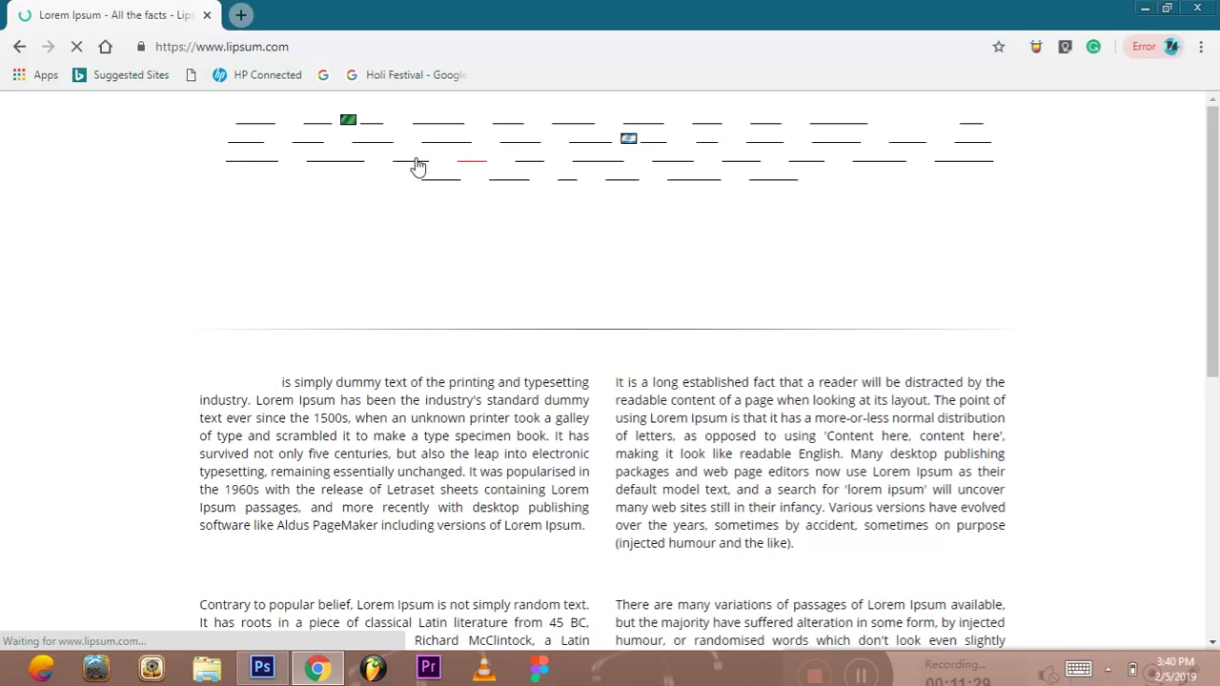
Copy the opening lines of the standard Lorem Ipsum passage and return to Photoshop
scroll(268, 398, "down", 2)
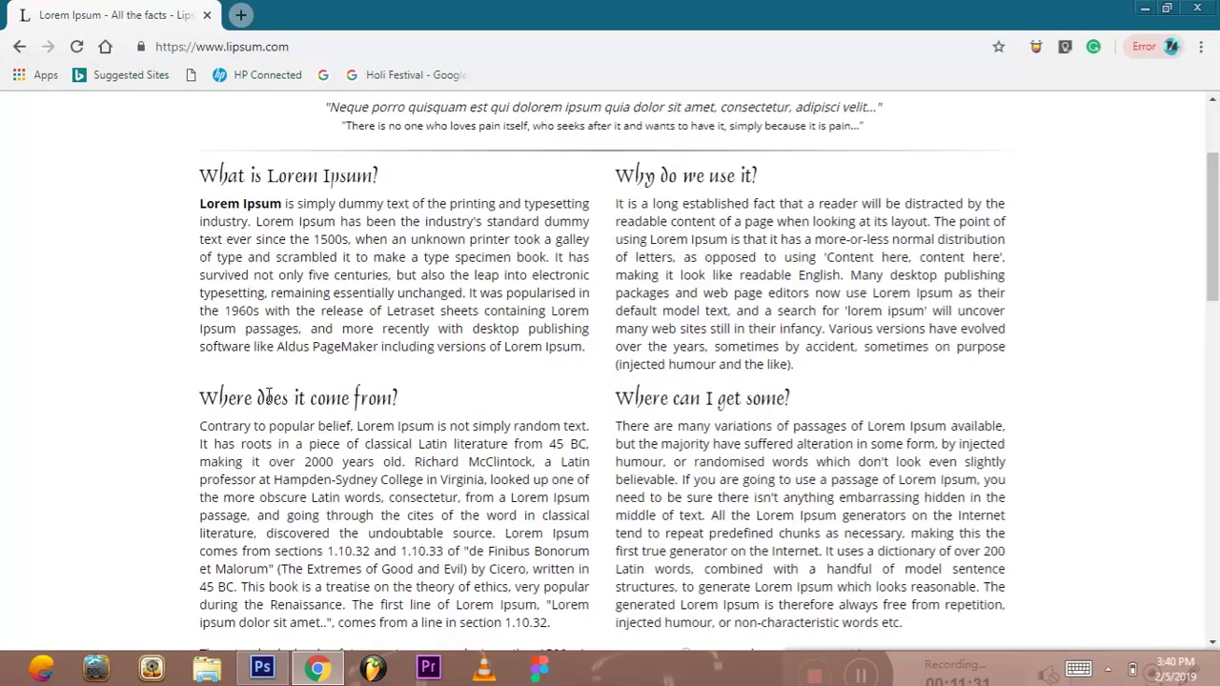
scroll(455, 362, "down", 6)
scroll(455, 362, "down", 6)
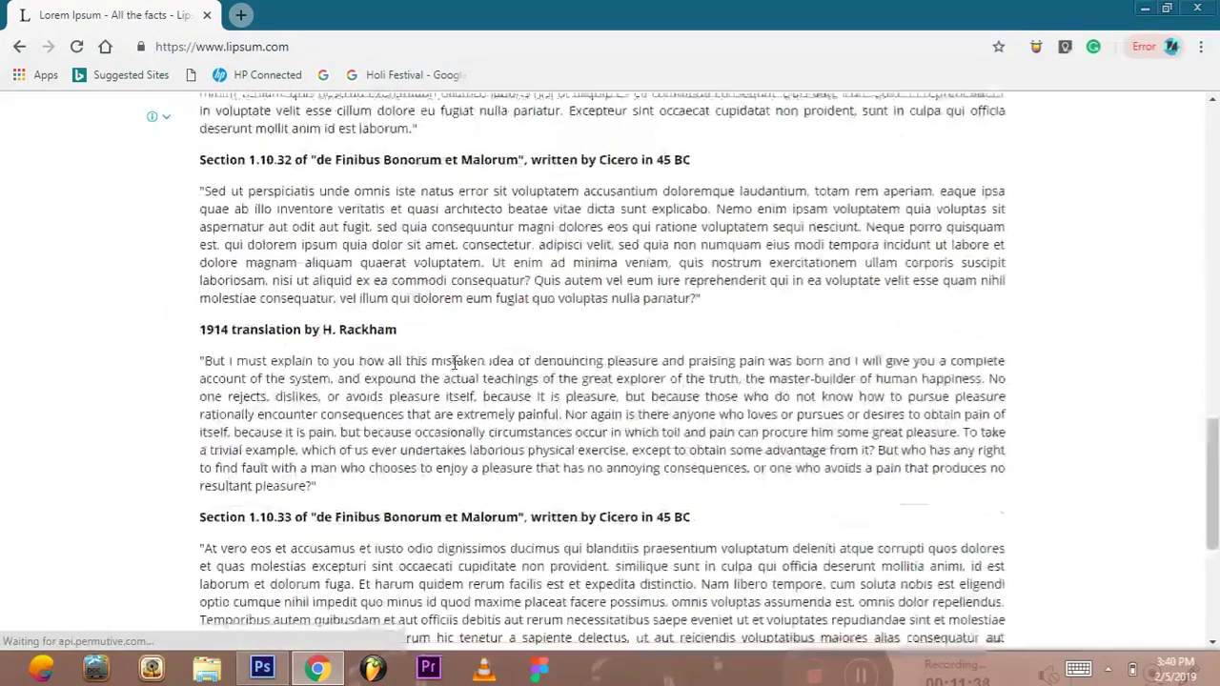
scroll(454, 362, "down", 2)
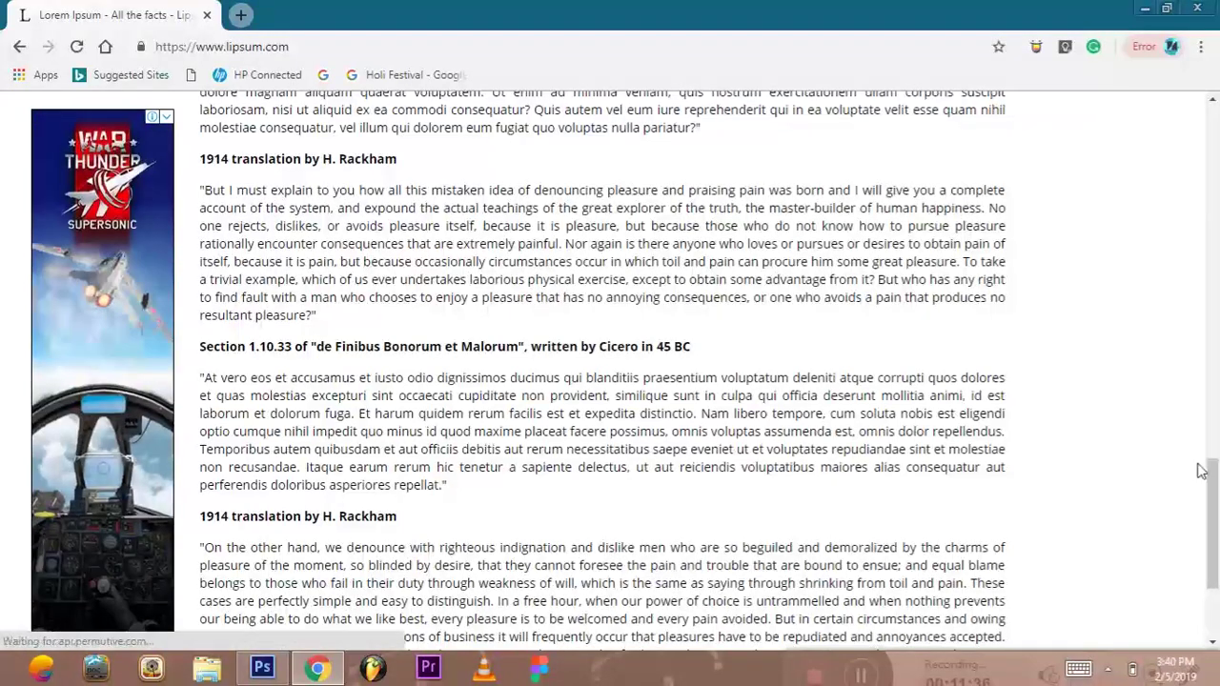
scroll(214, 267, "up", 4)
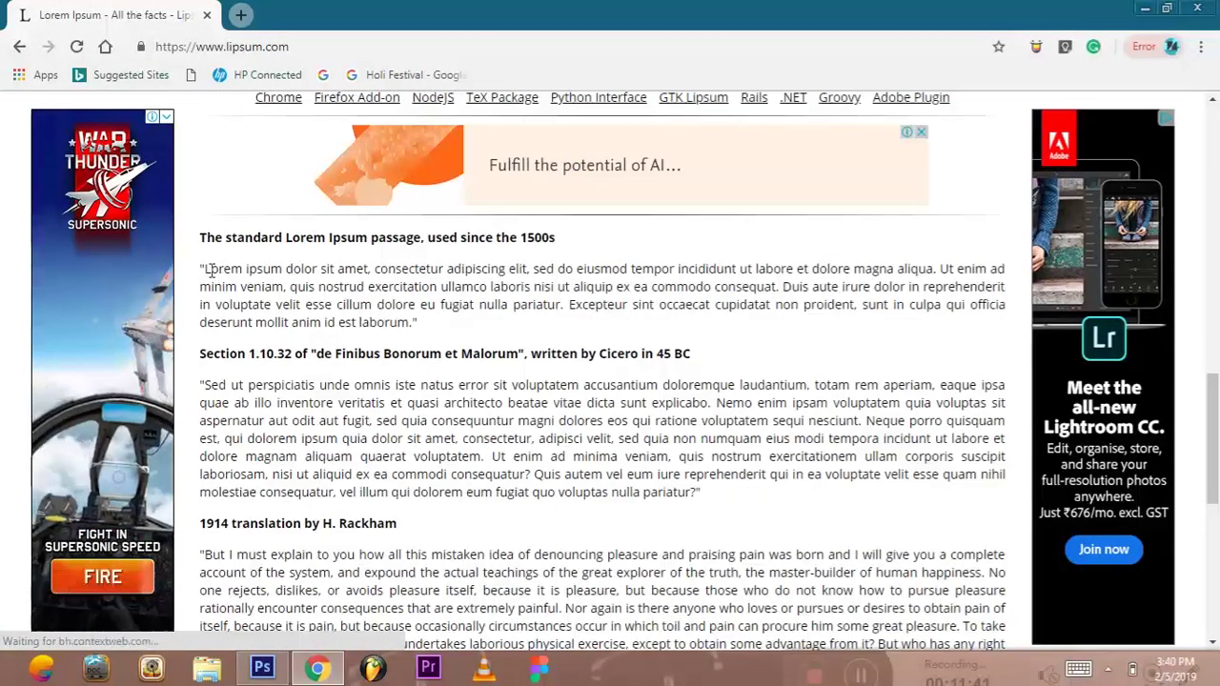
mouse_move(204, 269)
left_mouse_down()
mouse_move(333, 268)
mouse_move(443, 298)
mouse_move(260, 301)
left_mouse_up()
right_click(204, 292)
left_click(224, 307)
left_click(307, 674)
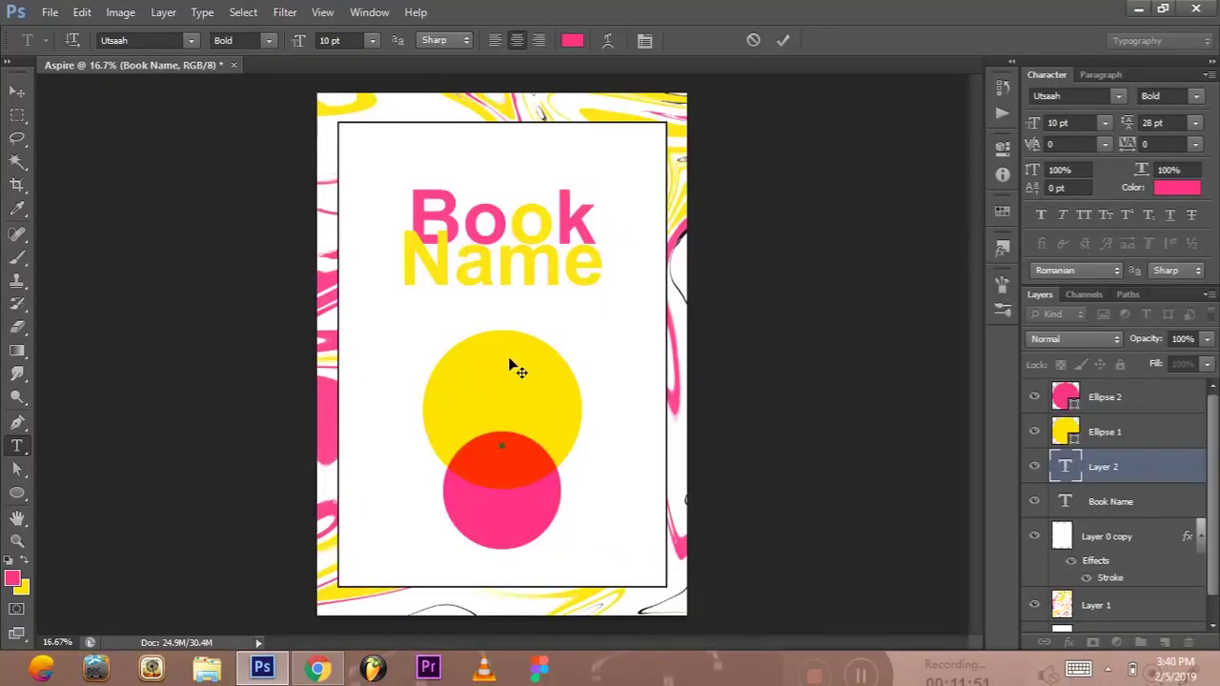
Paste the lorem ipsum text and re-break its lines into short centred rows
key("ctrl+v")
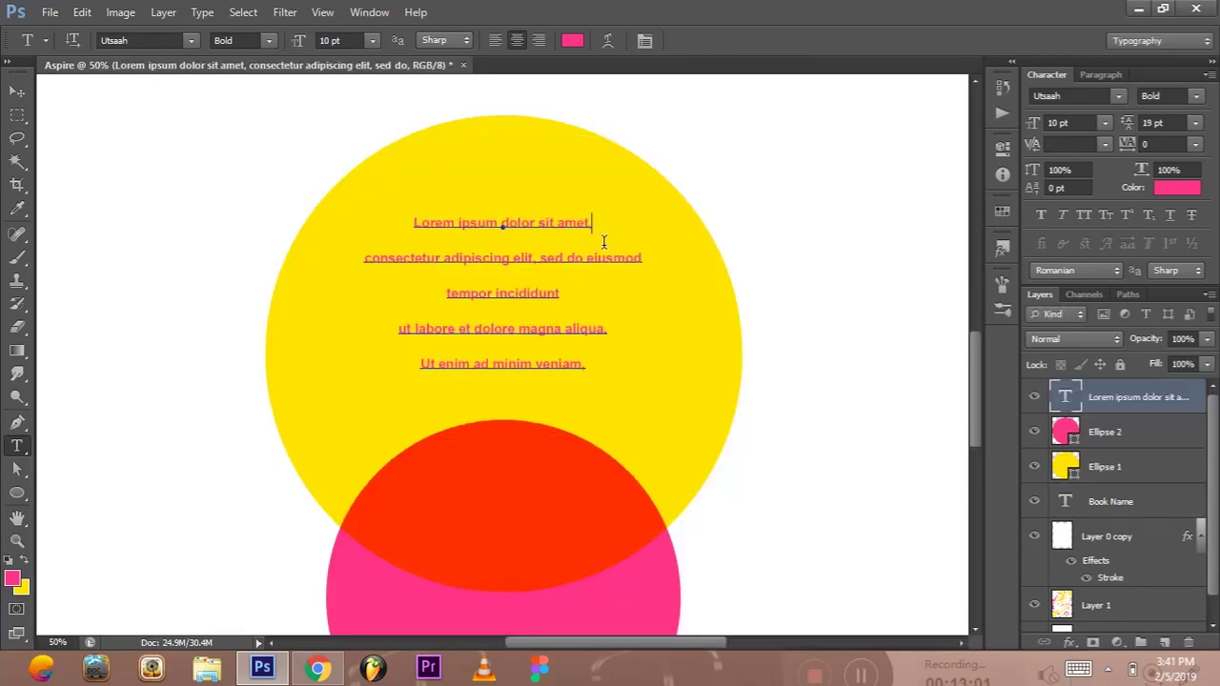
key("BackSpace")
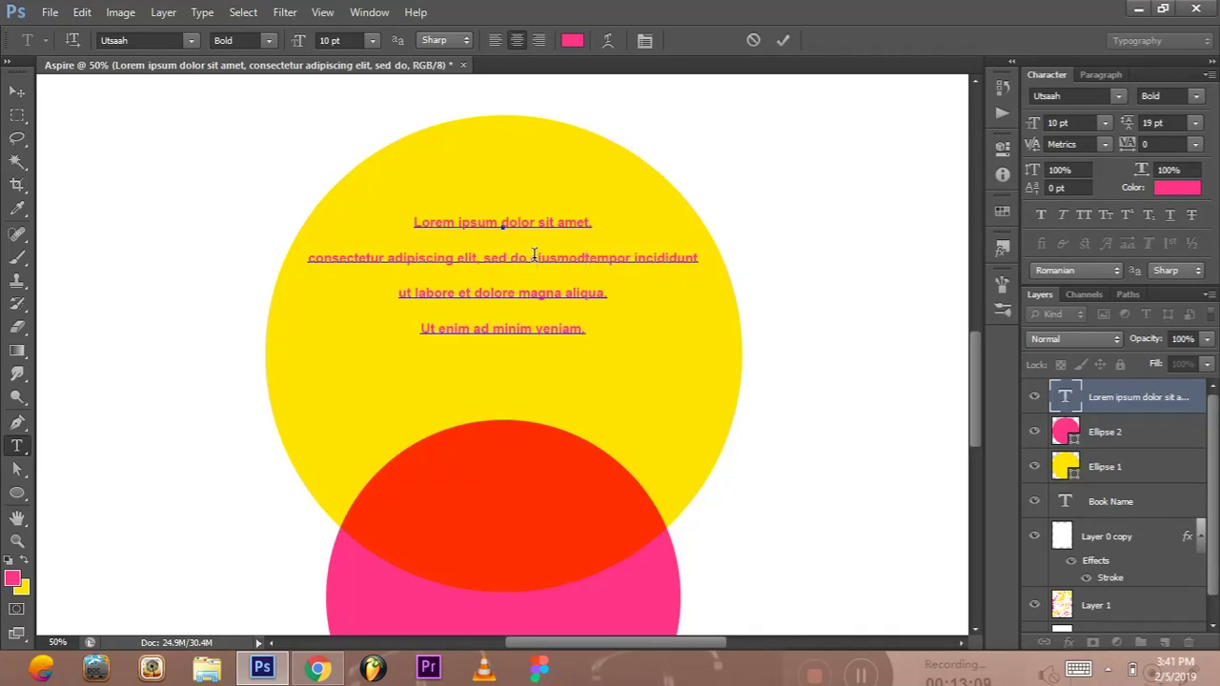
key("Return")
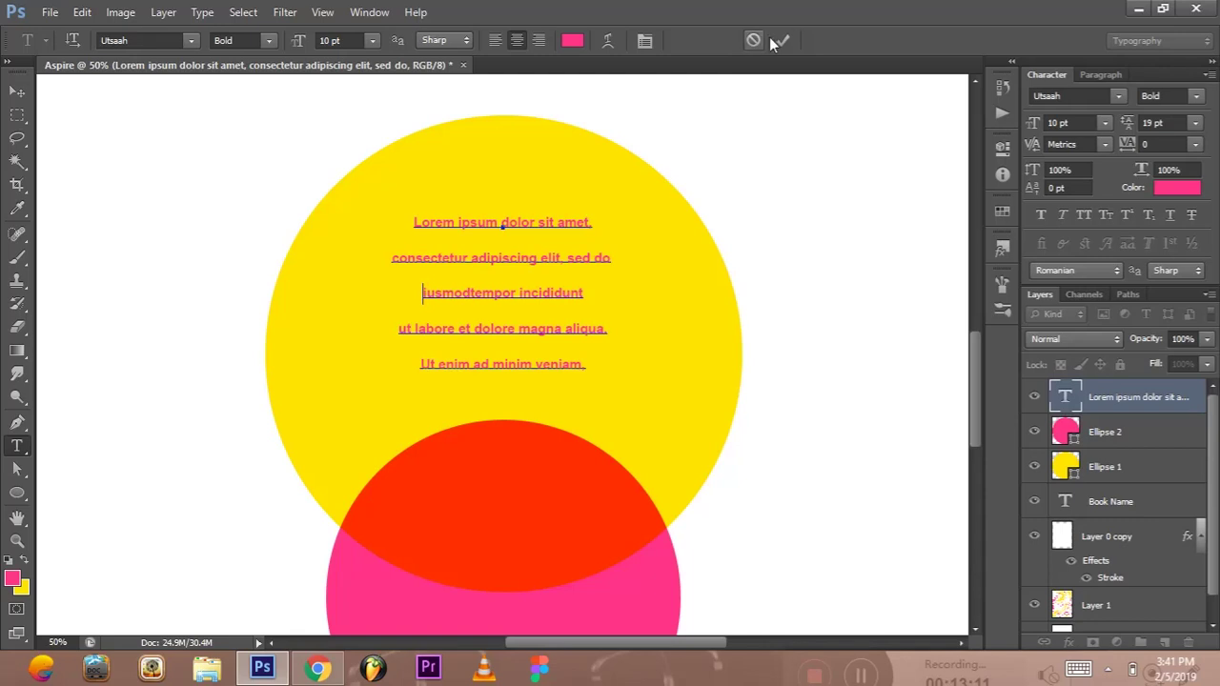
left_click(779, 40)
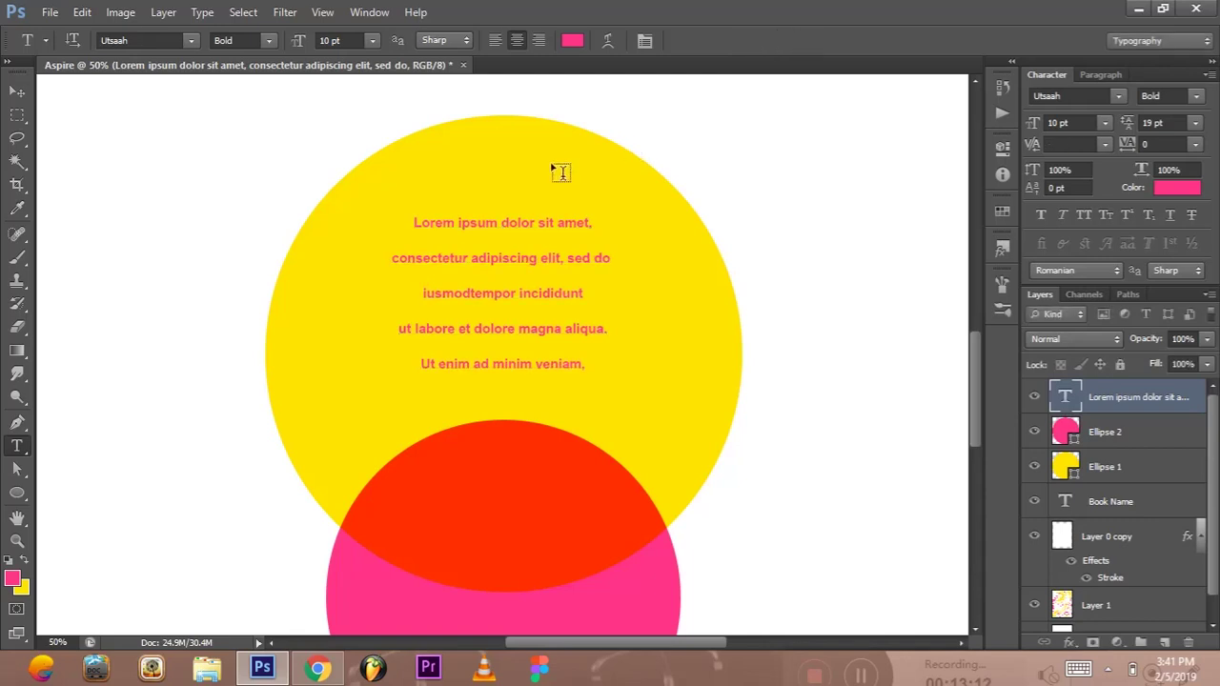
Add a new first line reading 'Book Title' above the lorem ipsum
left_click(411, 222)
key("Return")
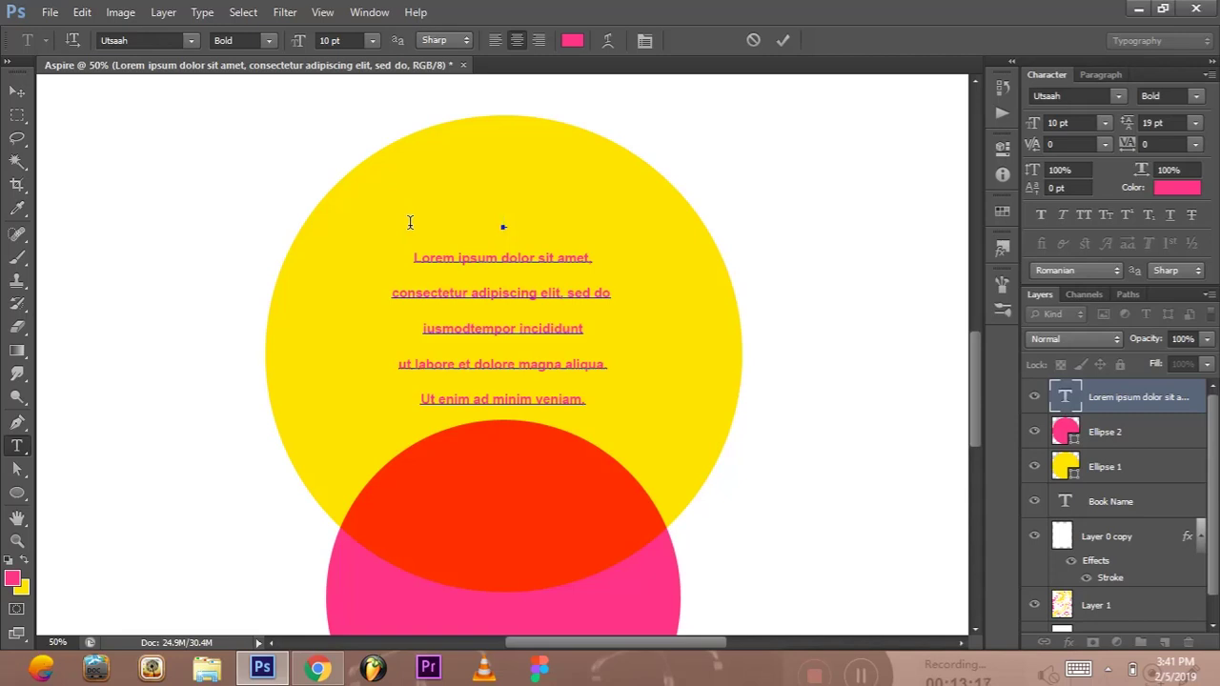
type("Book Title")
mouse_move(469, 222)
left_mouse_down()
mouse_move(561, 258)
mouse_move(572, 237)
left_mouse_up()
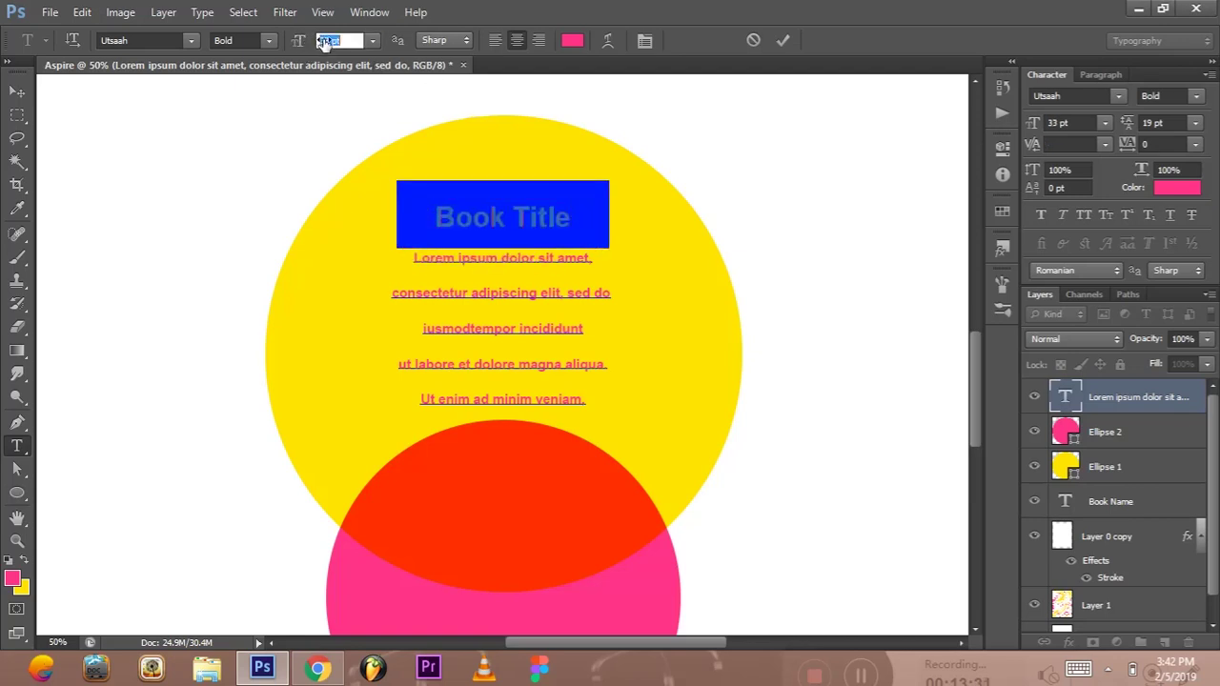
Enlarge 'Book Title' to 33 pt, copy the lorem ipsum lines, and start a text layer on the pink circle
left_click_drag(301, 40, 322, 40)
left_click(783, 41)
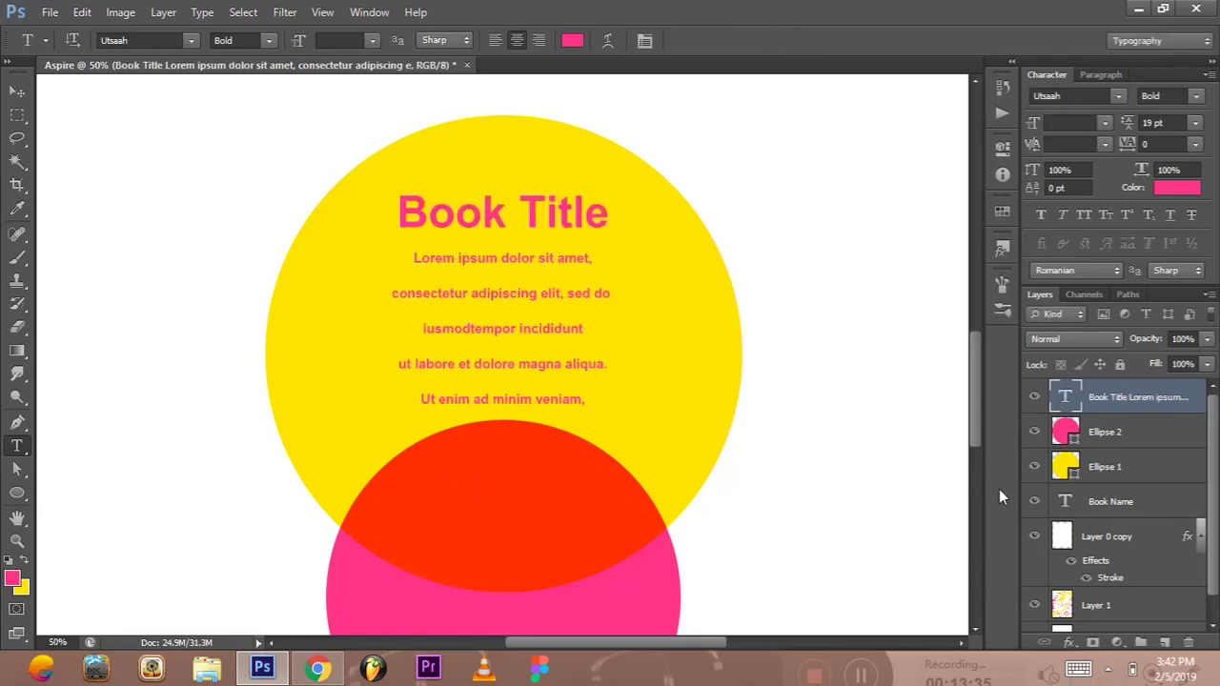
scroll(493, 462, "down", 1)
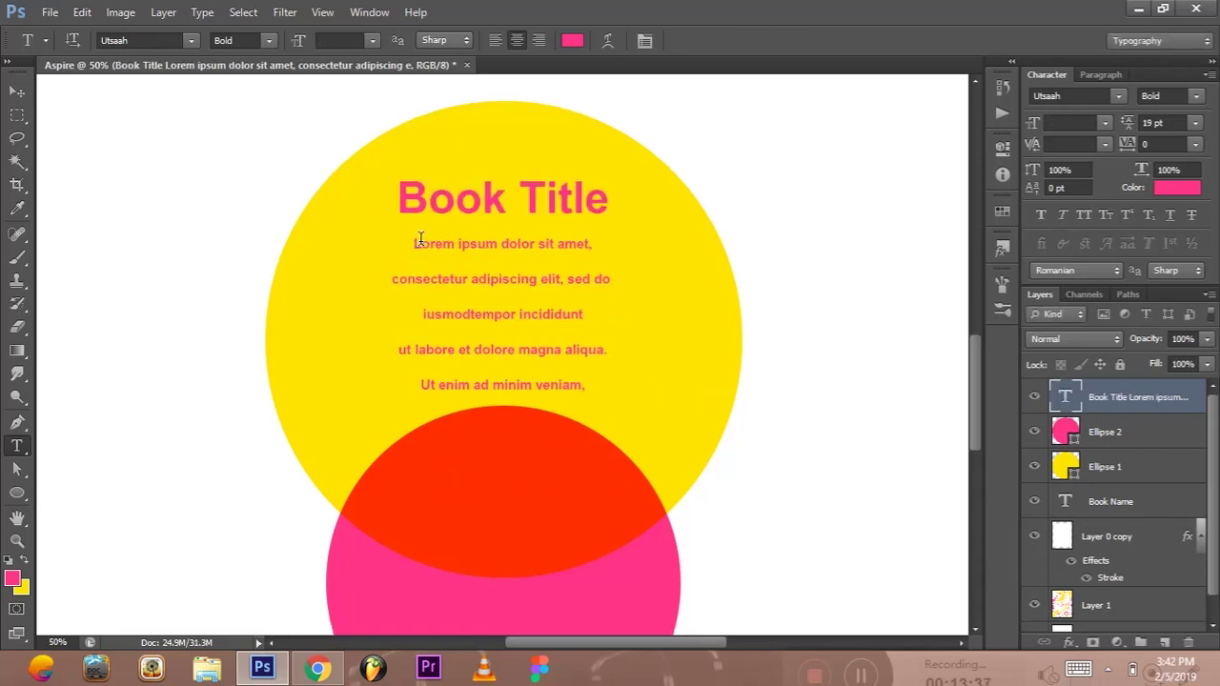
left_click_drag(421, 244, 441, 276)
mouse_move(586, 388)
left_mouse_down()
mouse_move(283, 264)
mouse_move(276, 244)
left_mouse_up()
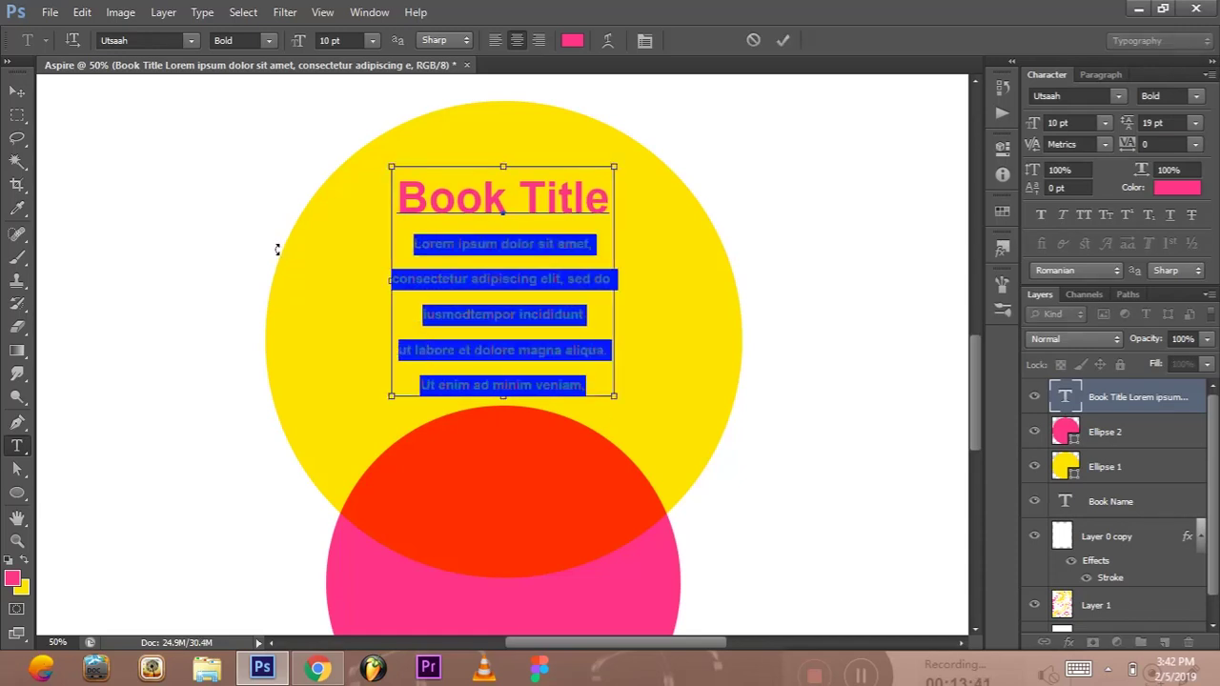
left_click(790, 43)
scroll(791, 257, "down", 3)
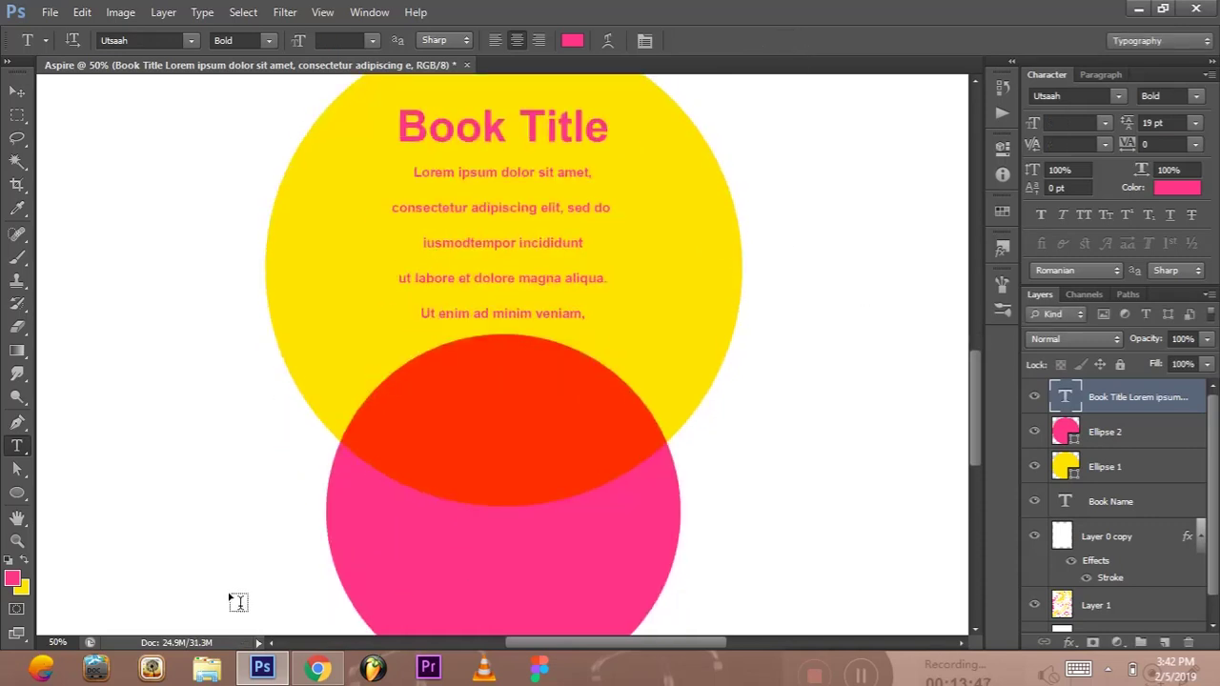
left_click(406, 426)
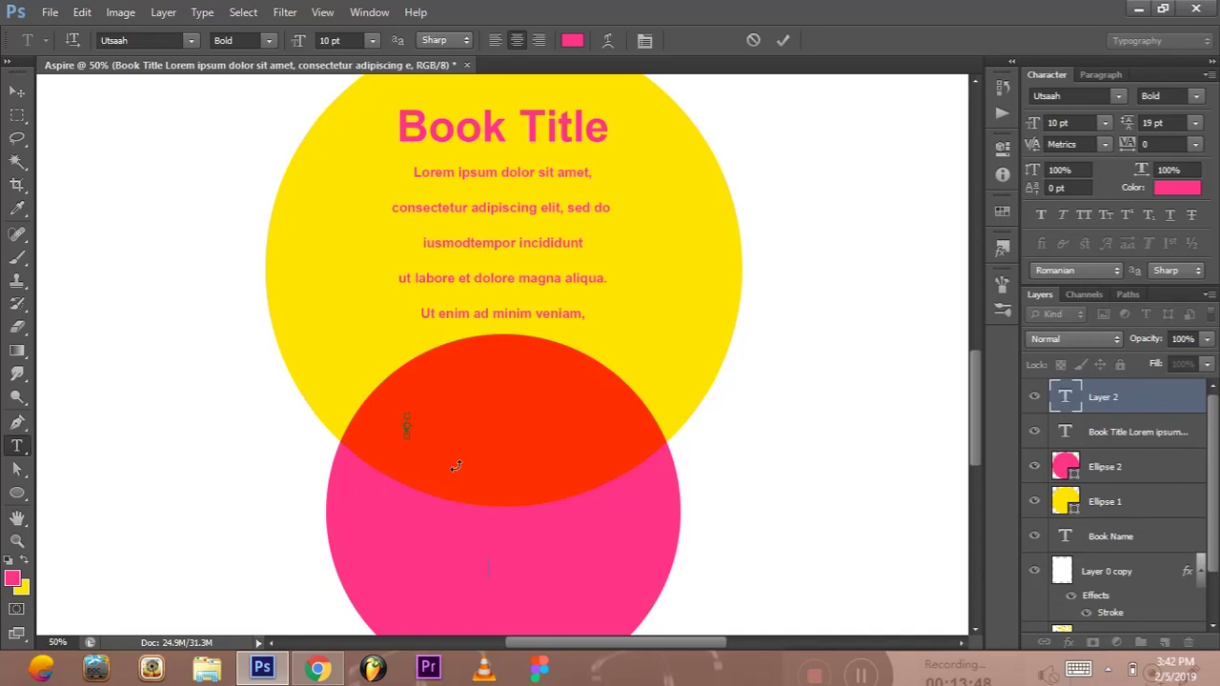
Paste the lorem ipsum lines and colour them yellow (ffe400)
key("ctrl+v")
key("ctrl+a")
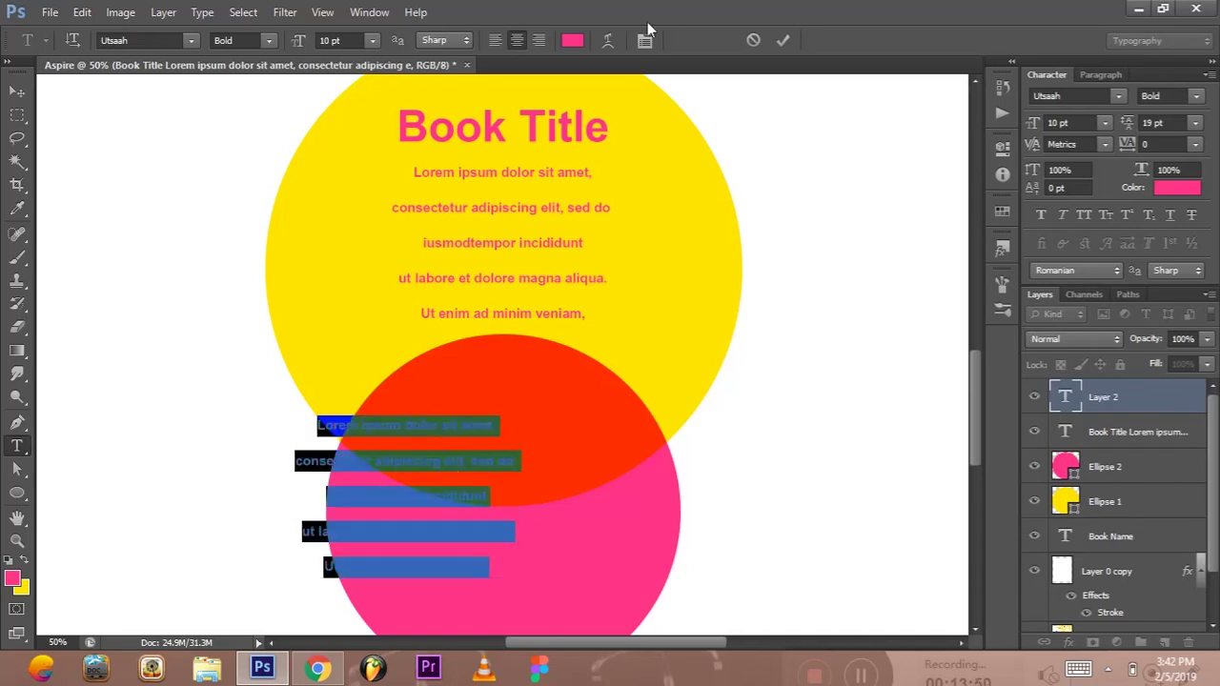
left_click(572, 41)
left_click(336, 182)
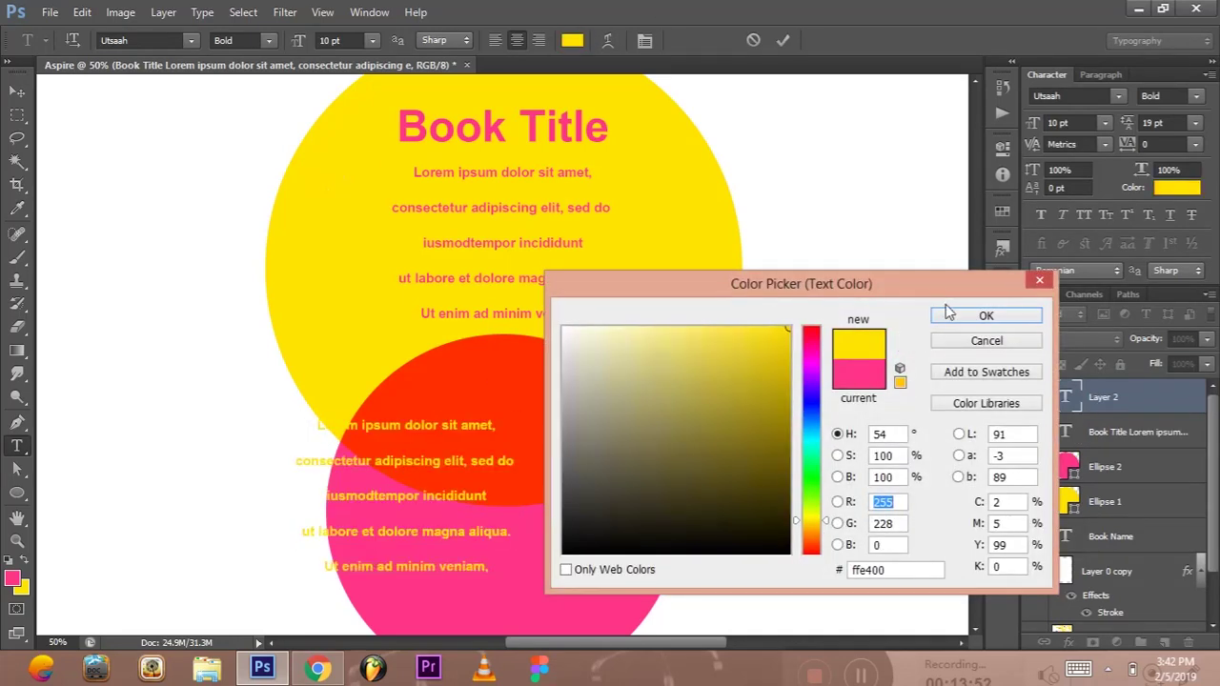
left_click(985, 316)
Centre the yellow text inside the pink circle and fit the whole cover in view
left_click(17, 90)
left_click_drag(460, 495, 556, 552)
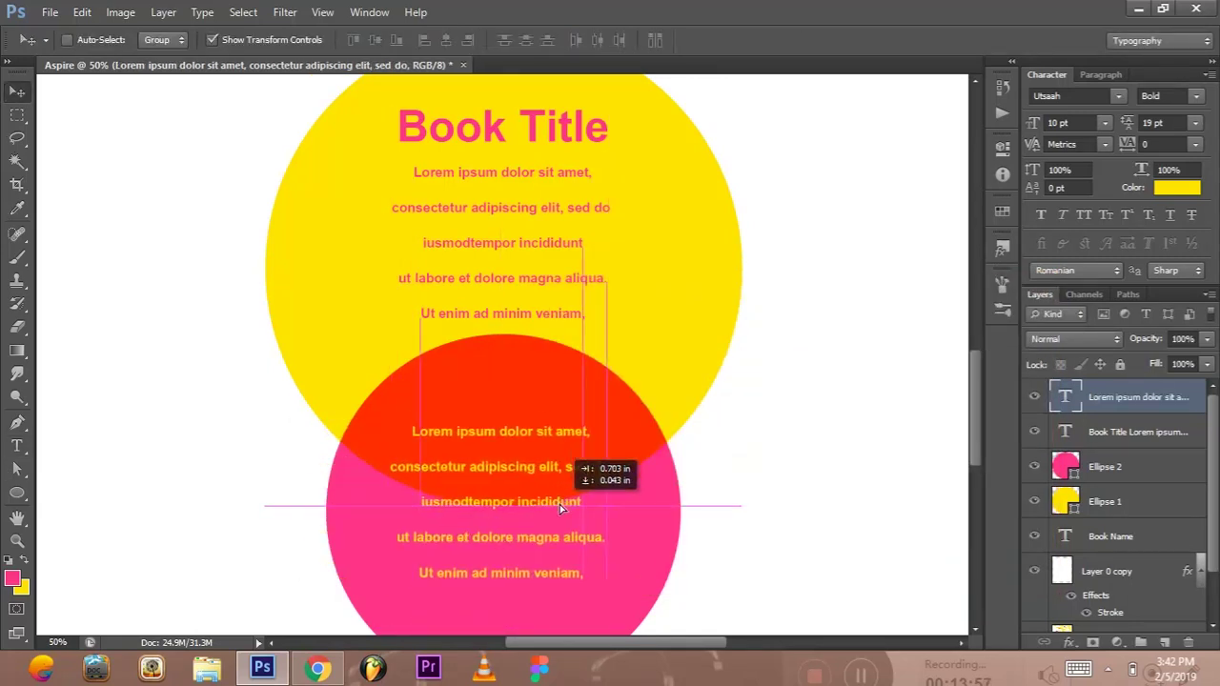
left_click_drag(555, 552, 555, 524)
left_click(1066, 467, "ctrl")
left_click(445, 40)
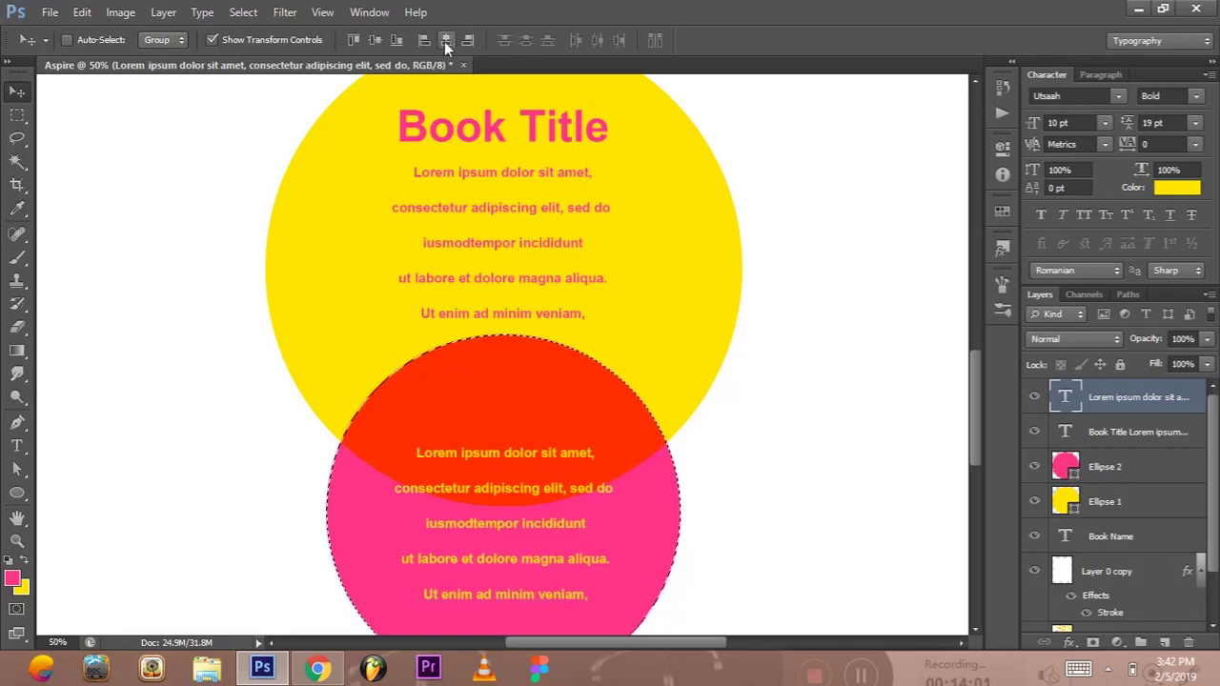
left_click(376, 40)
key("ctrl+d")
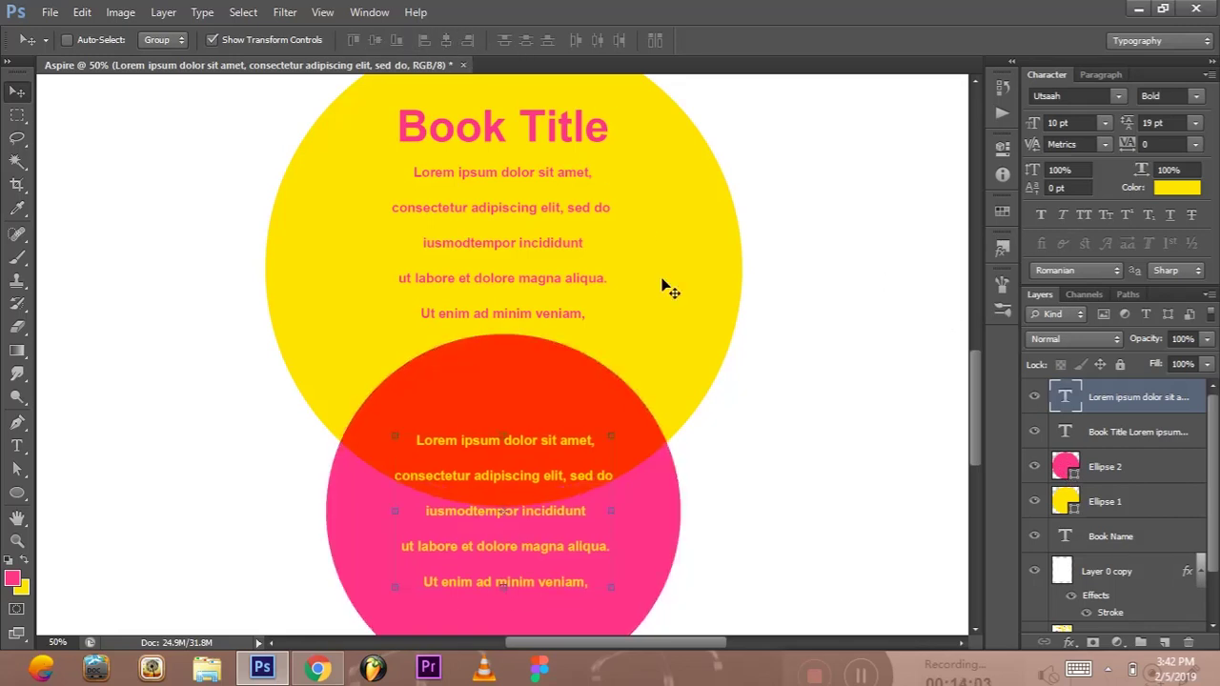
key("ctrl+0")
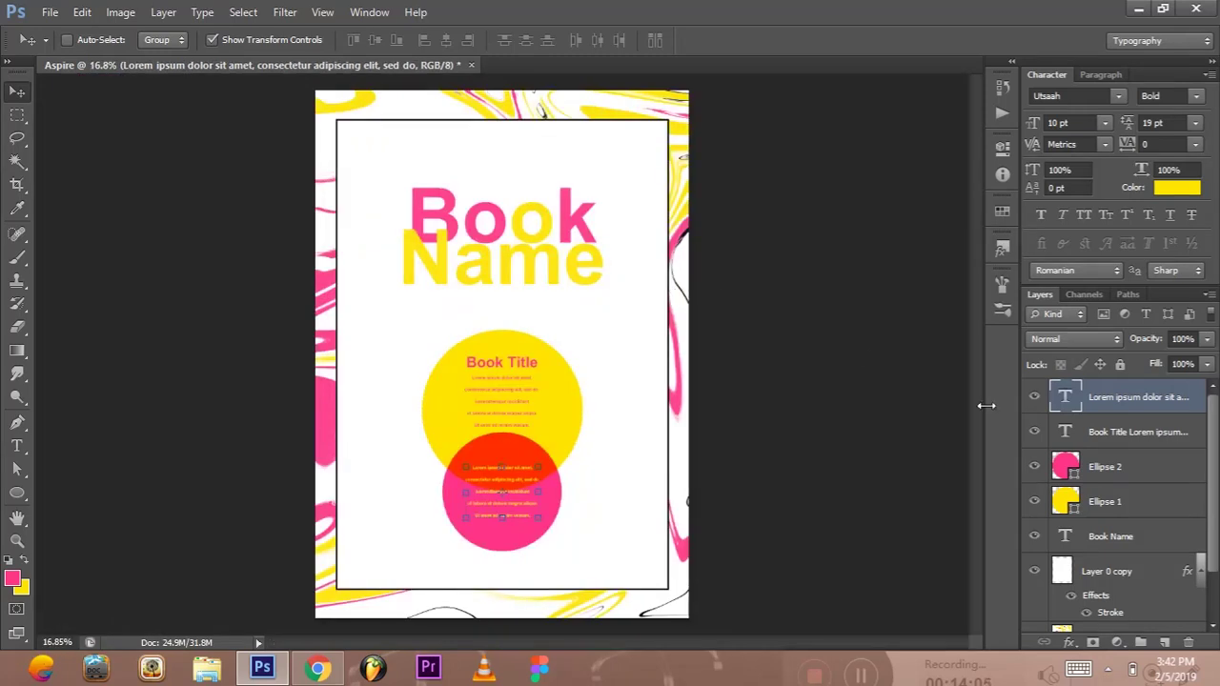
left_click(1111, 539)
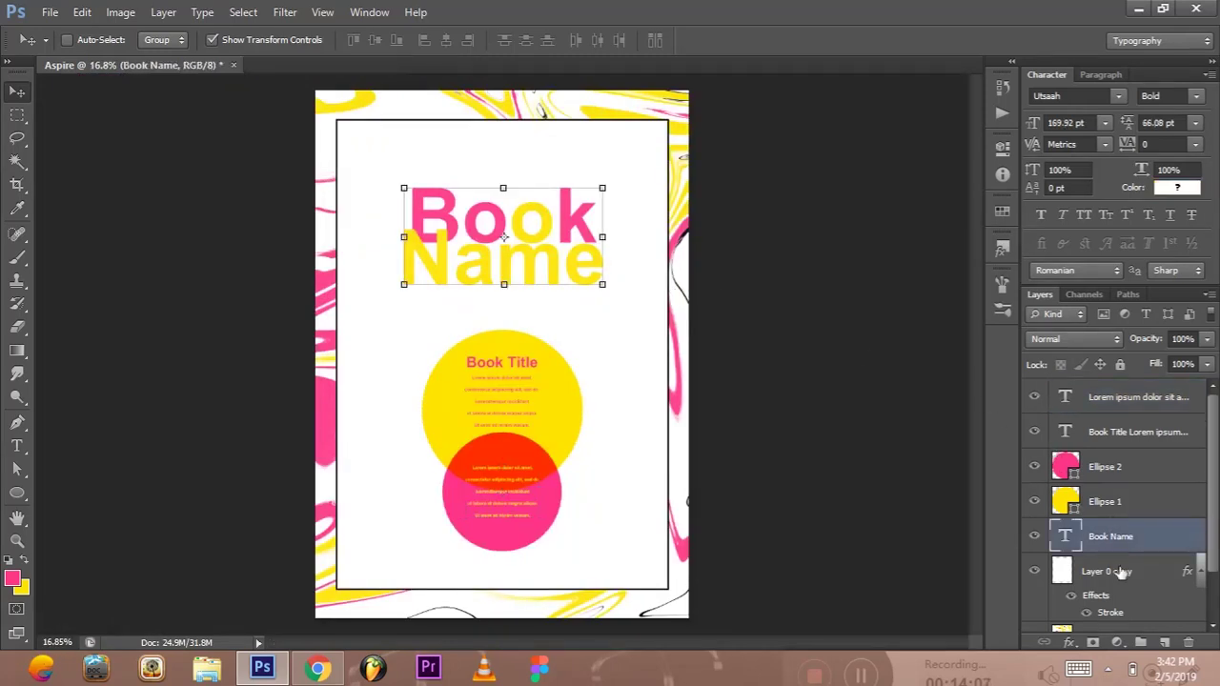
left_click(1132, 581)
scroll(1132, 584, "down", 1)
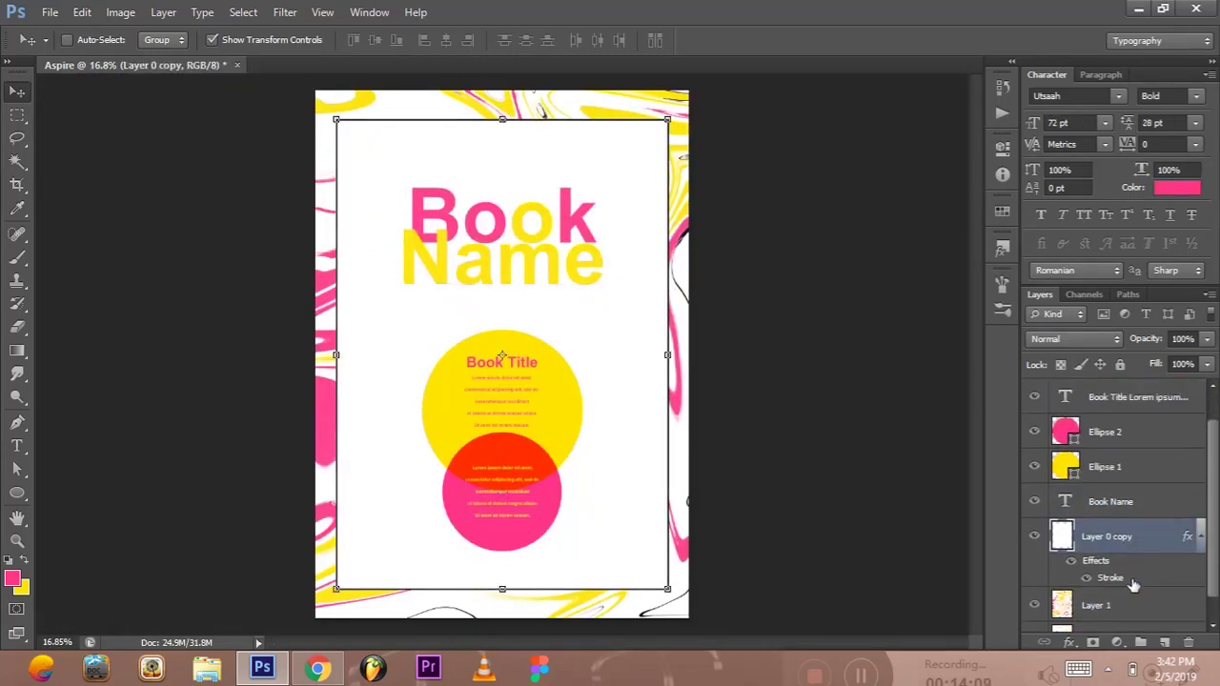
left_click(1033, 537)
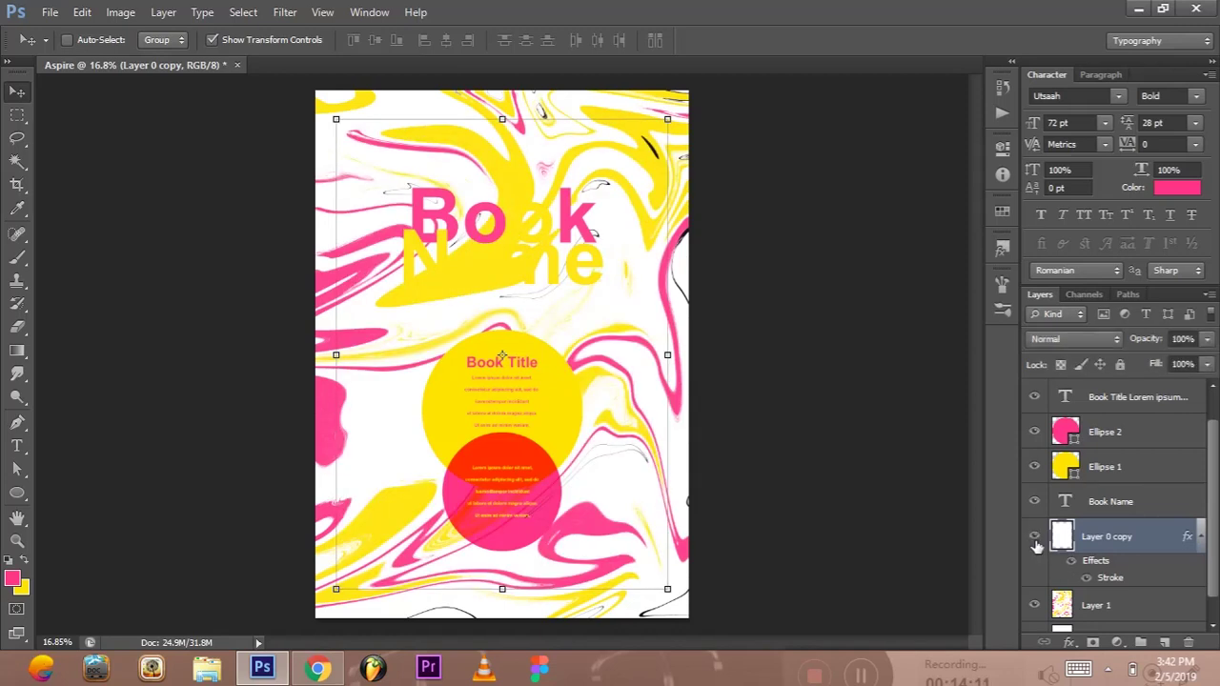
left_click(1034, 537)
left_click(1075, 339)
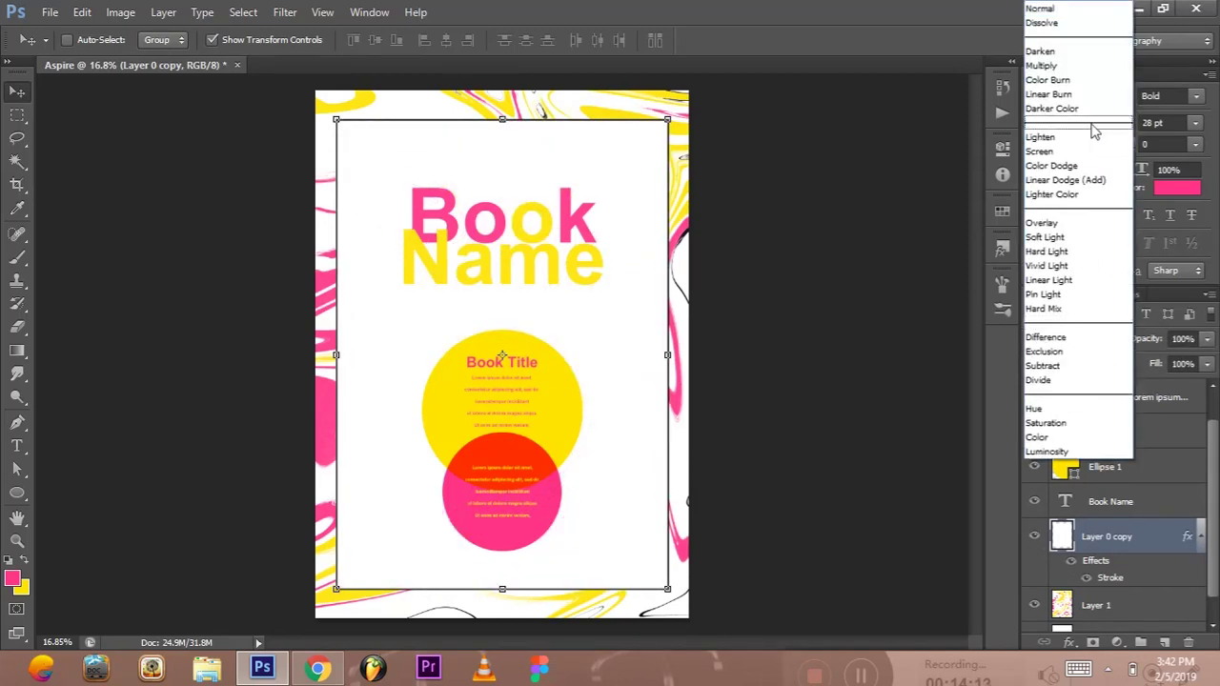
left_click(1080, 68)
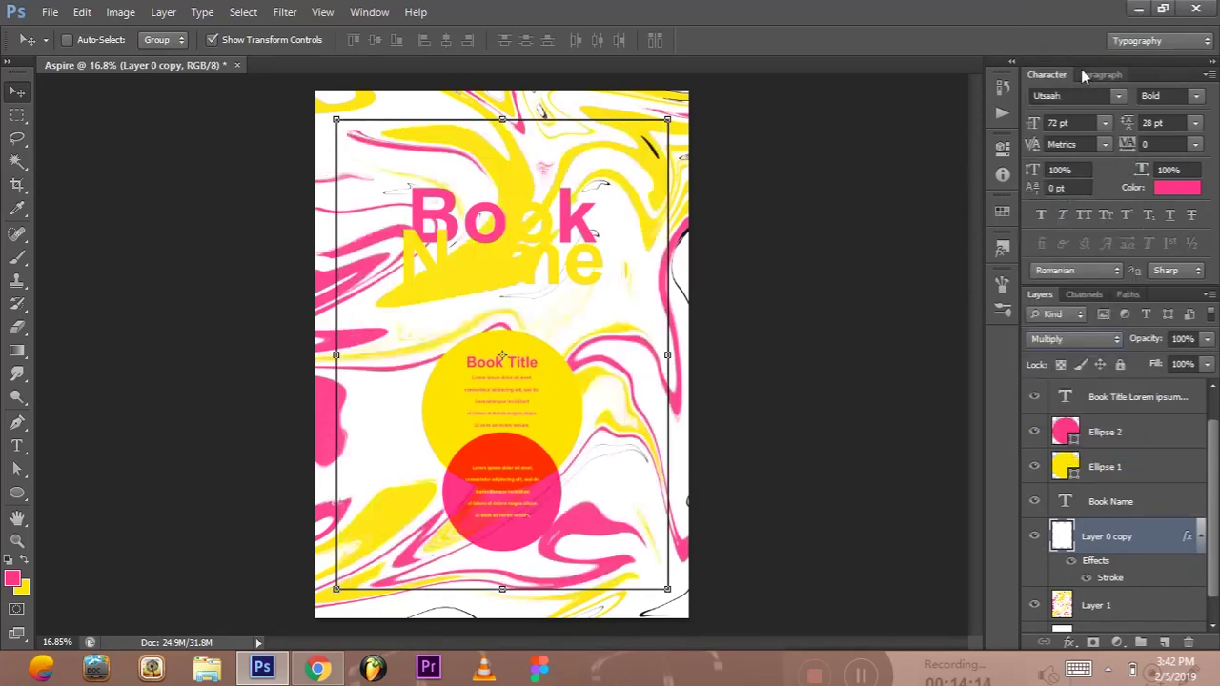
left_click(1075, 339)
left_click(1081, 170)
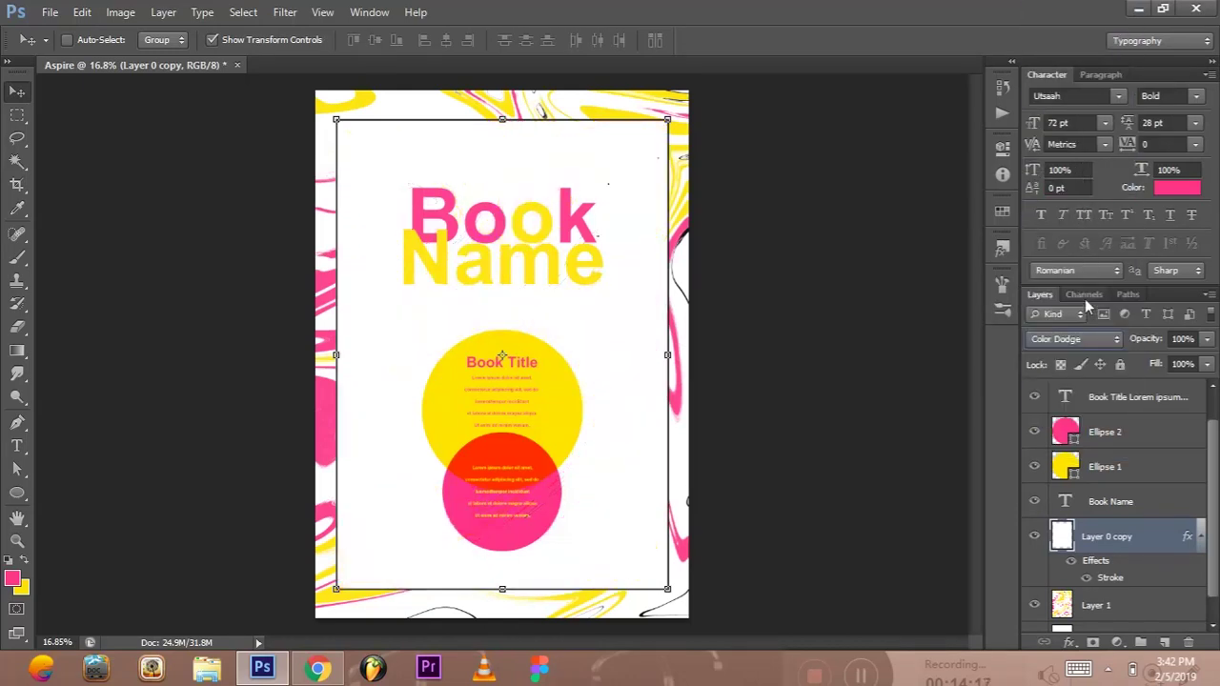
left_click(1079, 351)
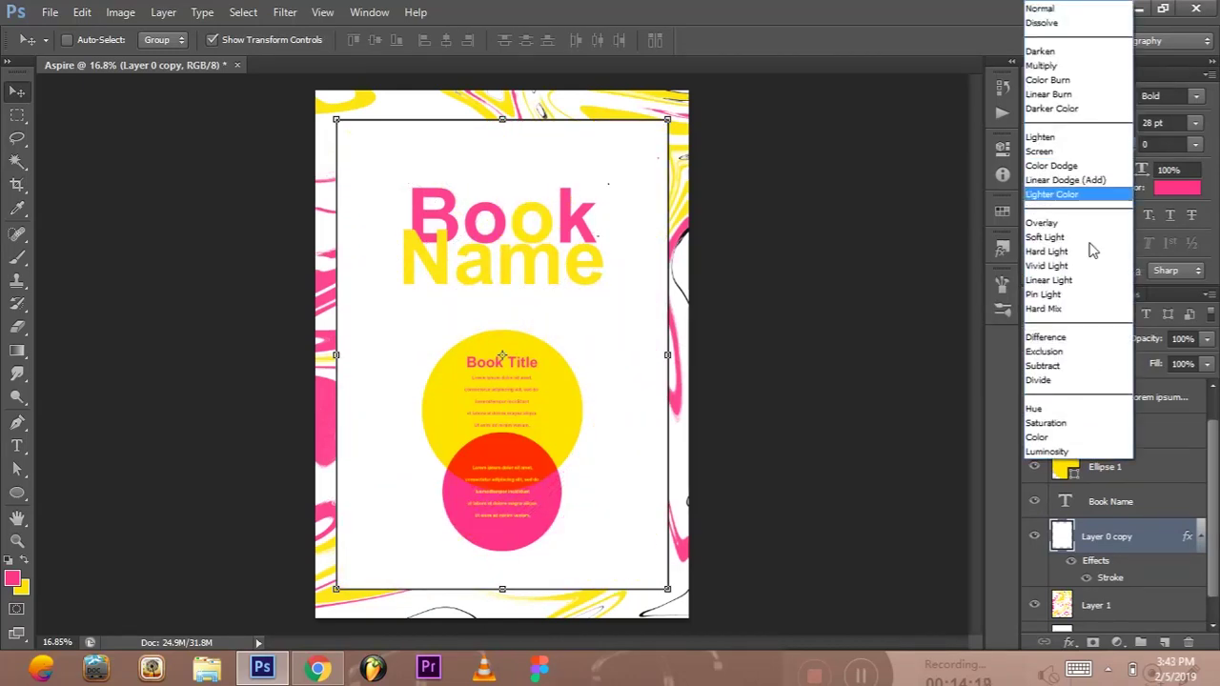
left_click(1098, 9)
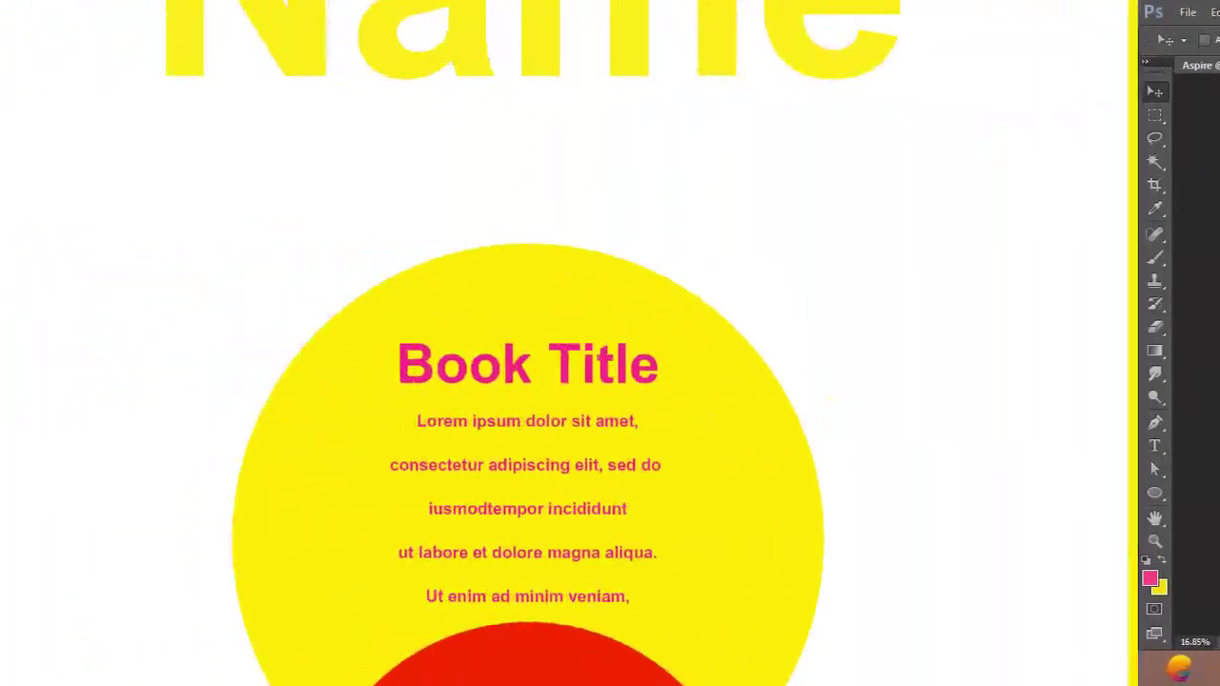